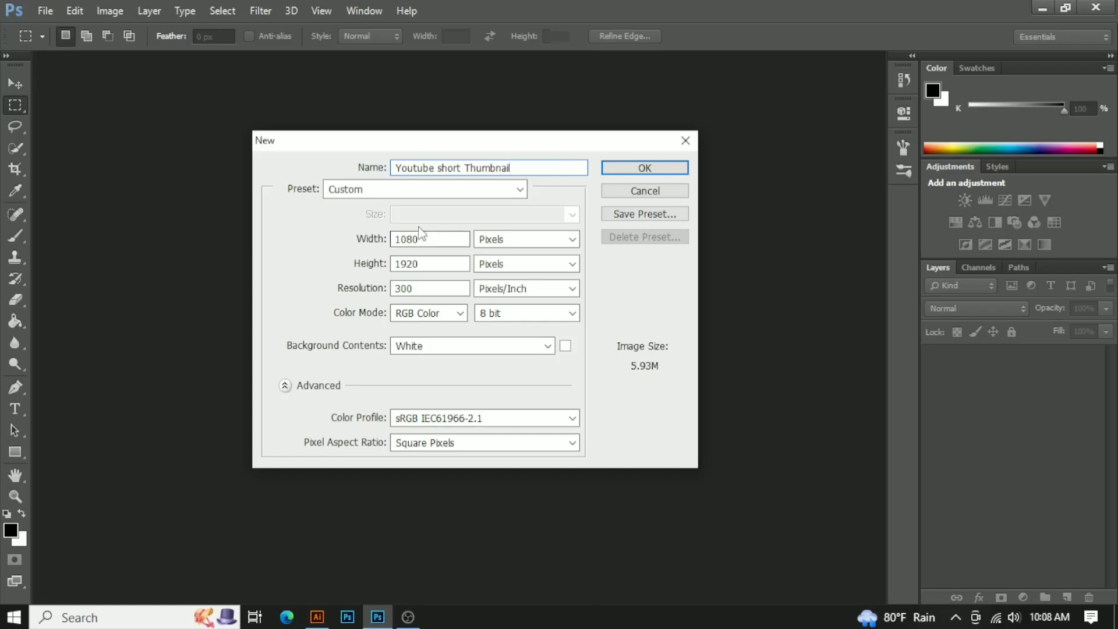
Create the 1080 × 1920 px, 300 pixels/inch document "Youtube short Thumbnail" and change the screen mode to full screen with menu bar
click(615, 170)
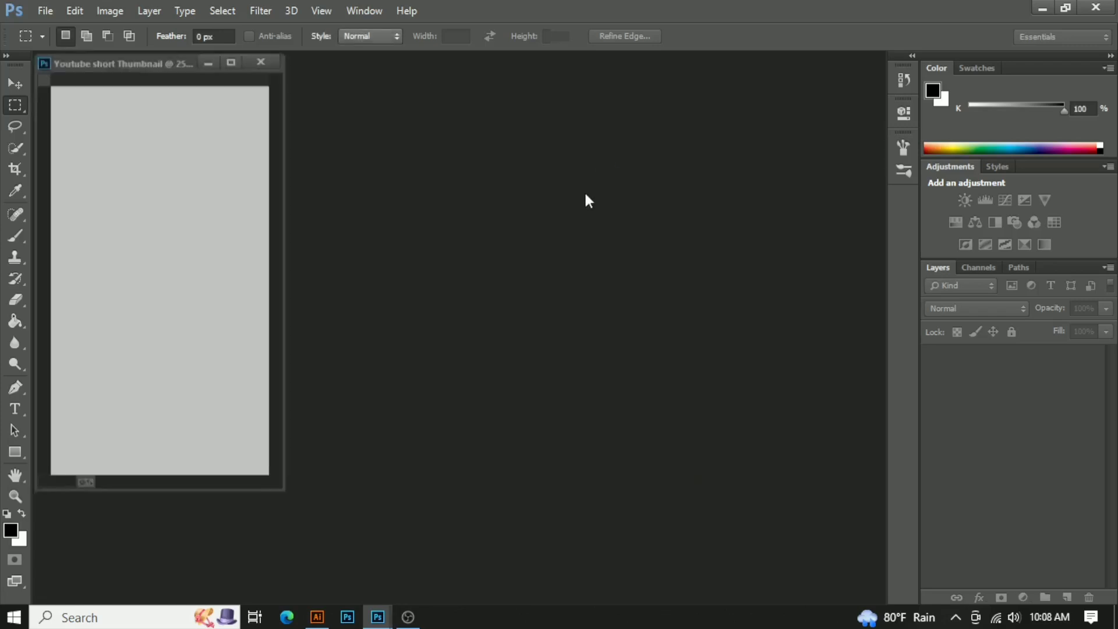
click(10, 586)
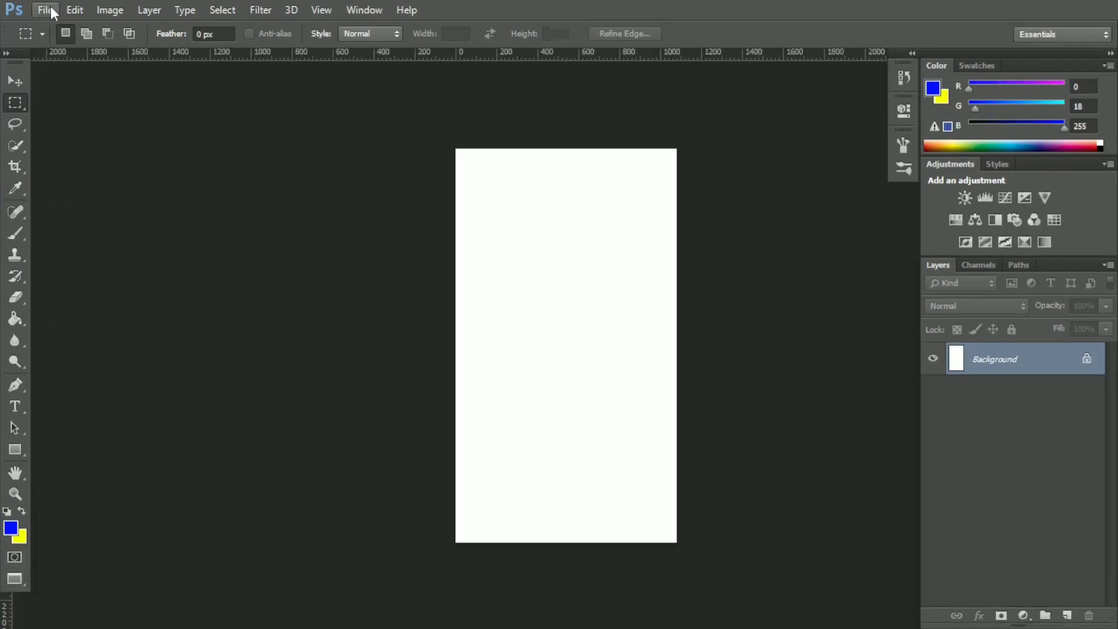
click(46, 9)
click(85, 254)
click(539, 12)
Start placing an embedded file and search the Downloads folder for "mod", then clear the search
click(45, 9)
click(70, 249)
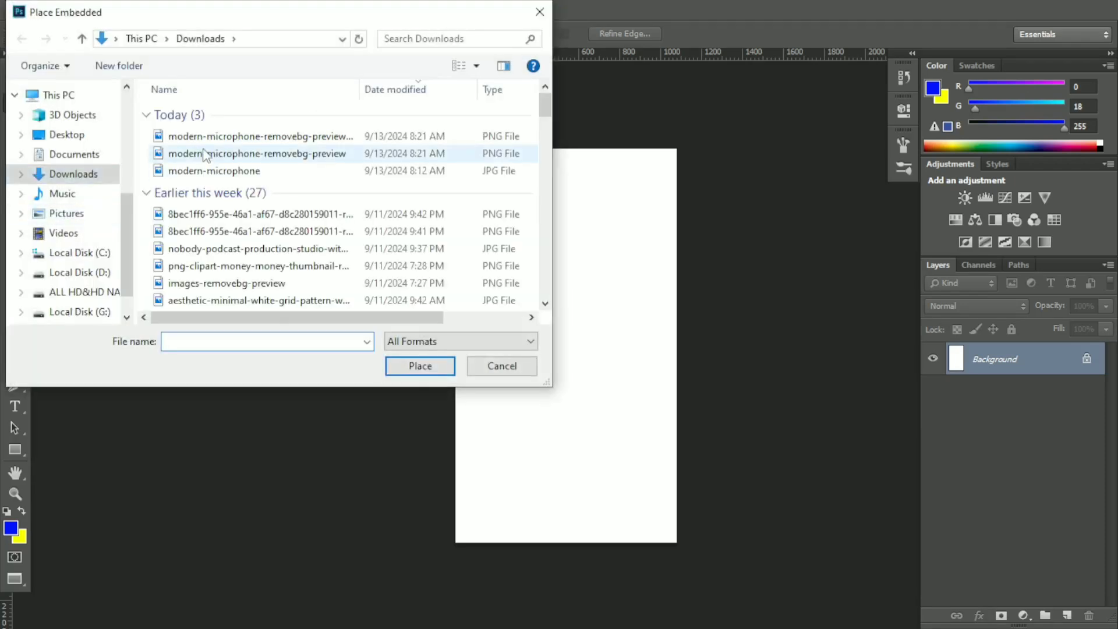
click(452, 37)
text(mod)
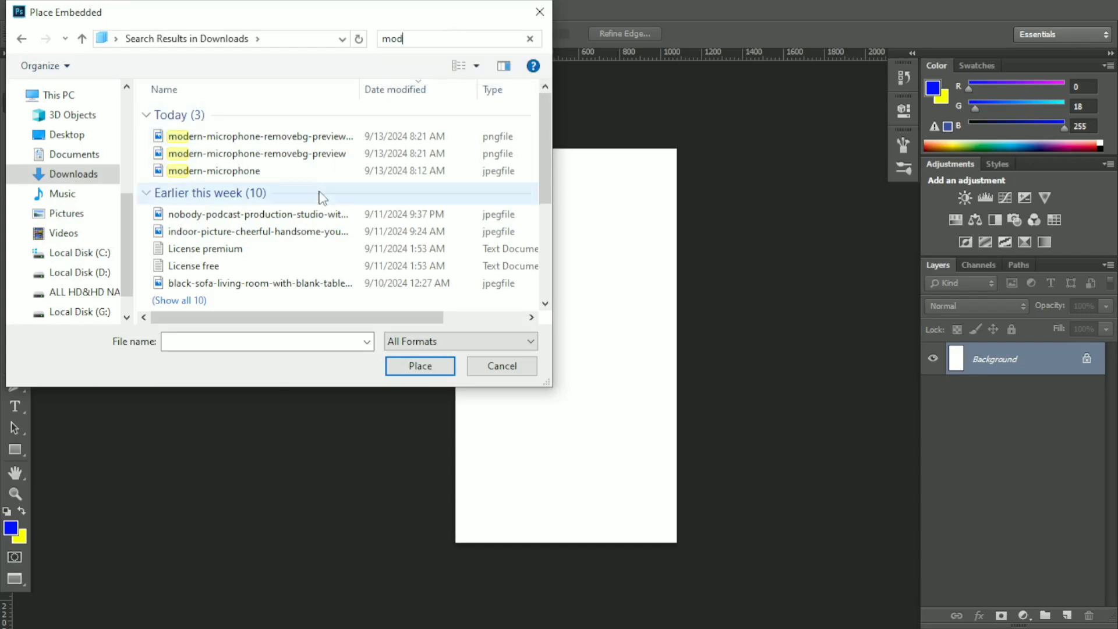
scroll(321, 198, down, 3)
click(530, 38)
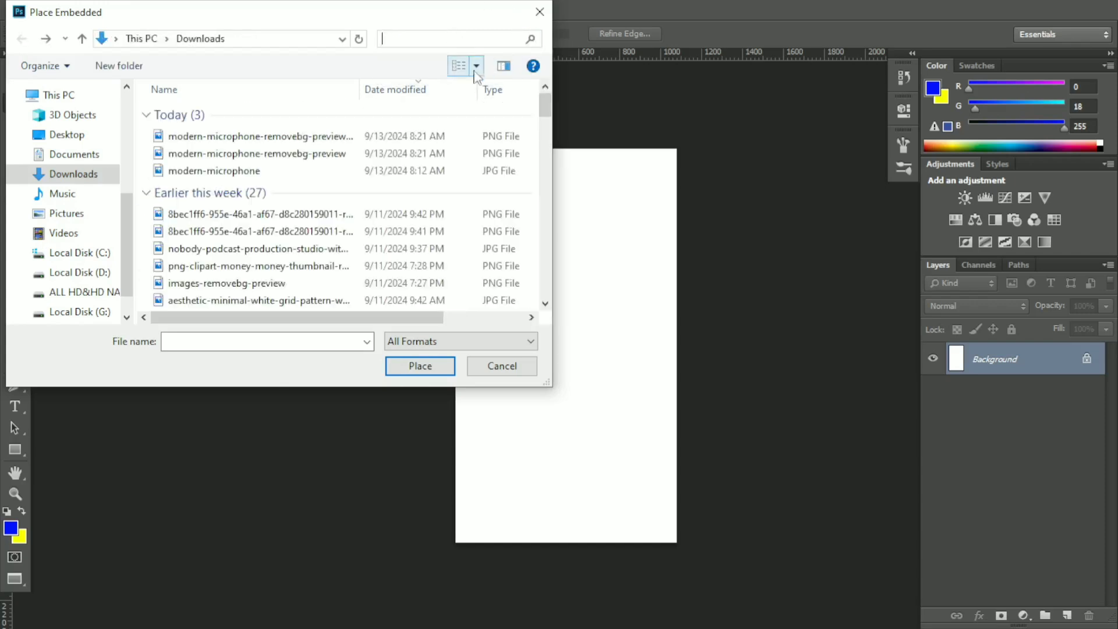
Browse the Downloads folder and place the nobody-podcast-production-studio JPG in the document
scroll(282, 303, down, 5)
scroll(282, 234, down, 8)
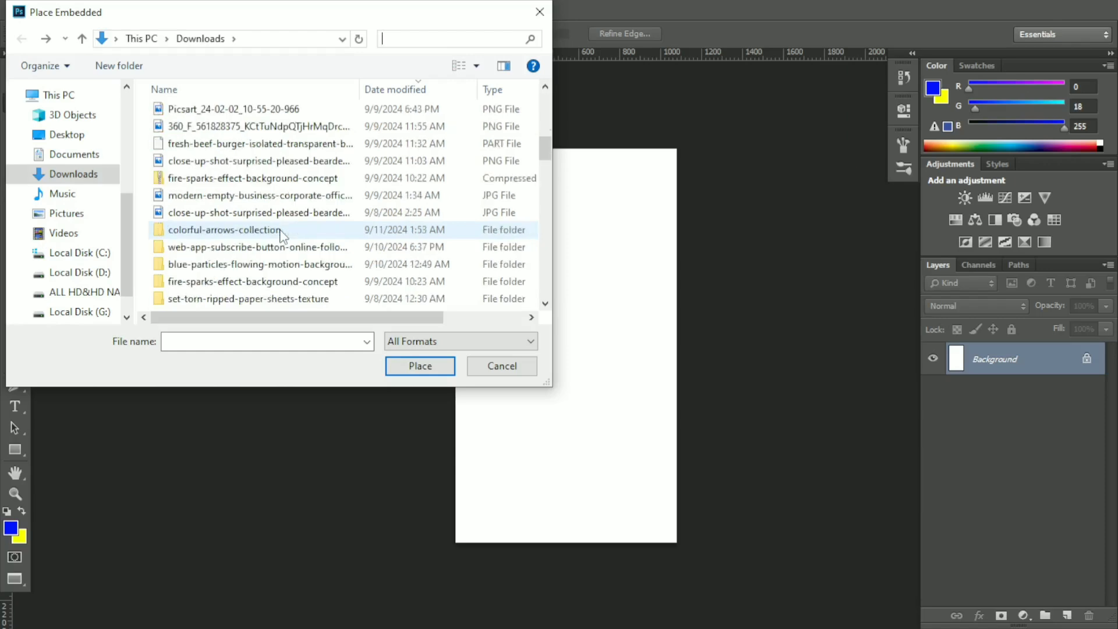
scroll(282, 235, down, 4)
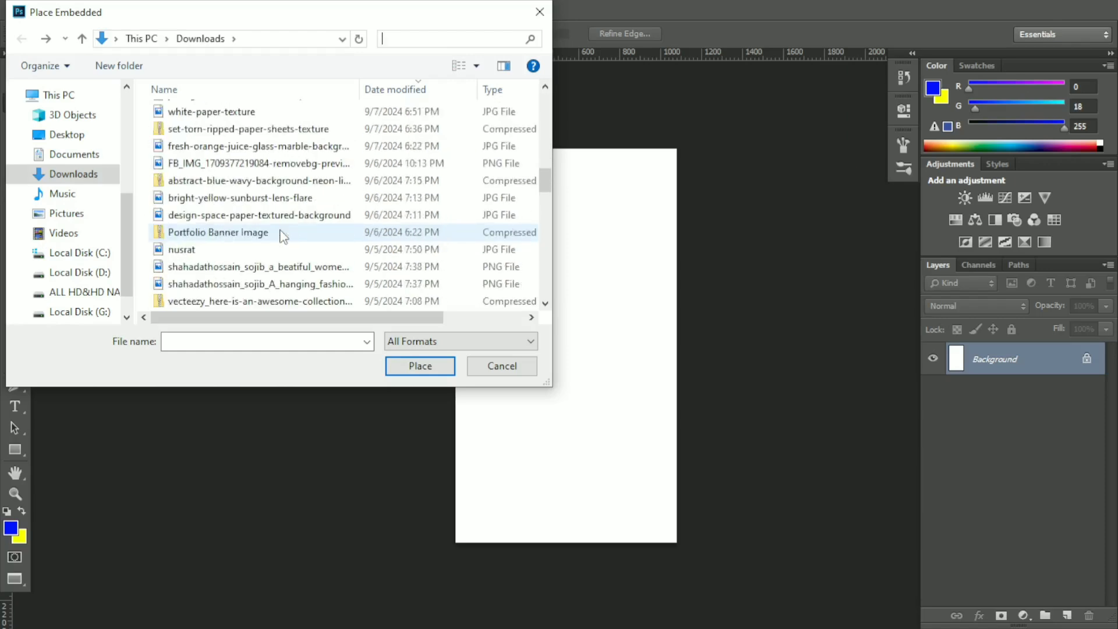
scroll(282, 235, down, 10)
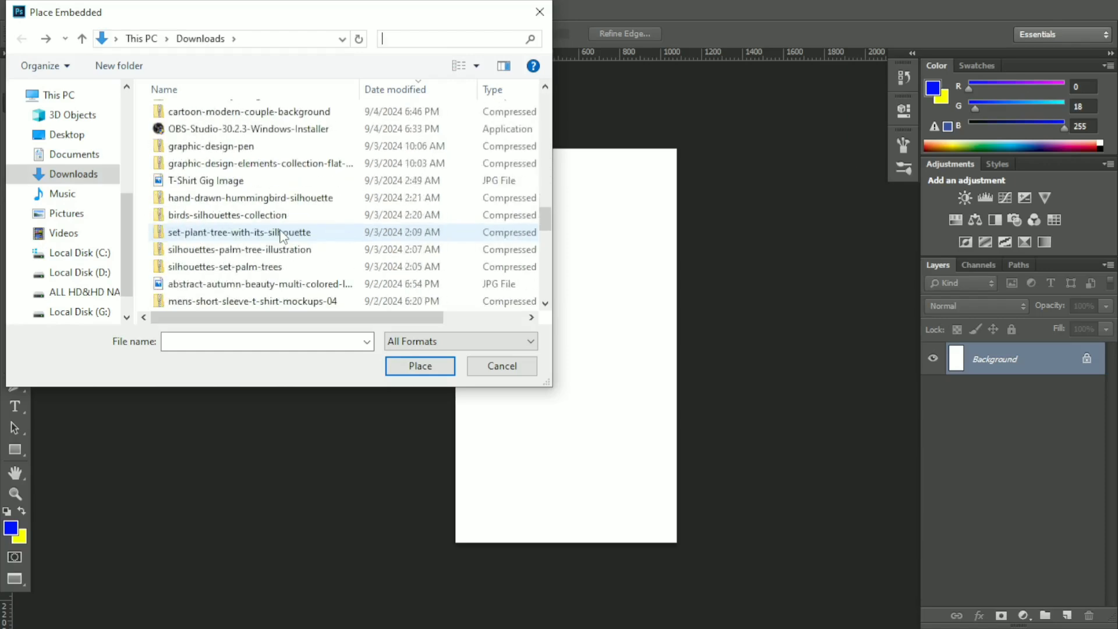
scroll(282, 235, up, 20)
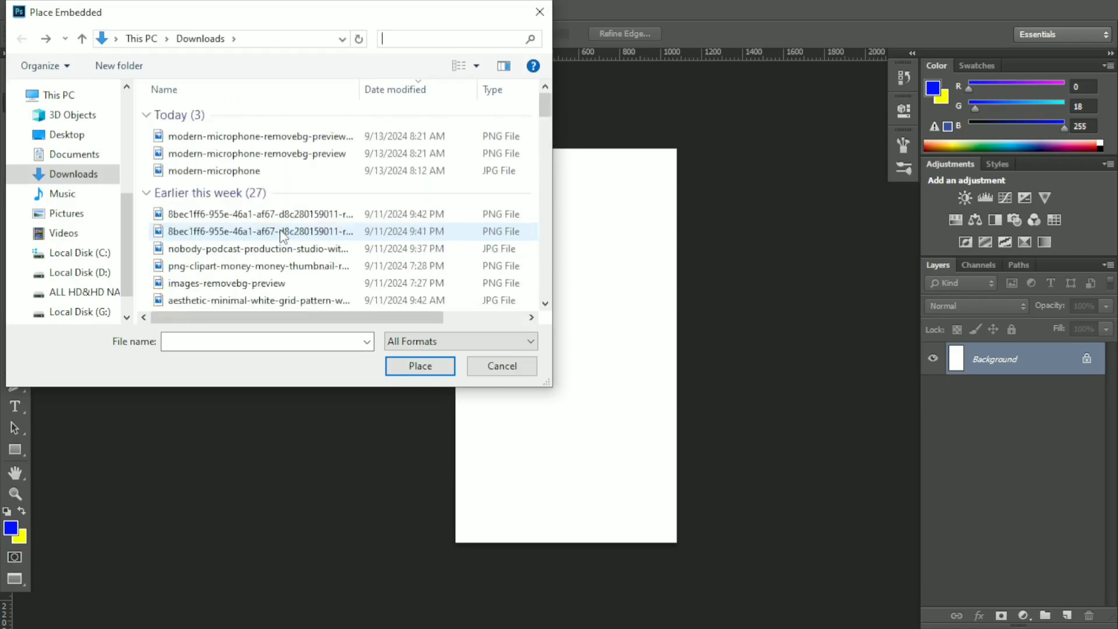
scroll(282, 235, down, 3)
scroll(282, 235, up, 1)
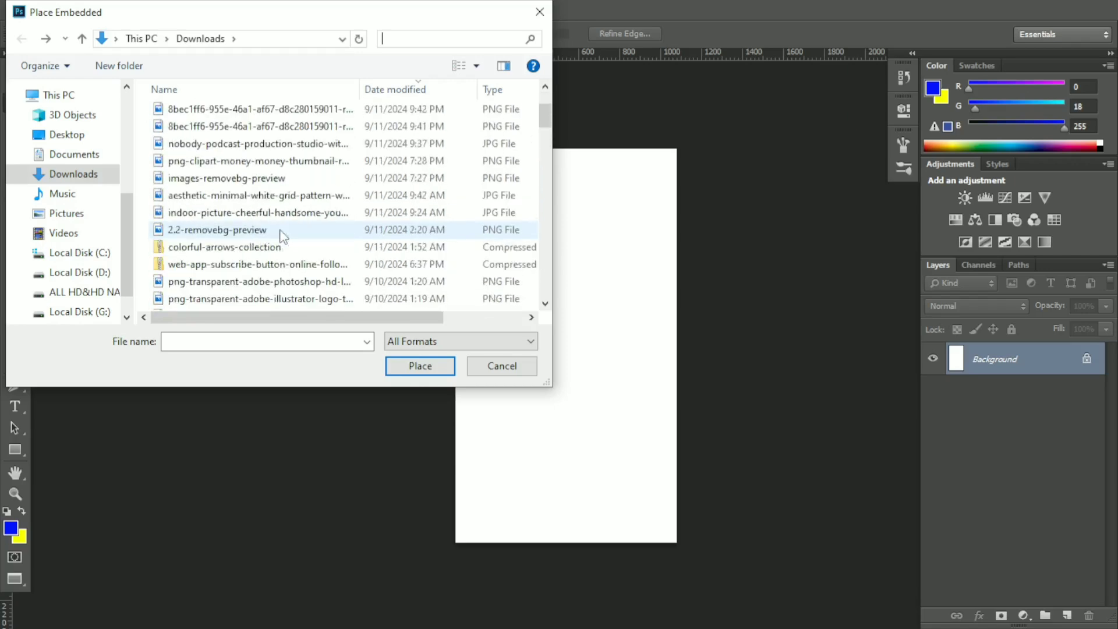
scroll(284, 236, up, 2)
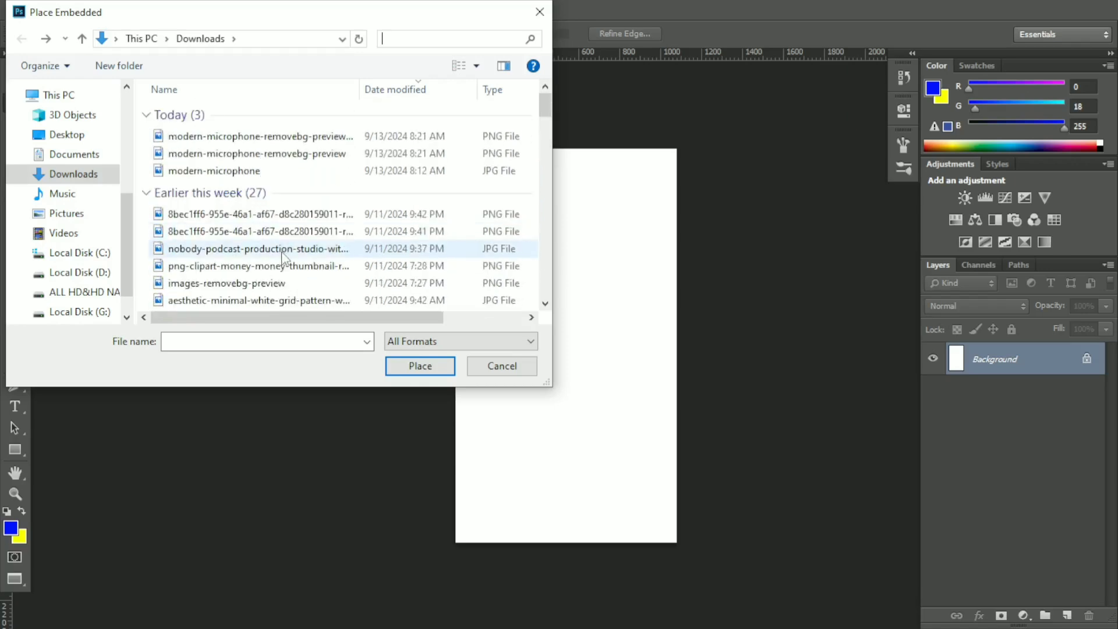
click(281, 249)
click(411, 367)
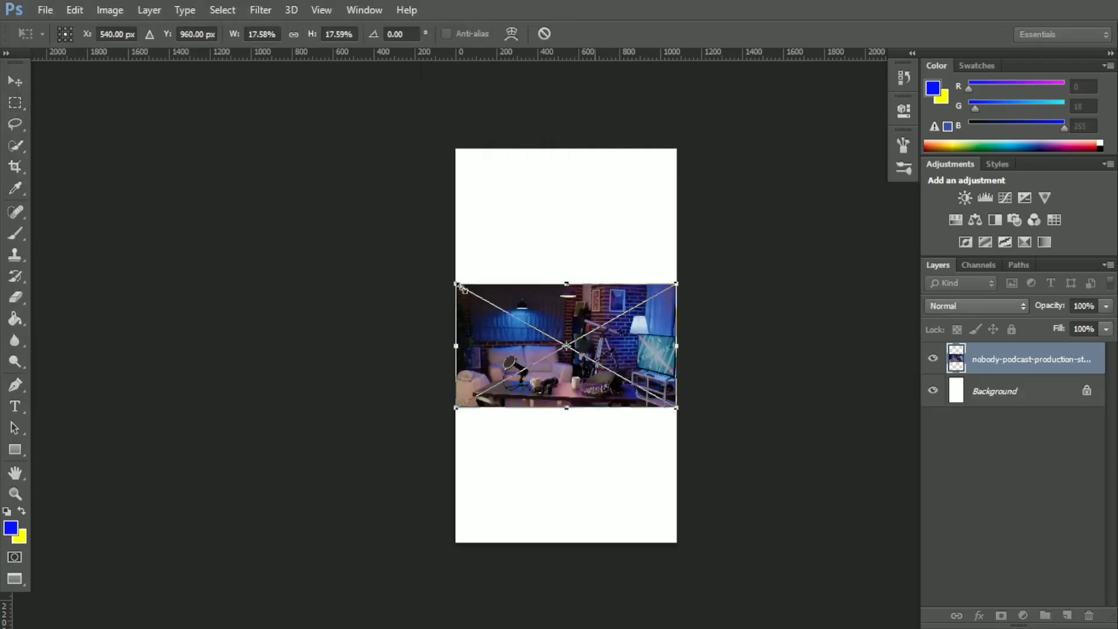
Stretch the placed studio photo vertically to cover the whole canvas and commit the placement
drag(558, 275, 566, 149)
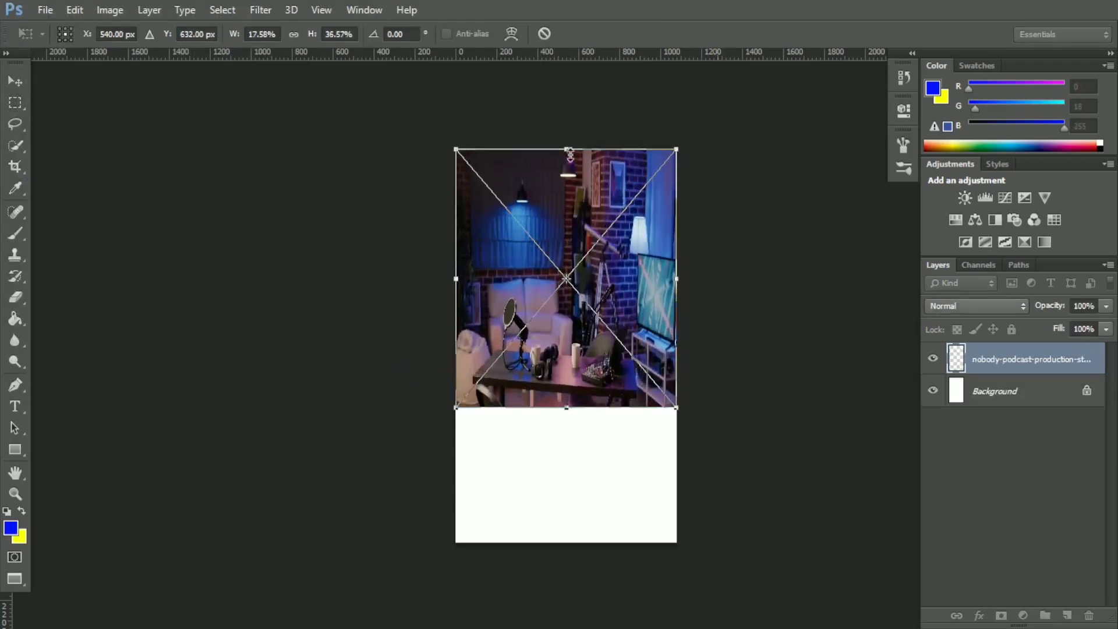
drag(565, 407, 566, 542)
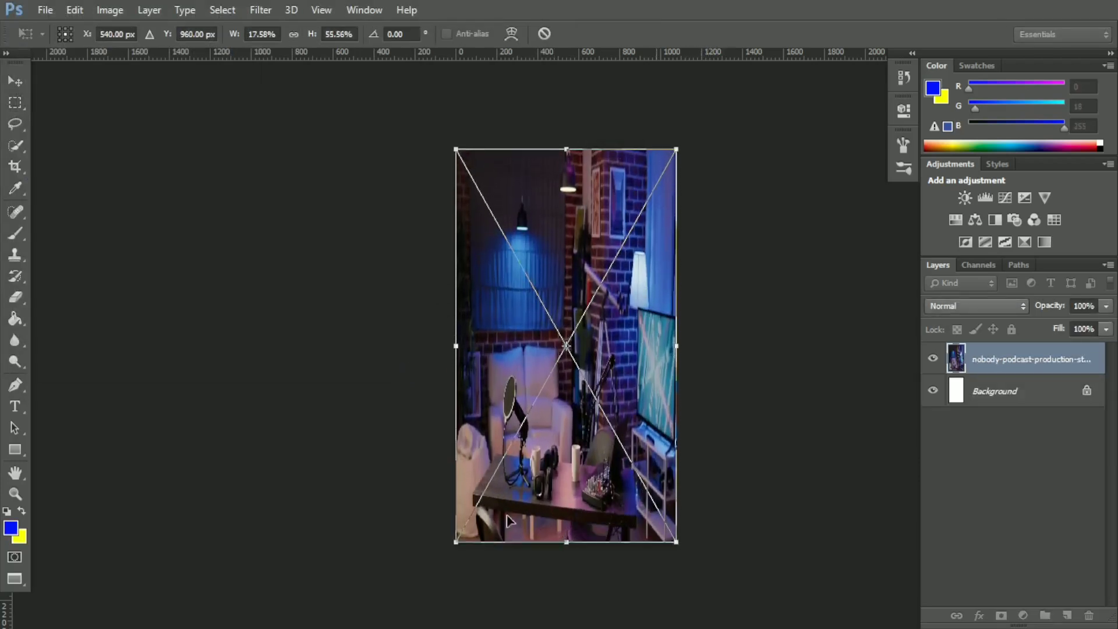
click(18, 493)
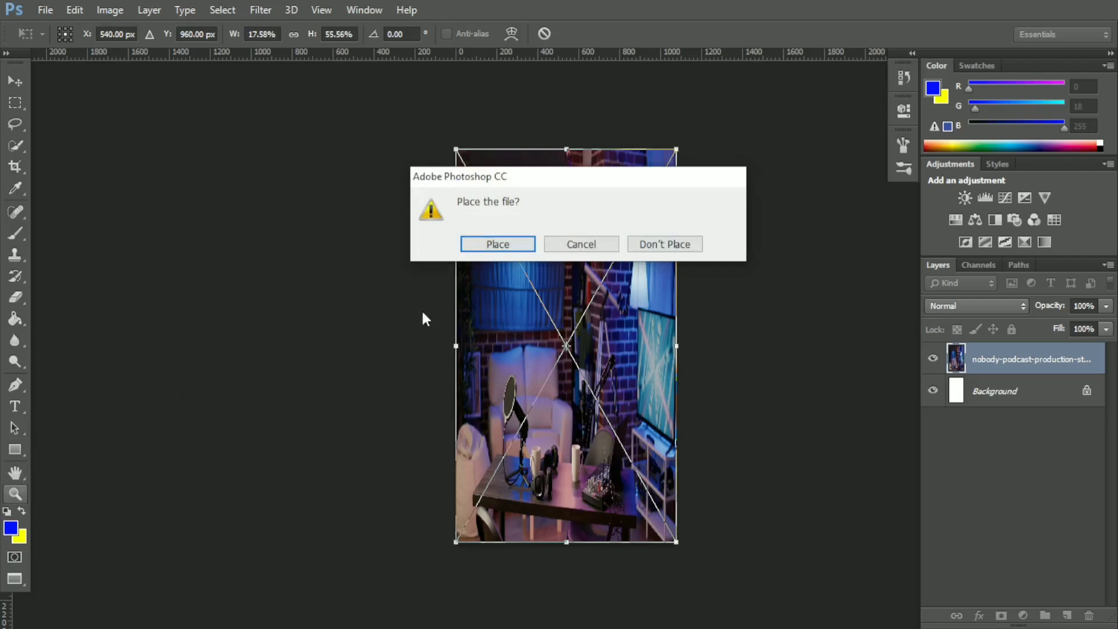
click(514, 249)
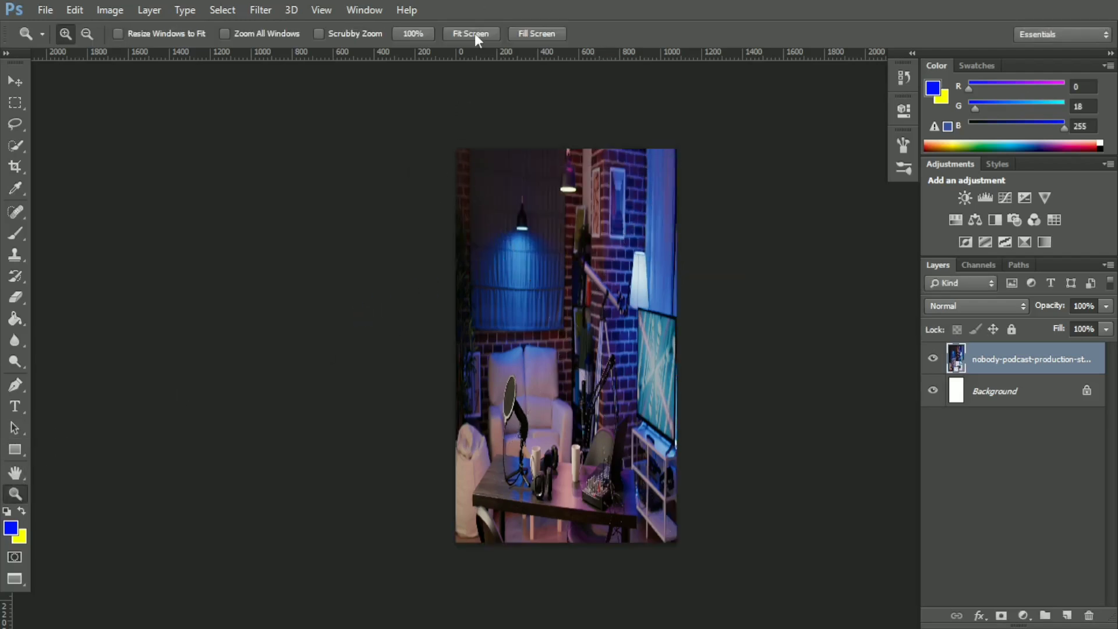
click(474, 33)
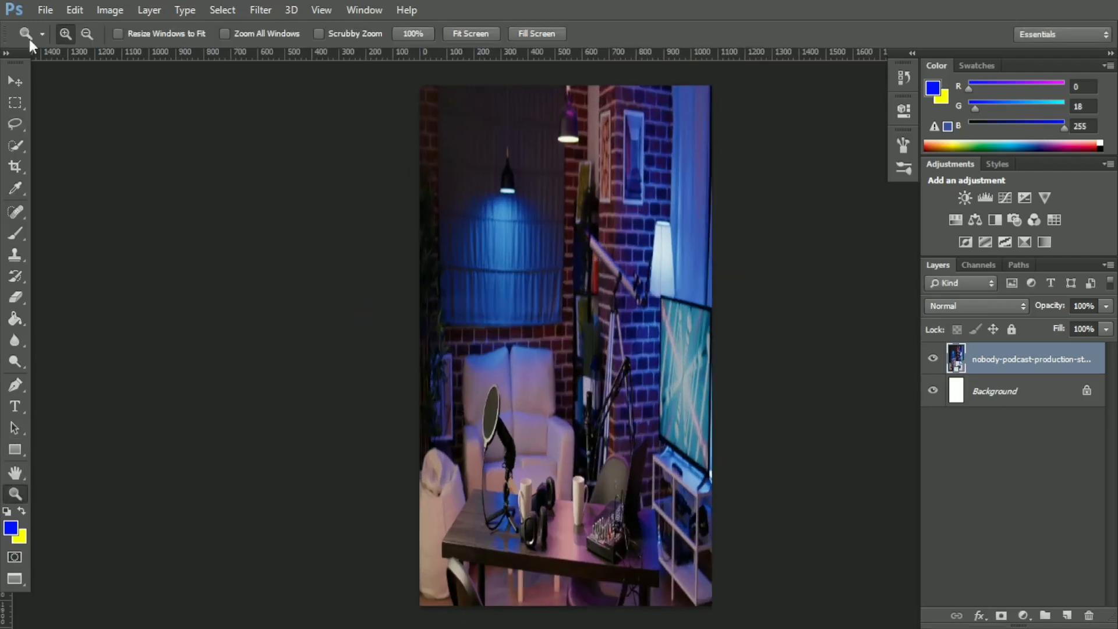
Place the indoor-picture-cheerful-handsome cutout of the man from the Saved Pictures folder as an embedded image
click(45, 10)
click(107, 240)
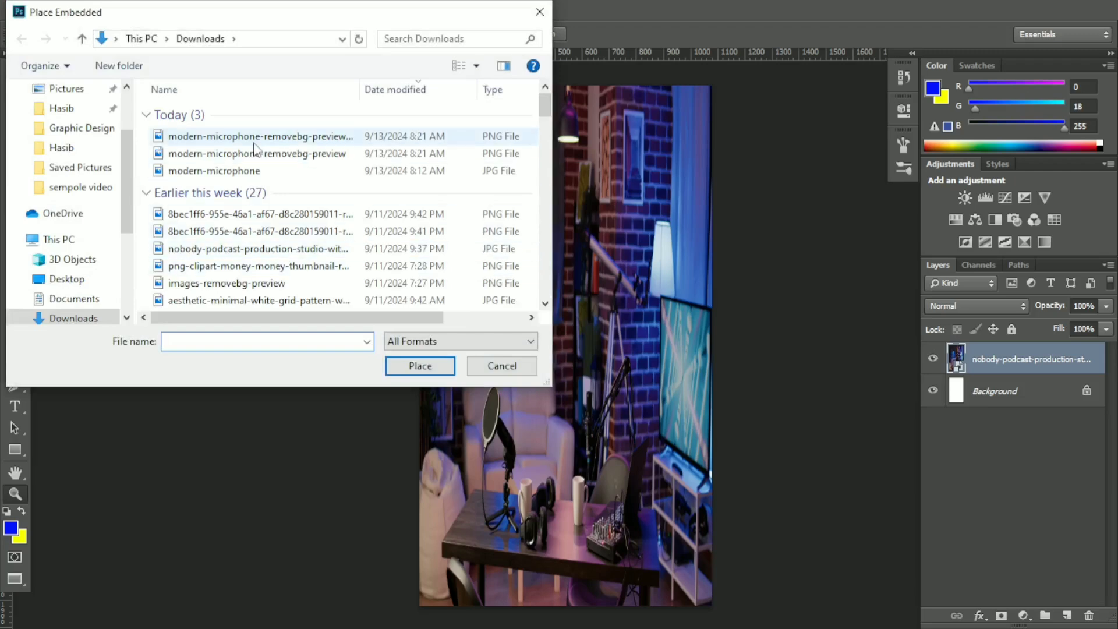
scroll(76, 134, up, 1)
click(70, 110)
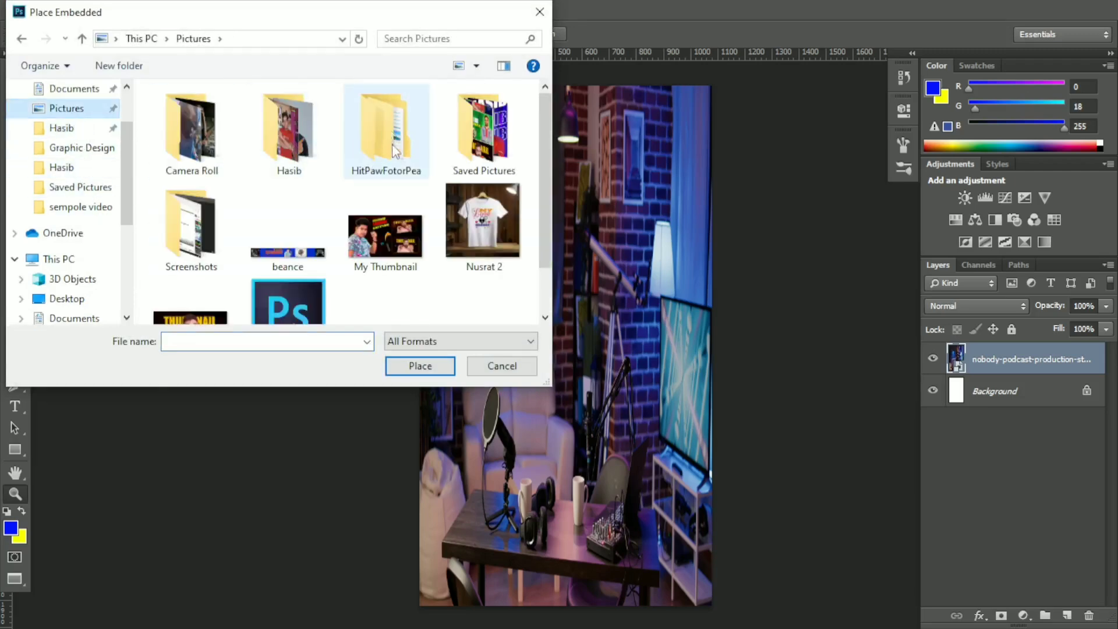
double_click(475, 140)
double_click(460, 184)
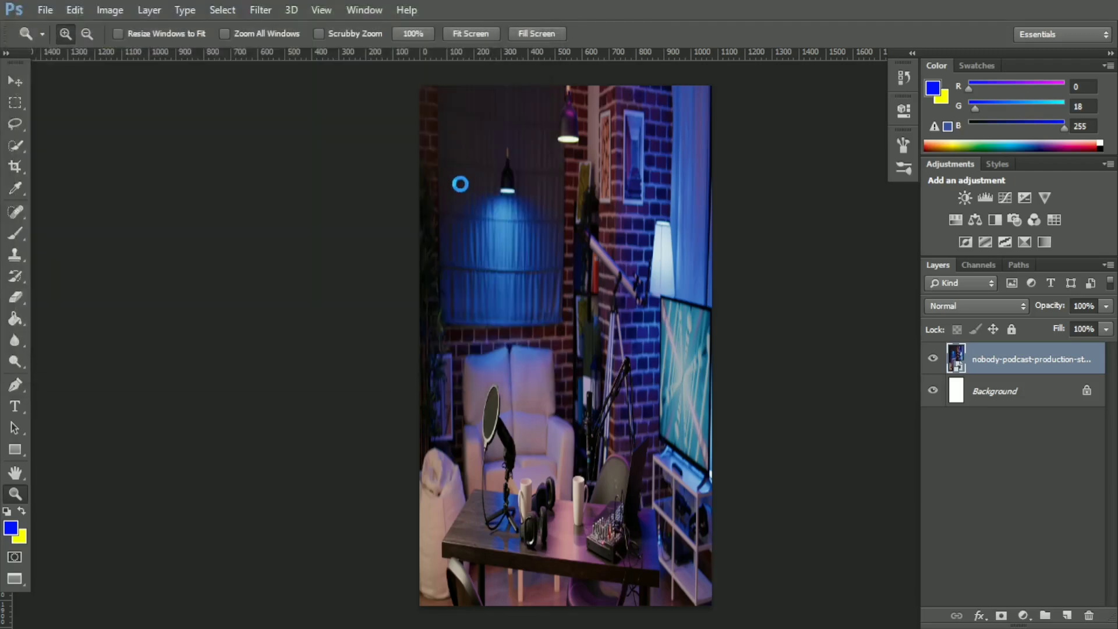
Enlarge the cutout of the man proportionally to about 39.8% and centre him horizontally over the studio photo
scroll(651, 389, down, 7)
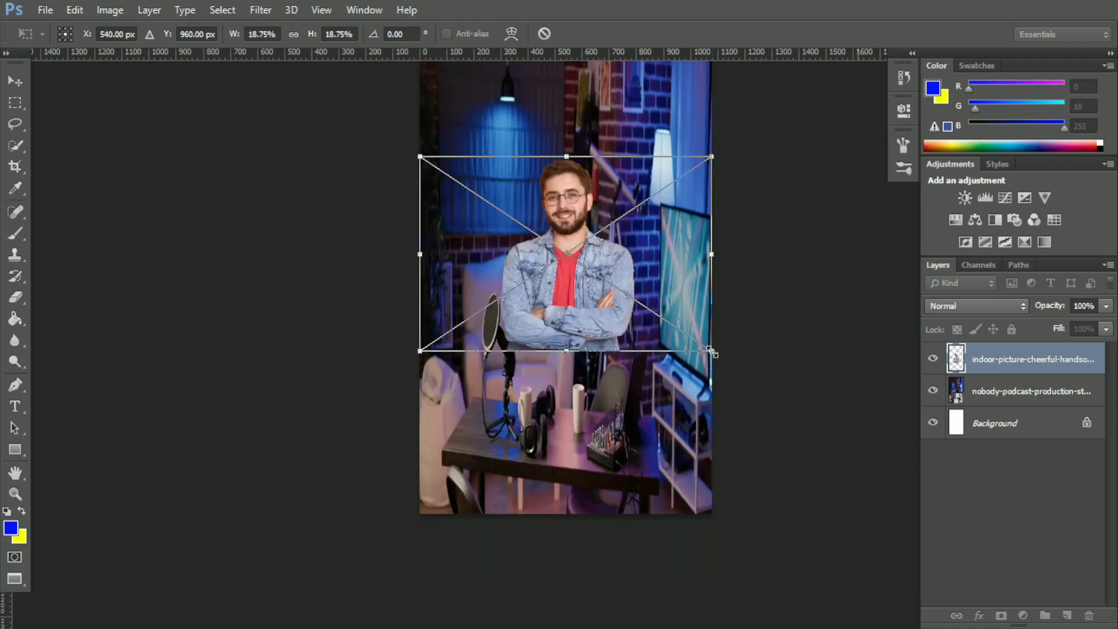
drag(711, 351, 799, 412)
drag(702, 371, 578, 349)
drag(678, 386, 750, 408)
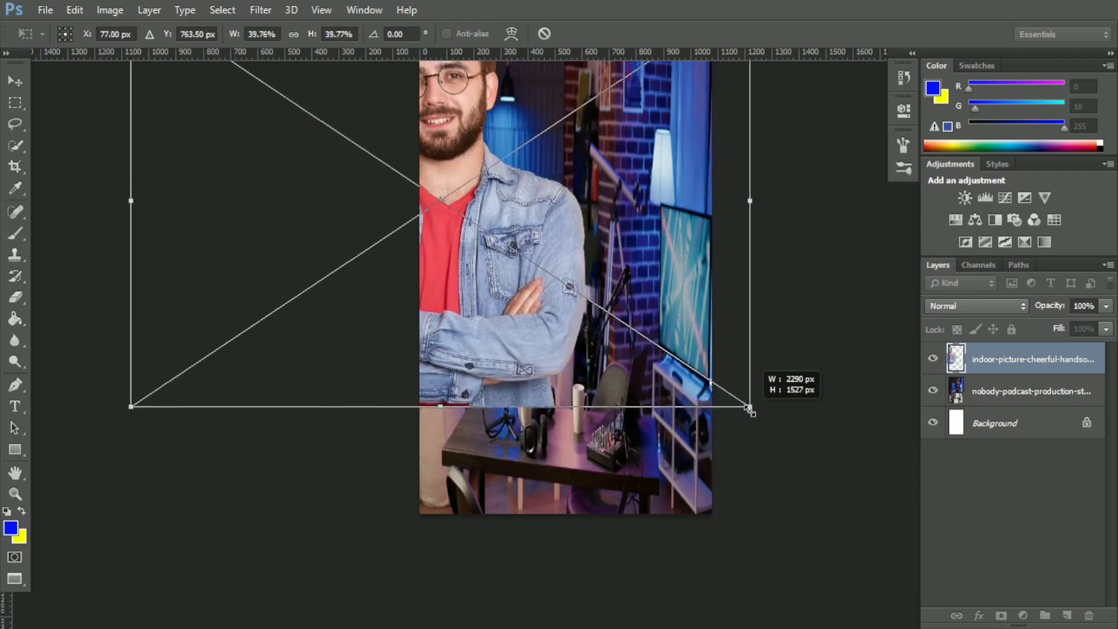
drag(535, 307, 658, 368)
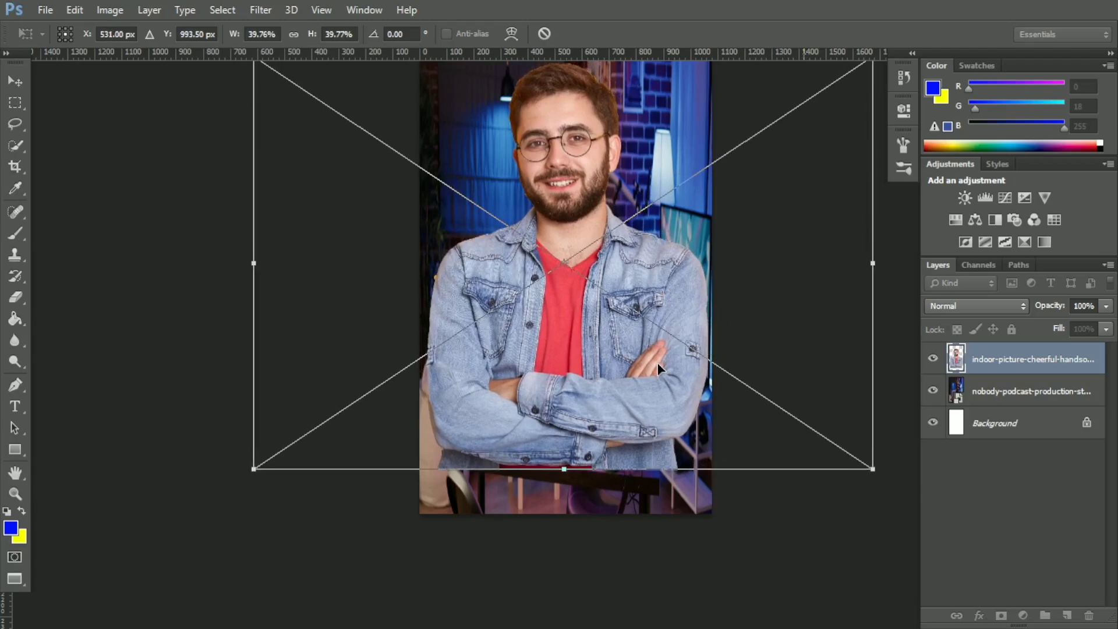
Nudge the man down to the canvas's lower edge, at X 522 px and Y 1160.5 px, and commit the placement
key(shift+Down)
key(shift+Down)
key(shift+Down)
key(shift+Down)
key(shift+Down)
key(shift+Down)
key(shift+Down)
key(shift+Down)
key(shift+Down)
key(shift+Down)
key(shift+Down)
key(shift+Down)
key(shift+Down)
key(shift+Down)
key(shift+Down)
key(shift+Down)
key(shift+Down)
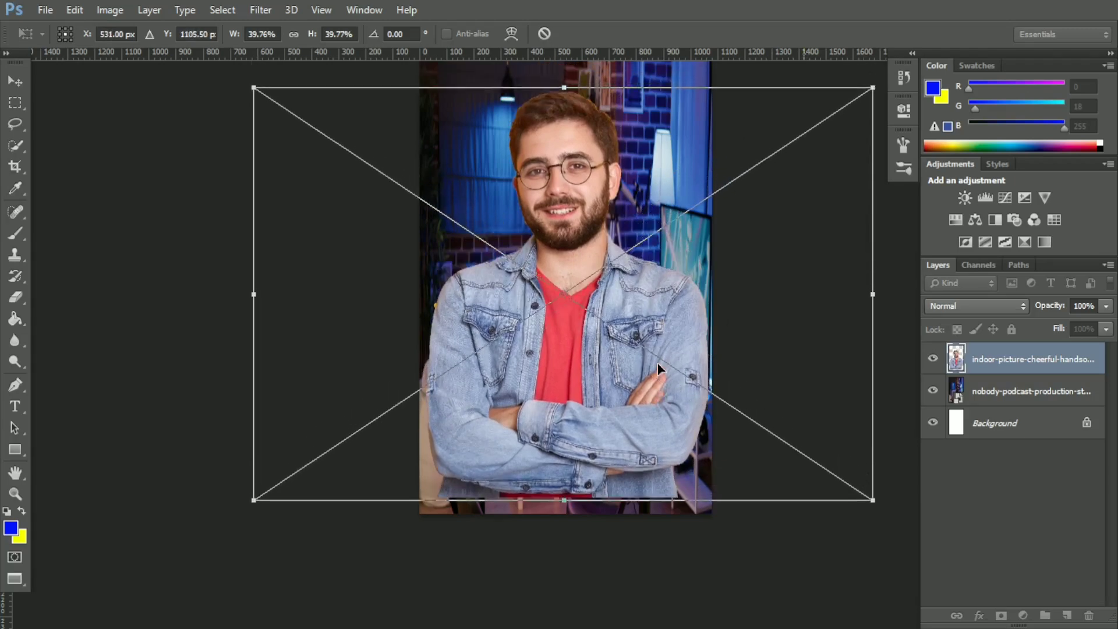
key(Left)
key(Left)
key(Left)
key(Left)
key(Left)
key(Left)
key(Left)
key(Left)
key(Left)
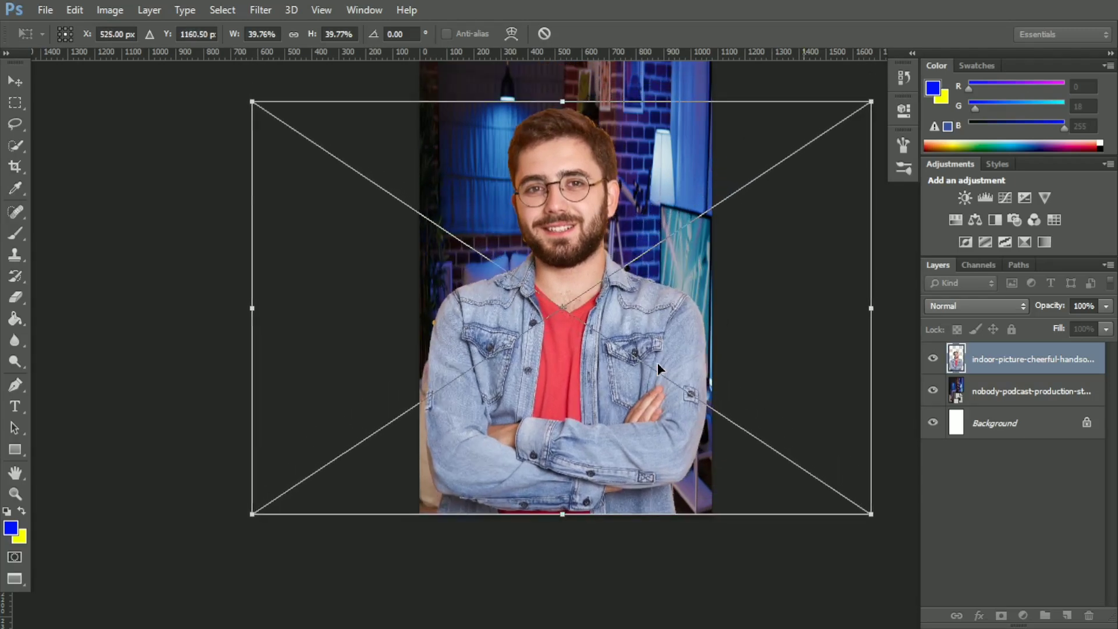
key(Right)
key(Right)
key(Right)
scroll(658, 368, up, 4)
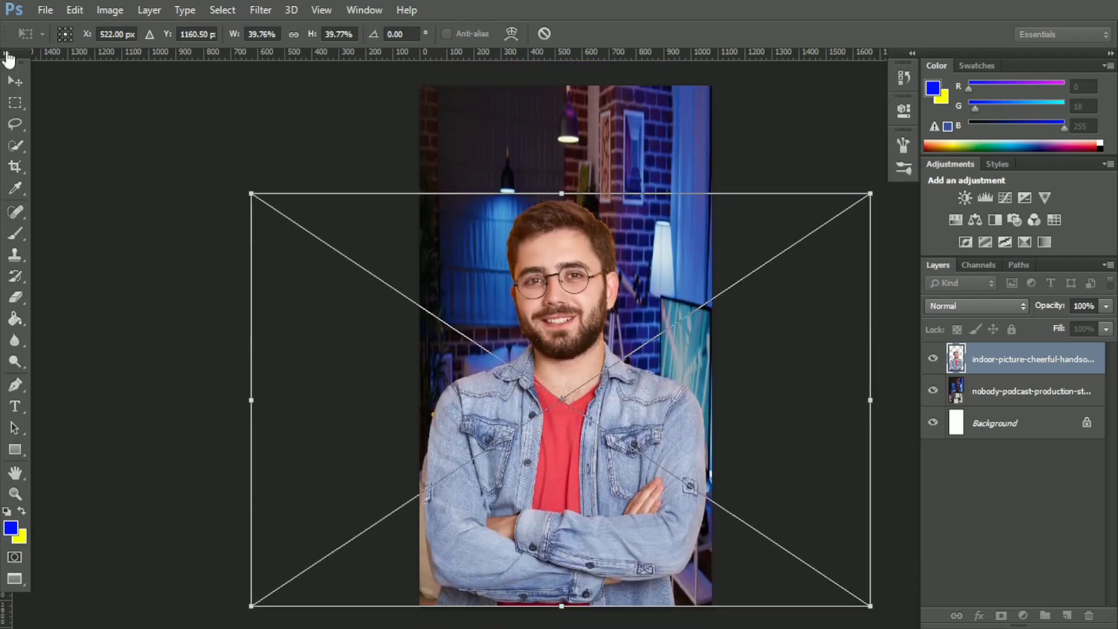
click(15, 81)
click(495, 244)
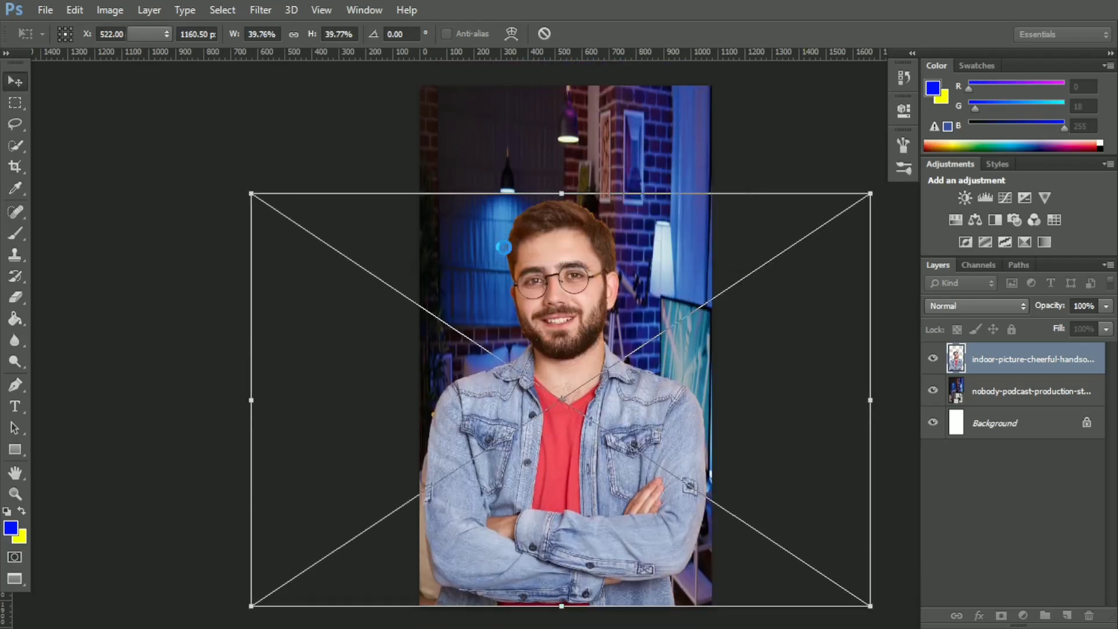
click(254, 288)
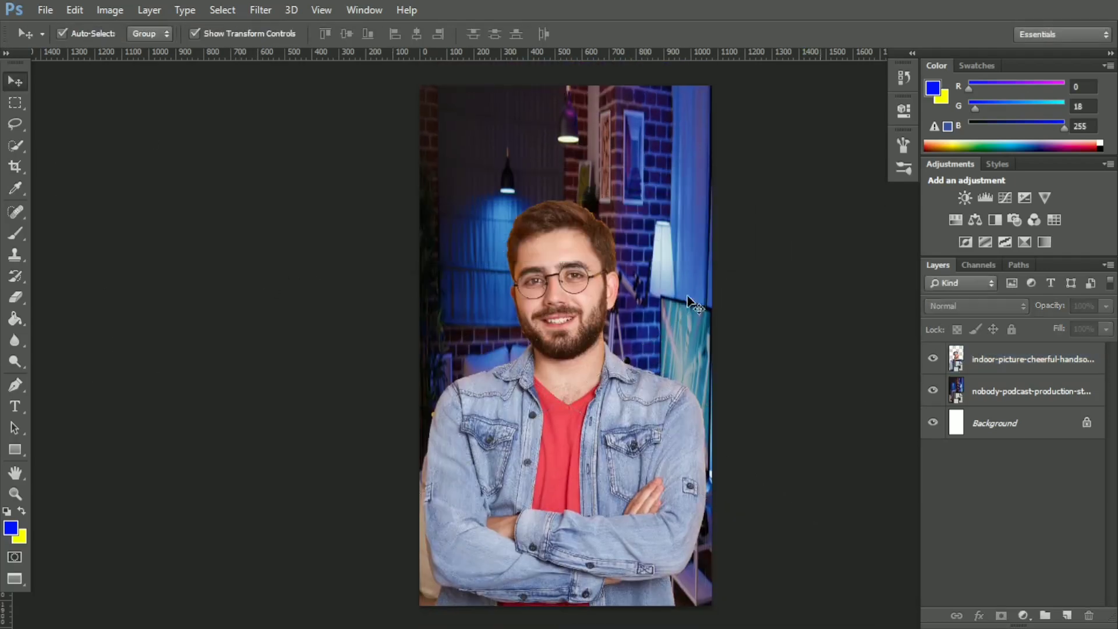
Add a blue Solid Color fill layer directly above the studio photo layer
click(1013, 401)
click(1024, 616)
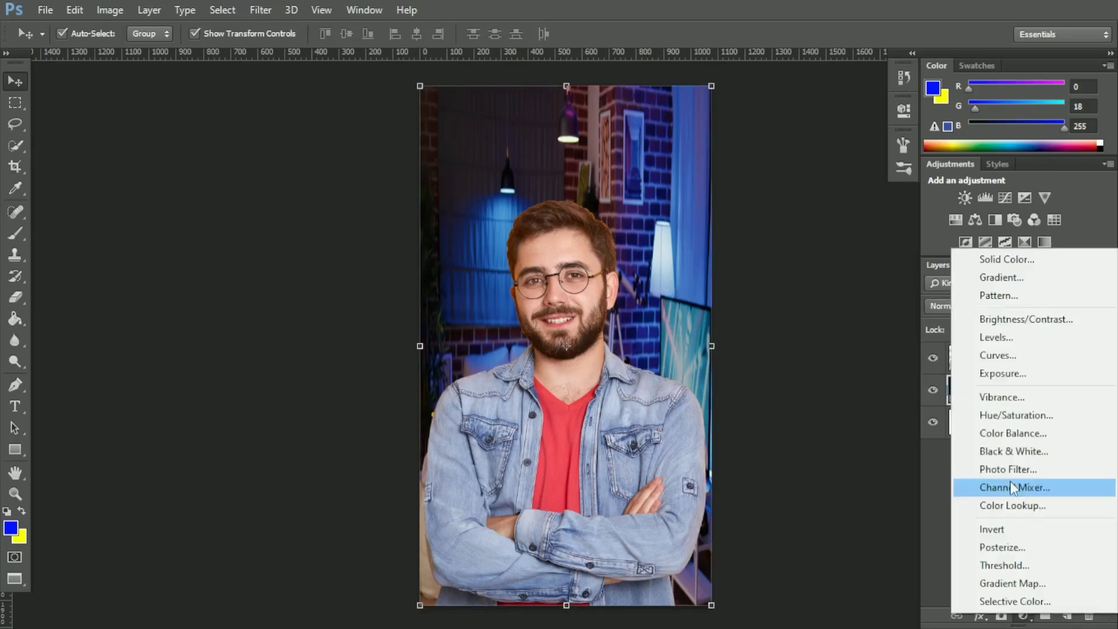
click(987, 254)
text(0010df)
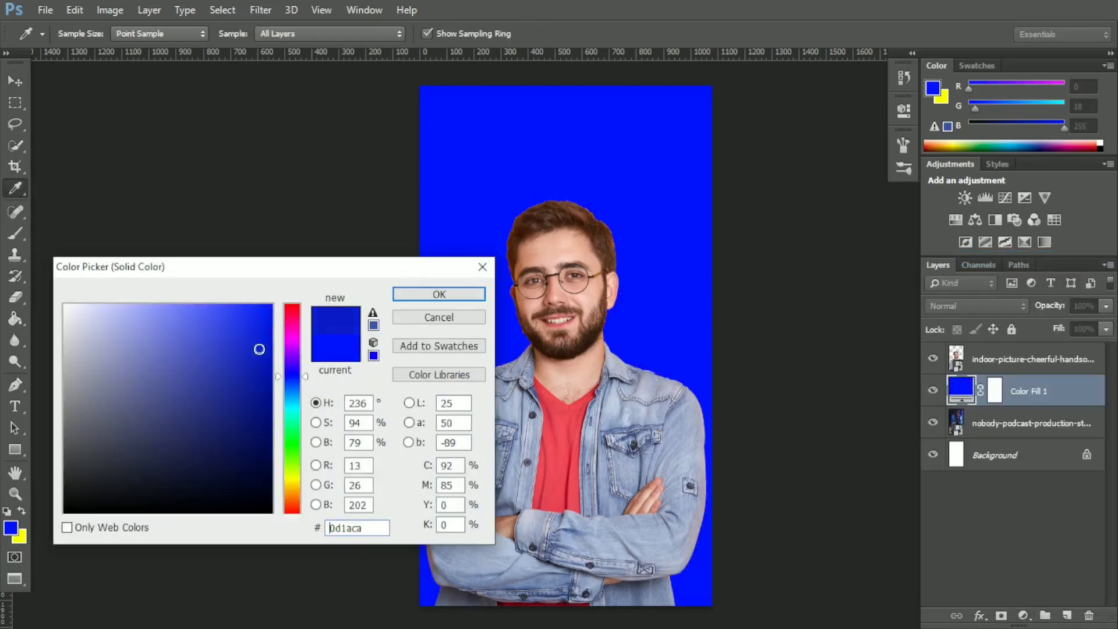
click(431, 293)
Move the blue fill layer below the studio photo layer and set its blend mode to Multiply
drag(1030, 395, 1033, 431)
click(990, 307)
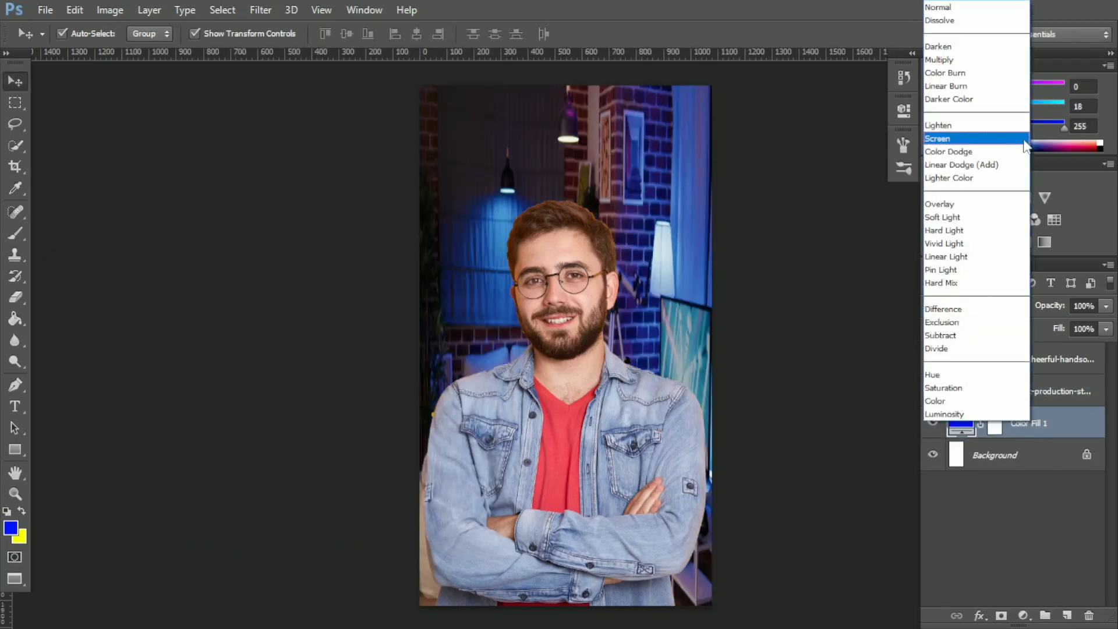
click(1016, 62)
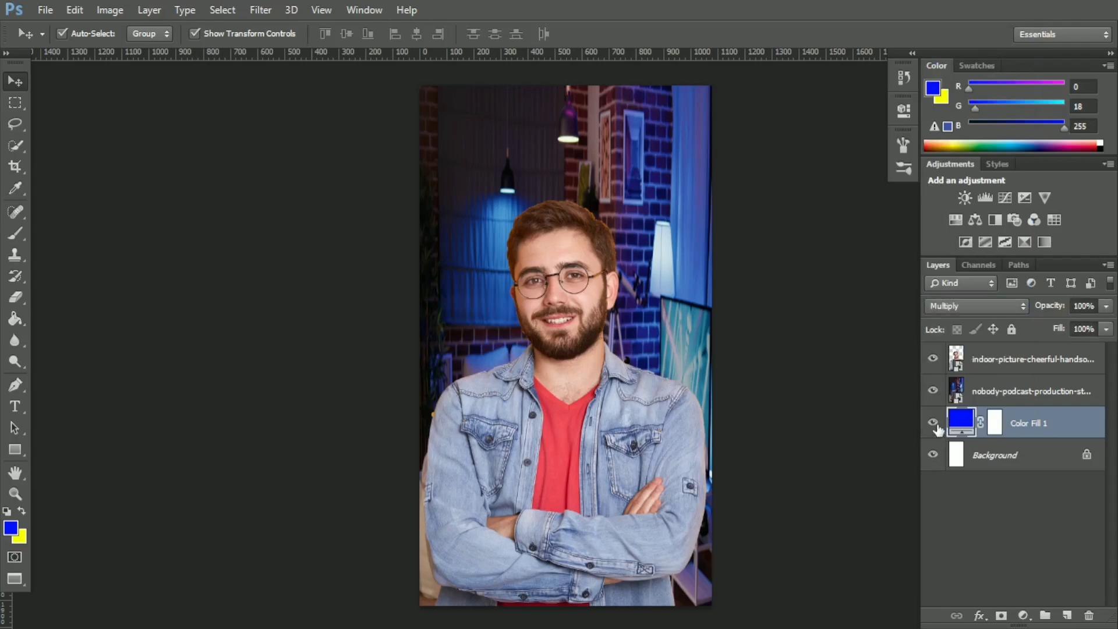
Set the studio photo layer's blend mode to Multiply
click(1014, 394)
click(989, 305)
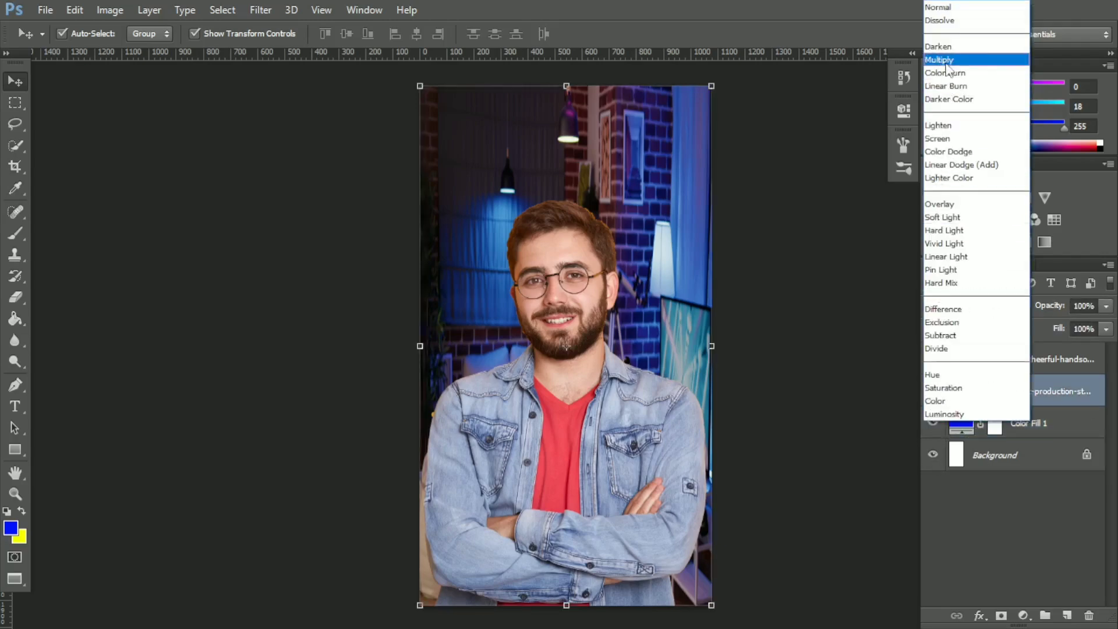
click(1015, 61)
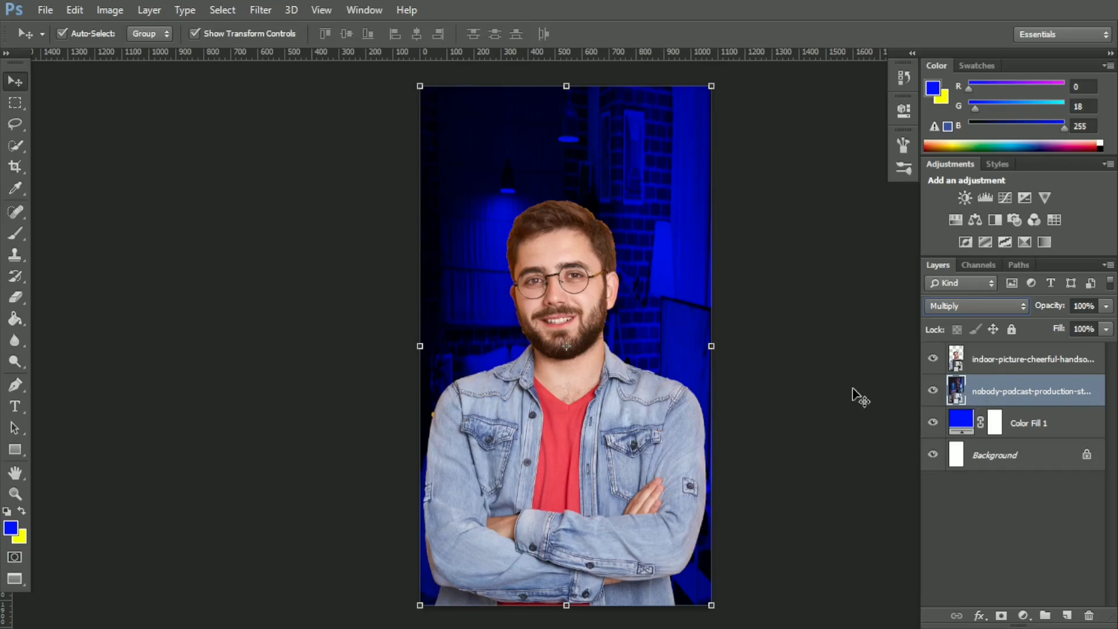
Apply a Gaussian Blur with an 8.8 px radius to the studio photo layer
click(261, 10)
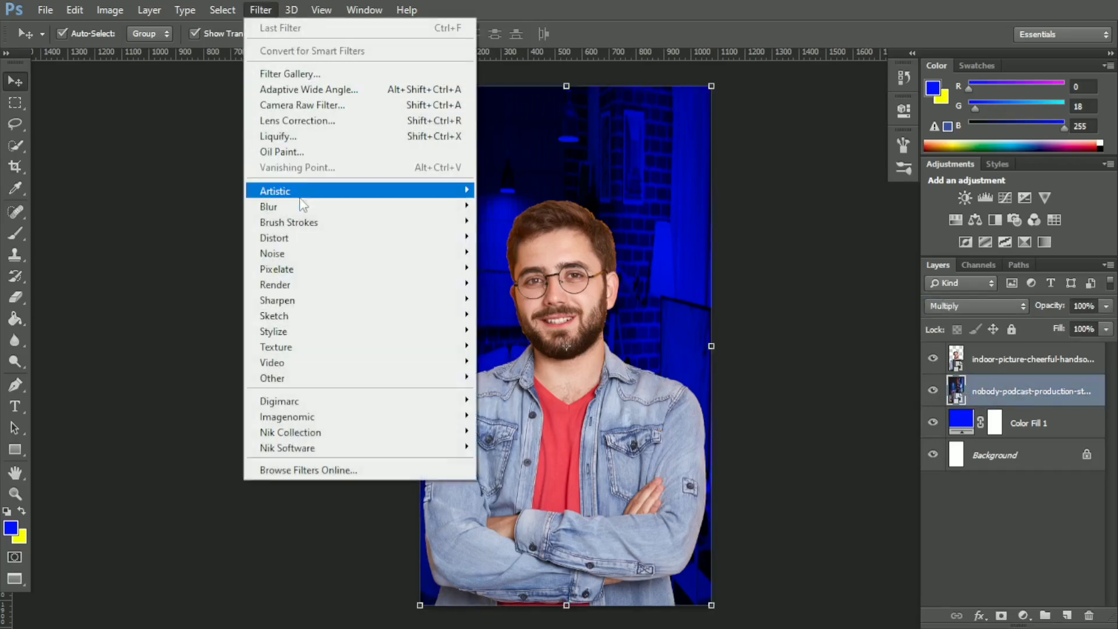
mouse_move(372, 206)
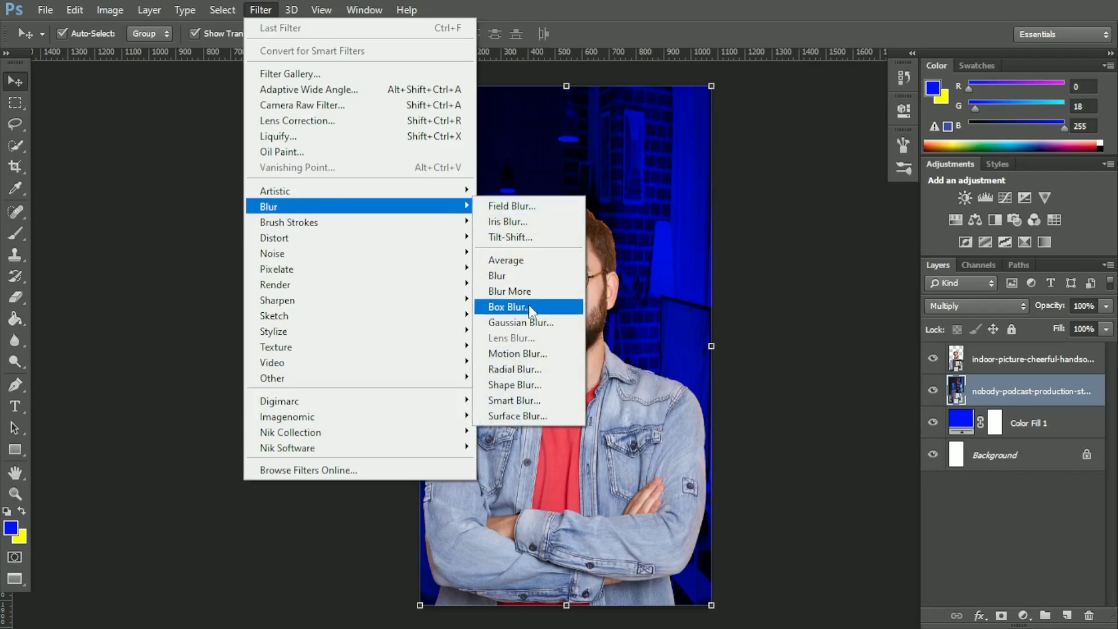
click(527, 323)
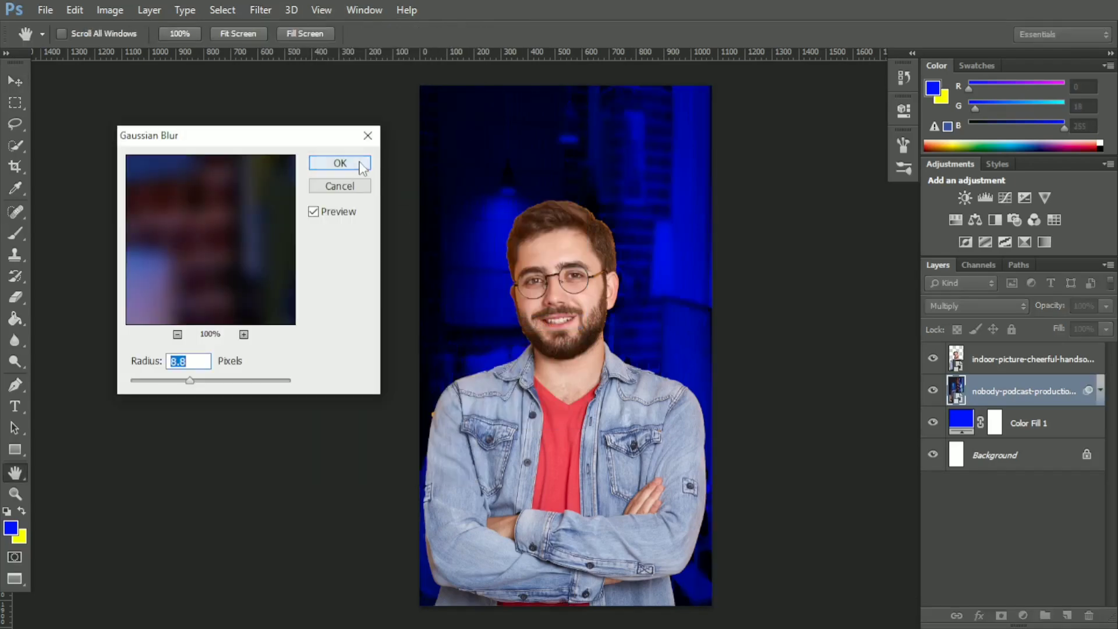
click(361, 165)
click(999, 361)
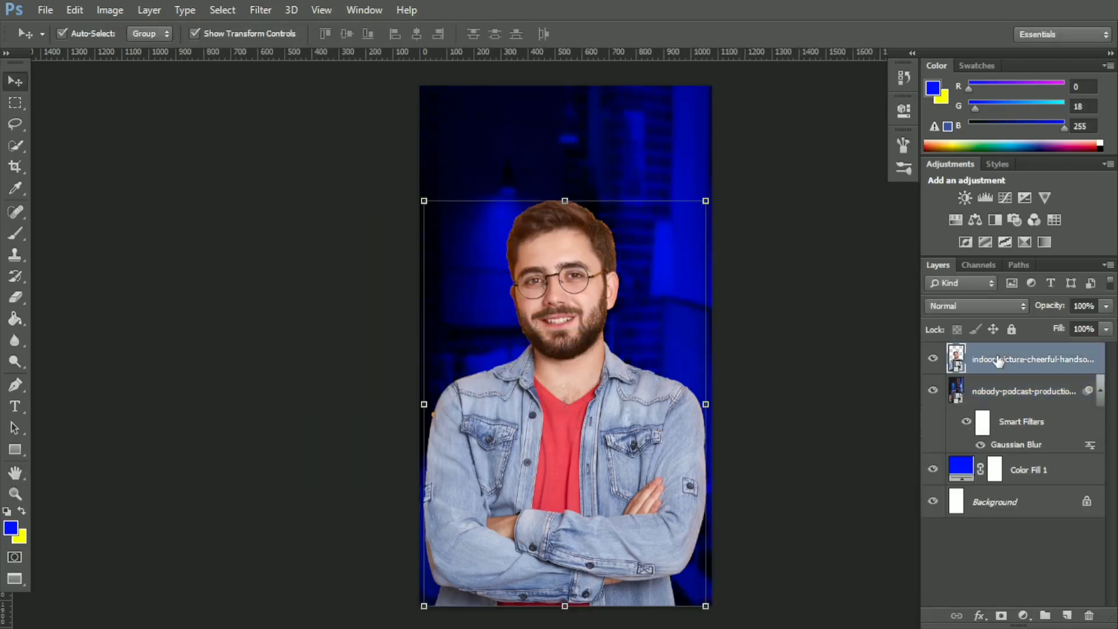
right_click(999, 361)
click(683, 99)
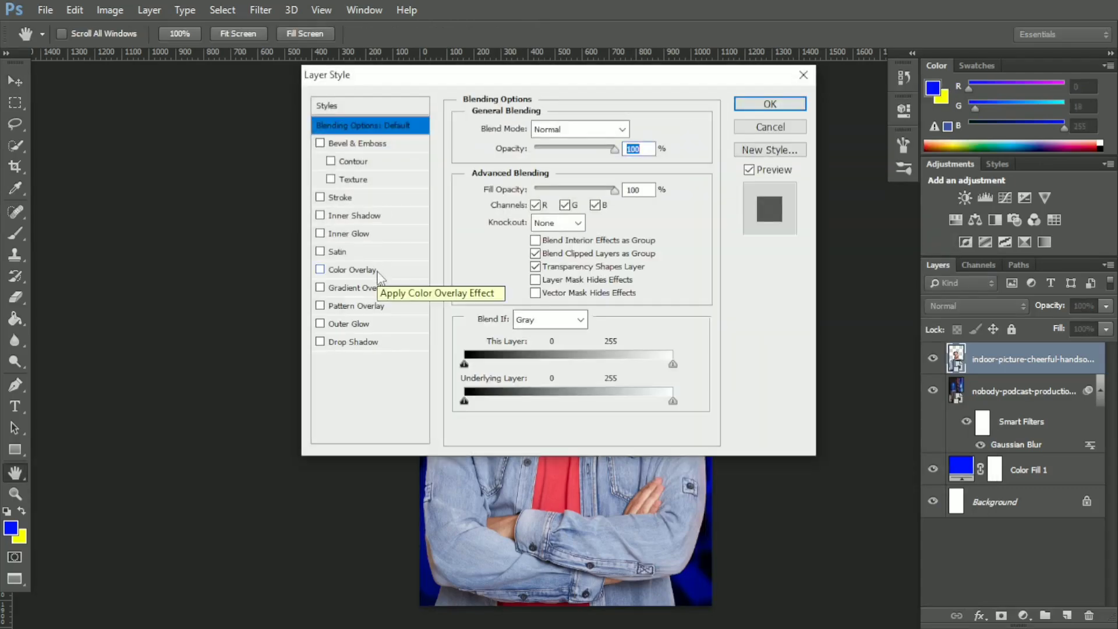
click(771, 127)
Apply a Camera Raw Filter to the man: temperature +2, tint -12, exposure -0.15, contrast -9, highlights +3, shadows -33, whites -7, blacks -68
click(268, 12)
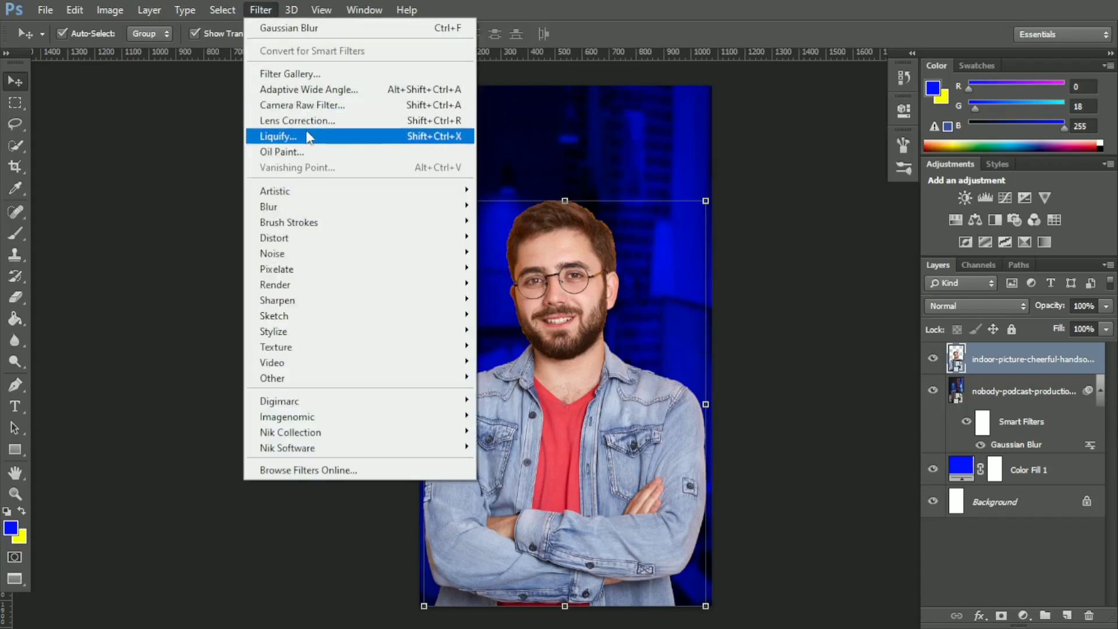
click(396, 110)
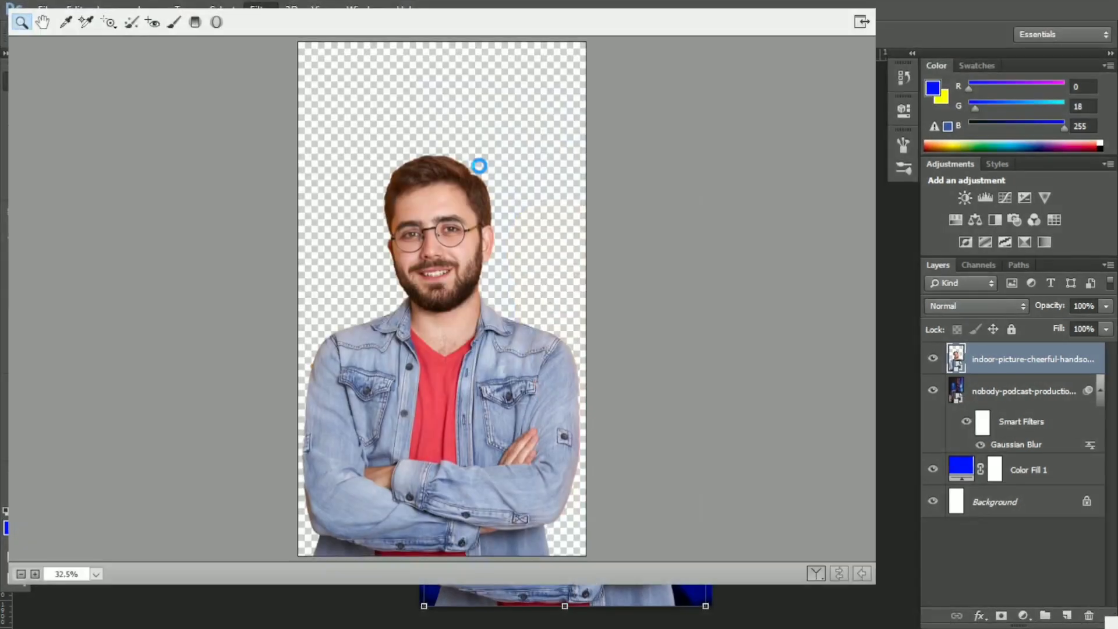
drag(996, 235, 946, 433)
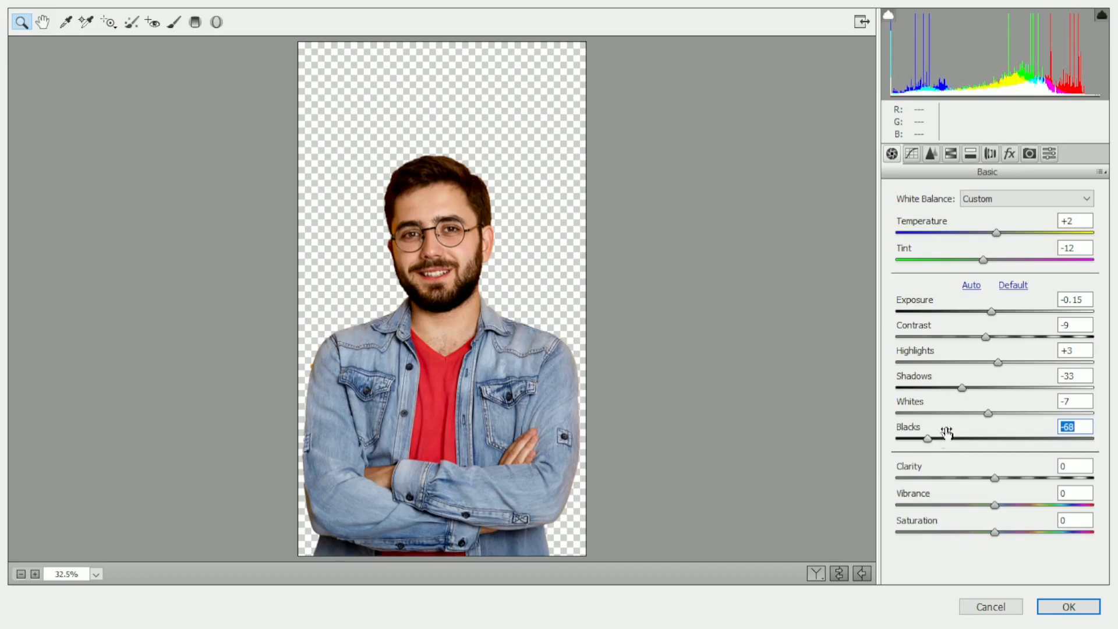
click(1061, 605)
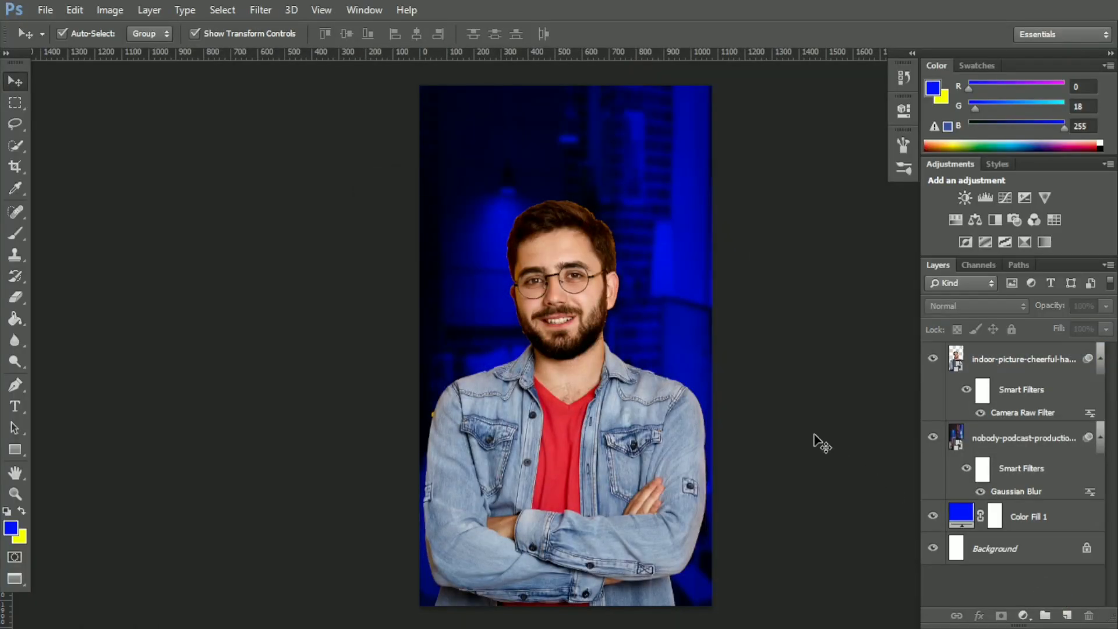
scroll(814, 441, up, 1)
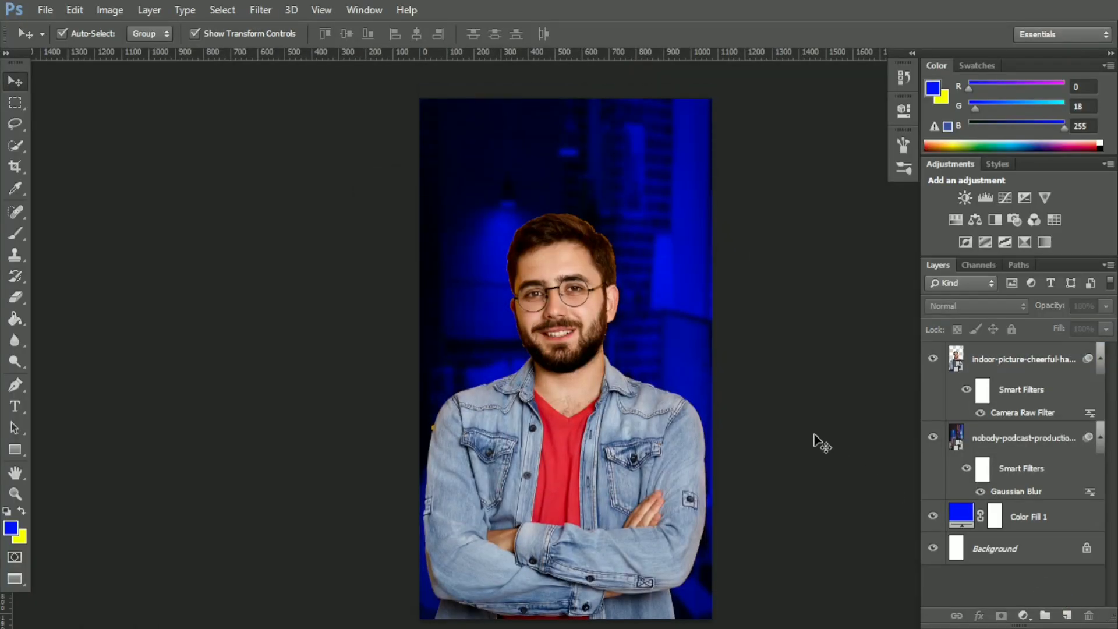
scroll(822, 444, down, 1)
Place the modern-microphone-removebg-preview(1) PNG from the Downloads folder as an embedded image above the man
click(45, 10)
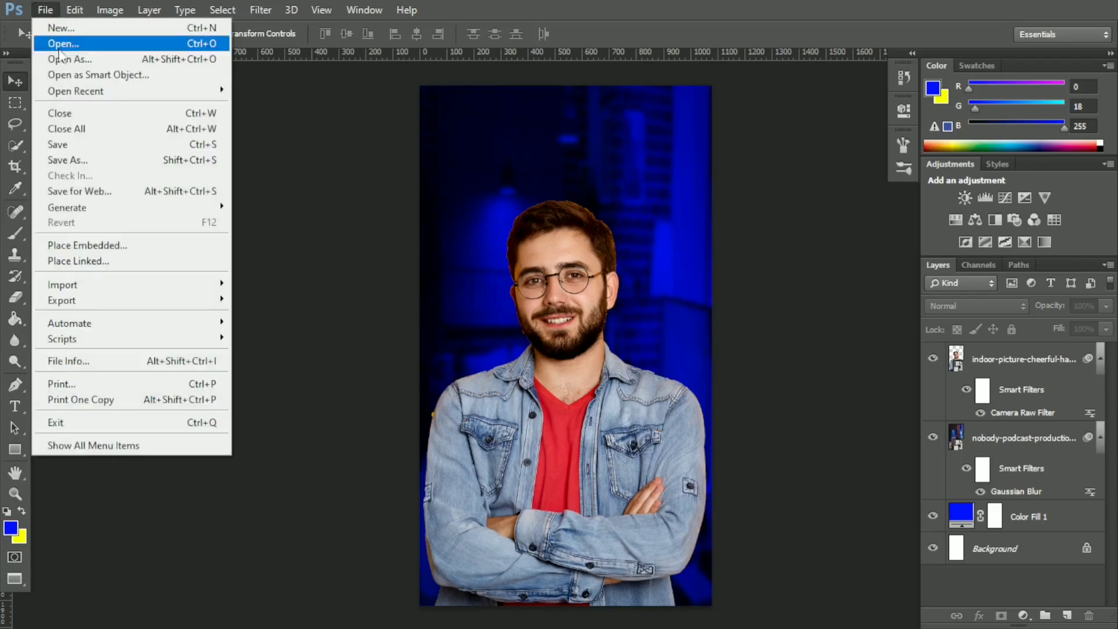
click(96, 242)
scroll(91, 113, up, 2)
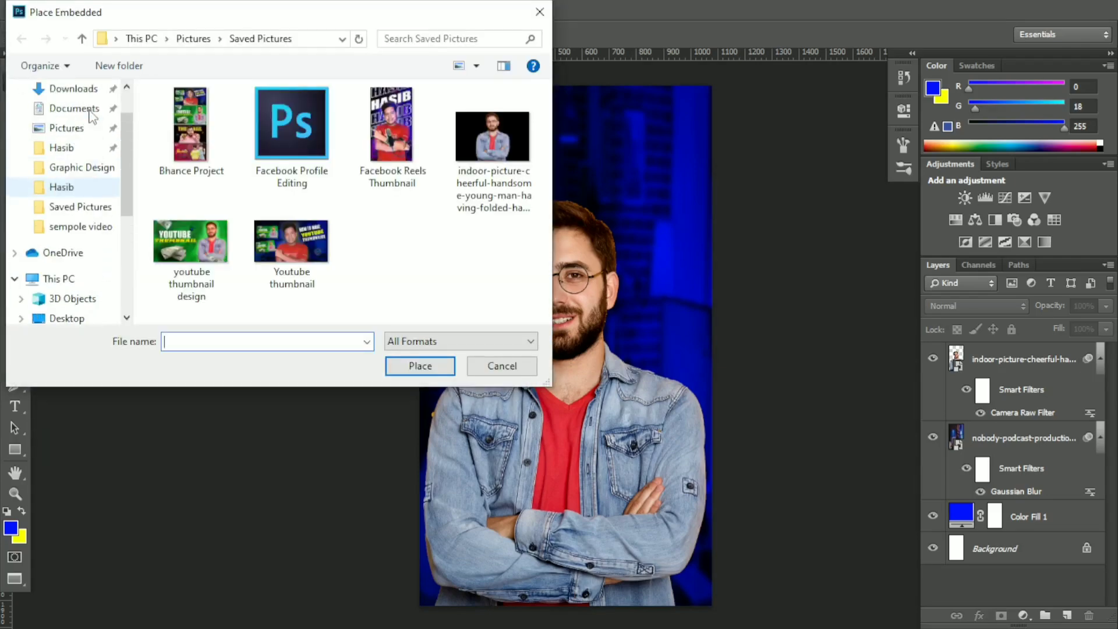
click(73, 108)
click(214, 140)
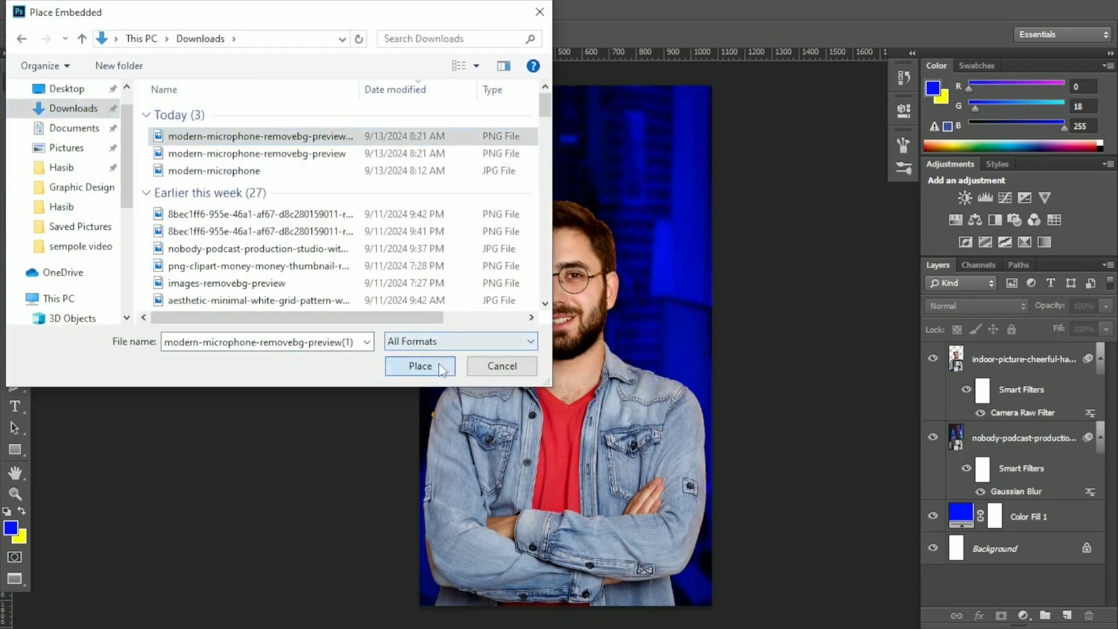
click(420, 366)
Scale the microphone to 55.41% width and 59.18% height and position it in front of the man's chest, against the canvas's right edge
drag(711, 443, 778, 487)
drag(646, 397, 579, 434)
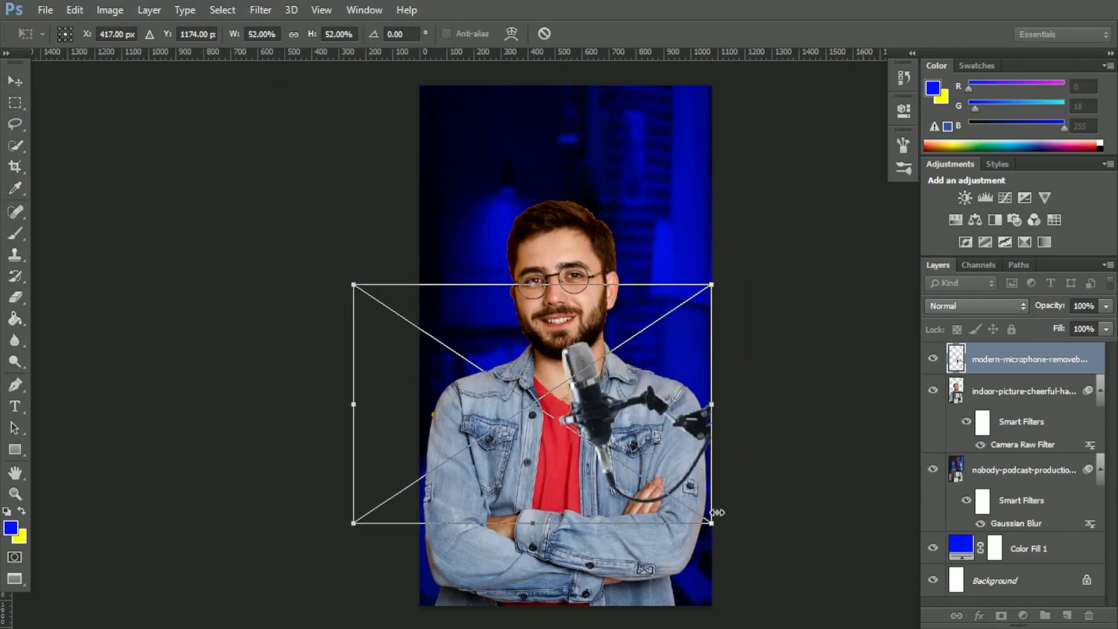
drag(709, 523, 723, 547)
drag(678, 485, 655, 515)
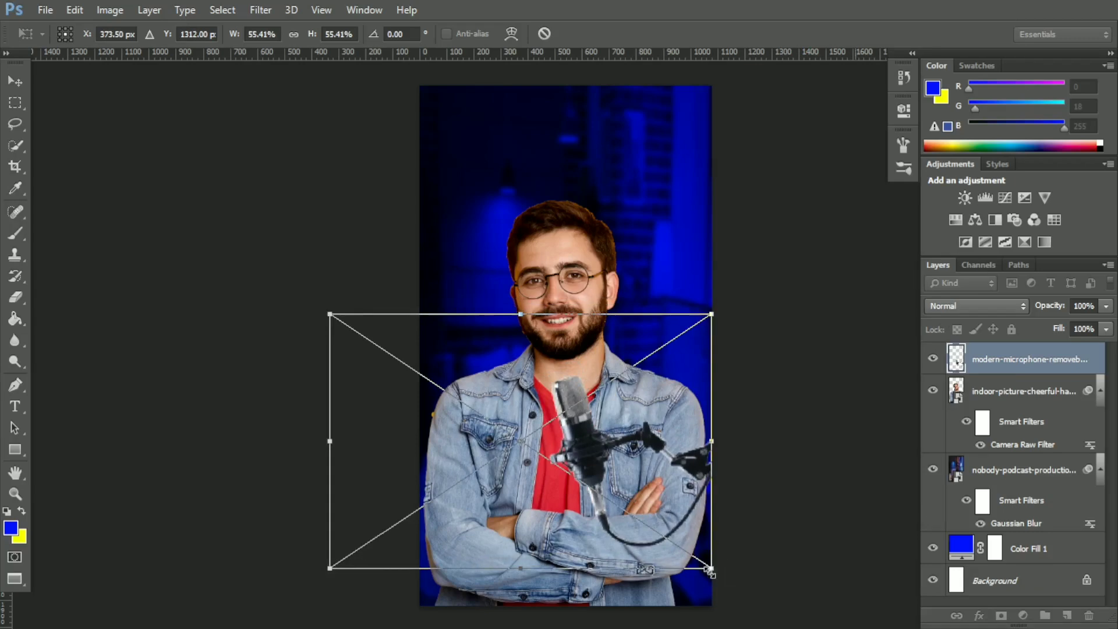
drag(709, 572, 712, 573)
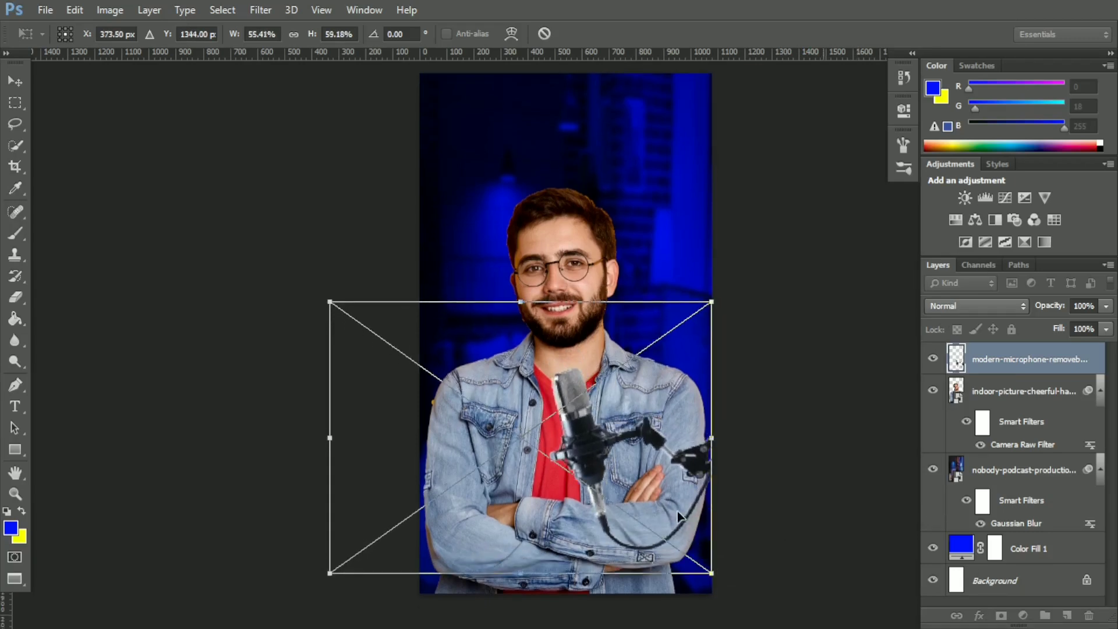
Nudge the microphone down to the canvas's lower edge, at X 373.50 px and Y 1413 px, and commit the placement
drag(635, 459, 636, 471)
key(Down)
key(Down)
key(Down)
key(Down)
key(Down)
key(Down)
key(Down)
key(Down)
key(Down)
key(Down)
key(Down)
key(Down)
key(Down)
key(Down)
key(Down)
key(Down)
key(Down)
key(Down)
key(Down)
key(Down)
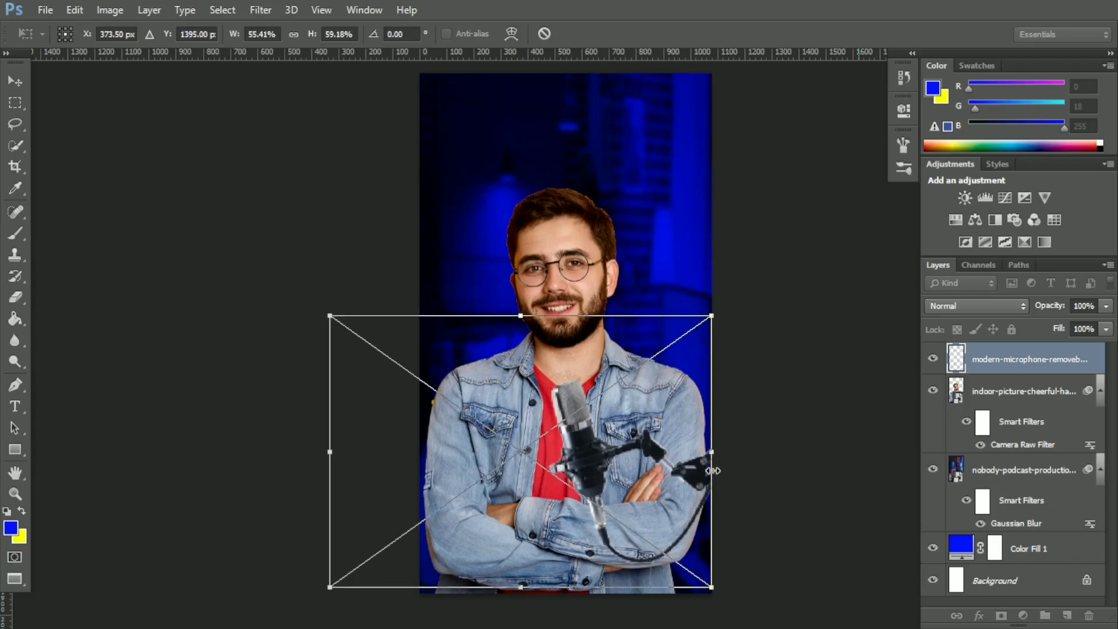
click(16, 81)
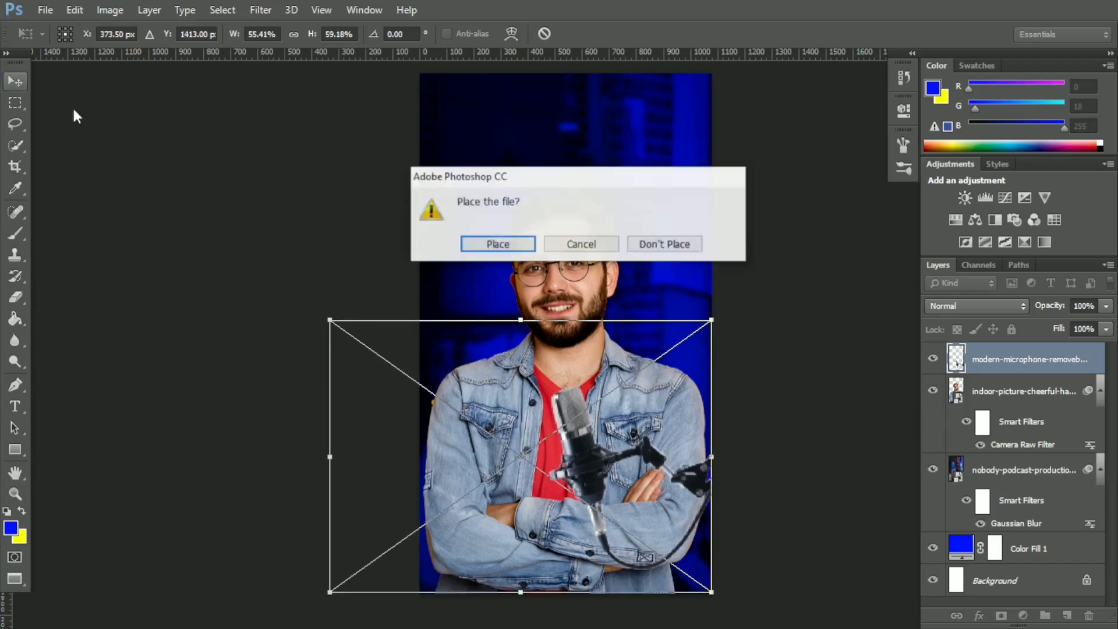
click(498, 242)
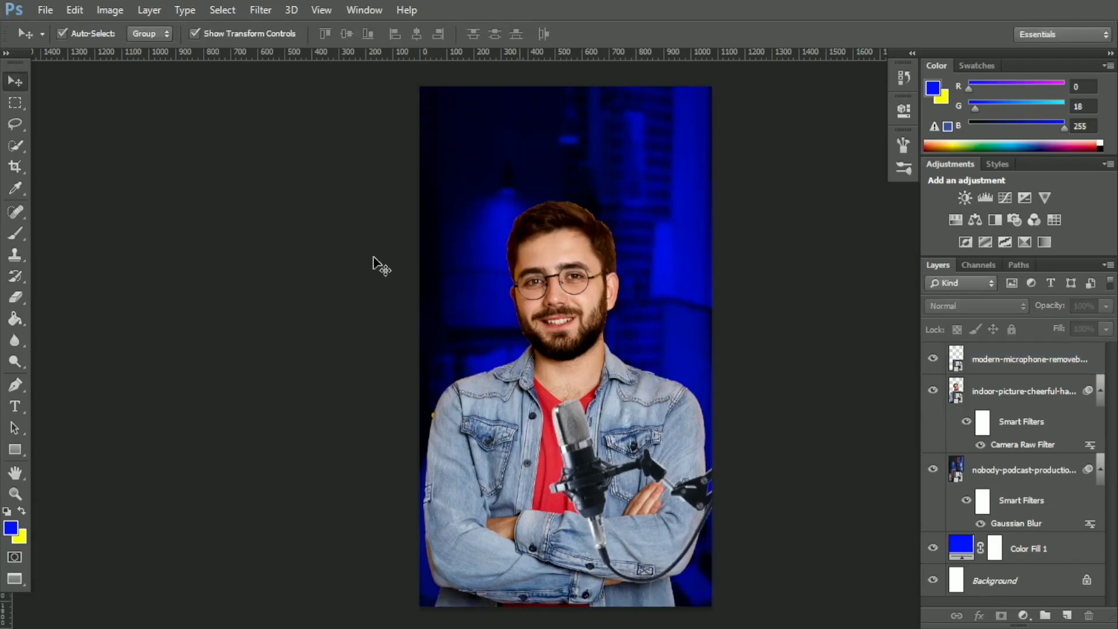
Add the text "MODRAN" in Impact at 24 pt just above the man's head
scroll(377, 265, up, 2)
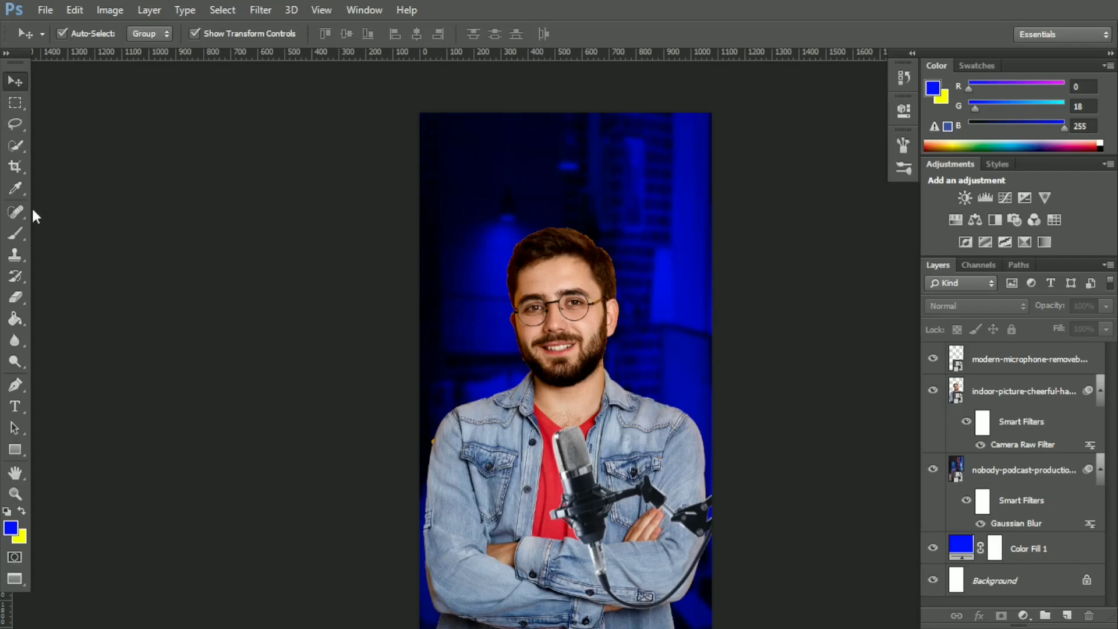
click(11, 417)
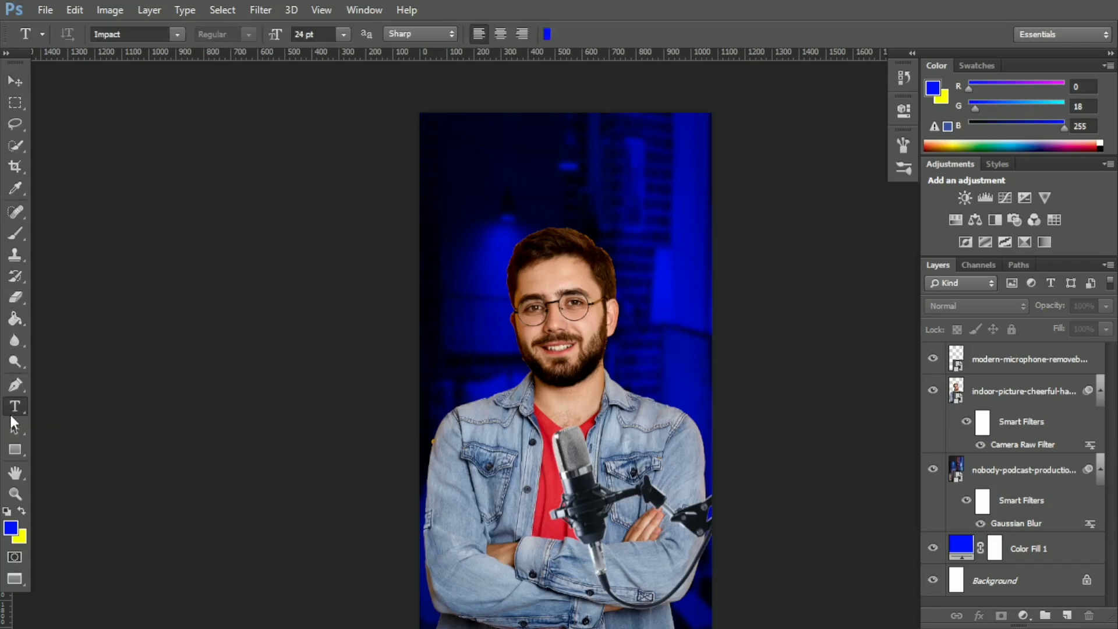
click(509, 222)
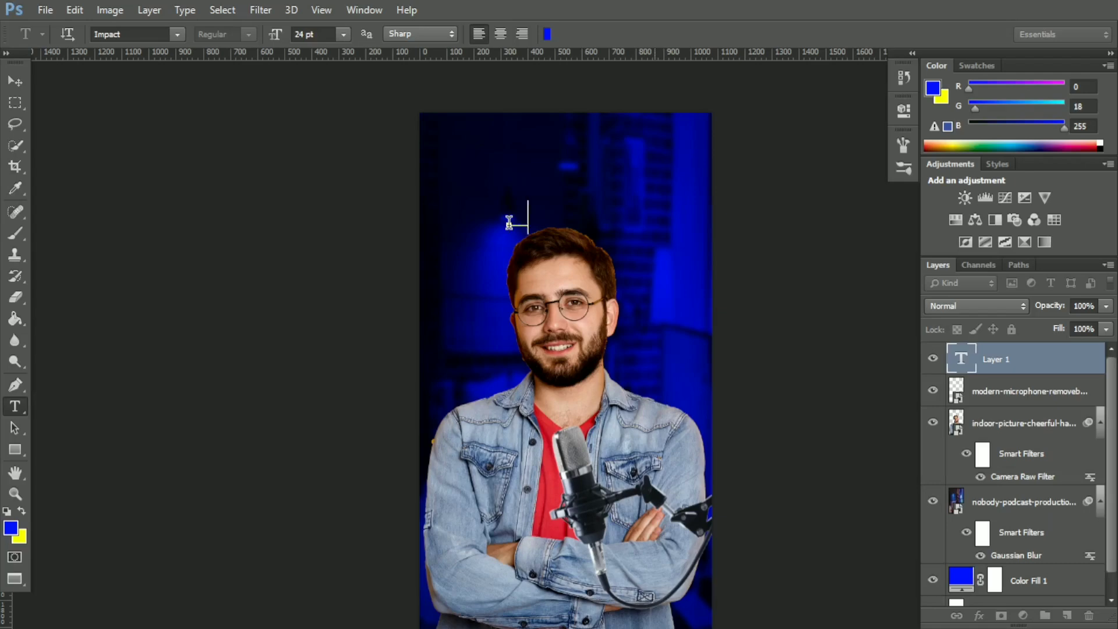
text(MODRAN)
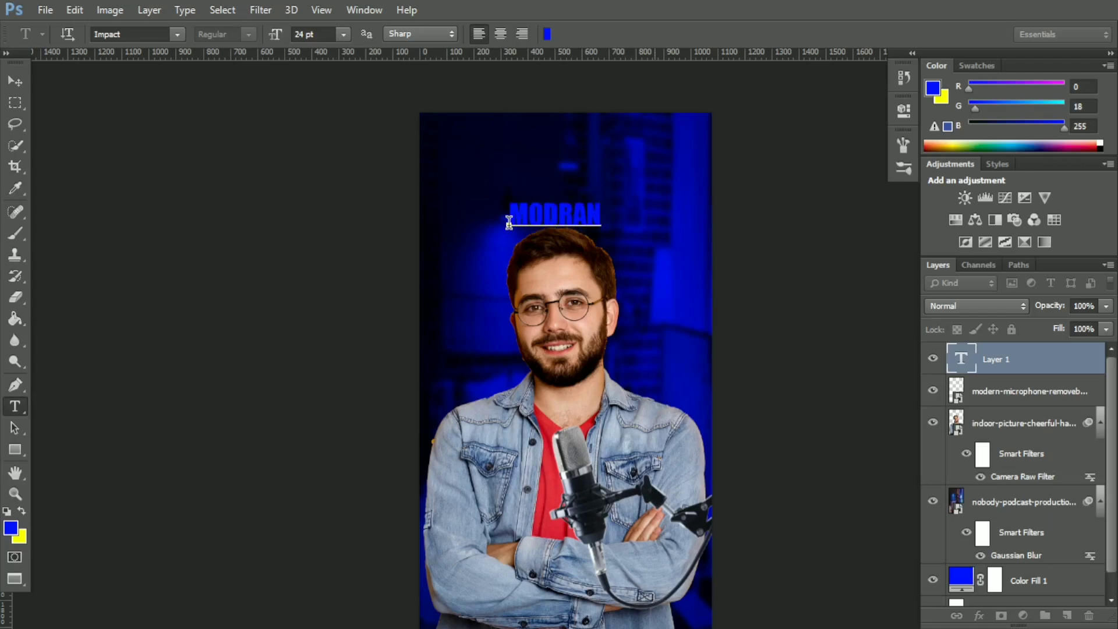
click(15, 81)
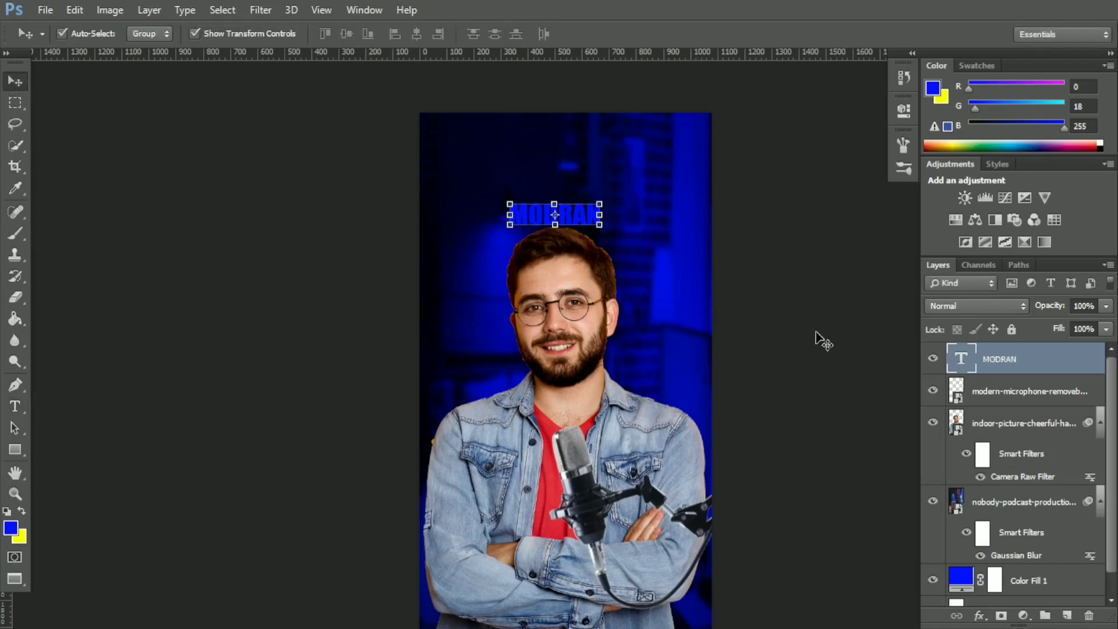
Give the MODRAN text layer a white Color Overlay effect at 100% opacity
right_click(1033, 364)
click(725, 115)
click(352, 269)
click(634, 128)
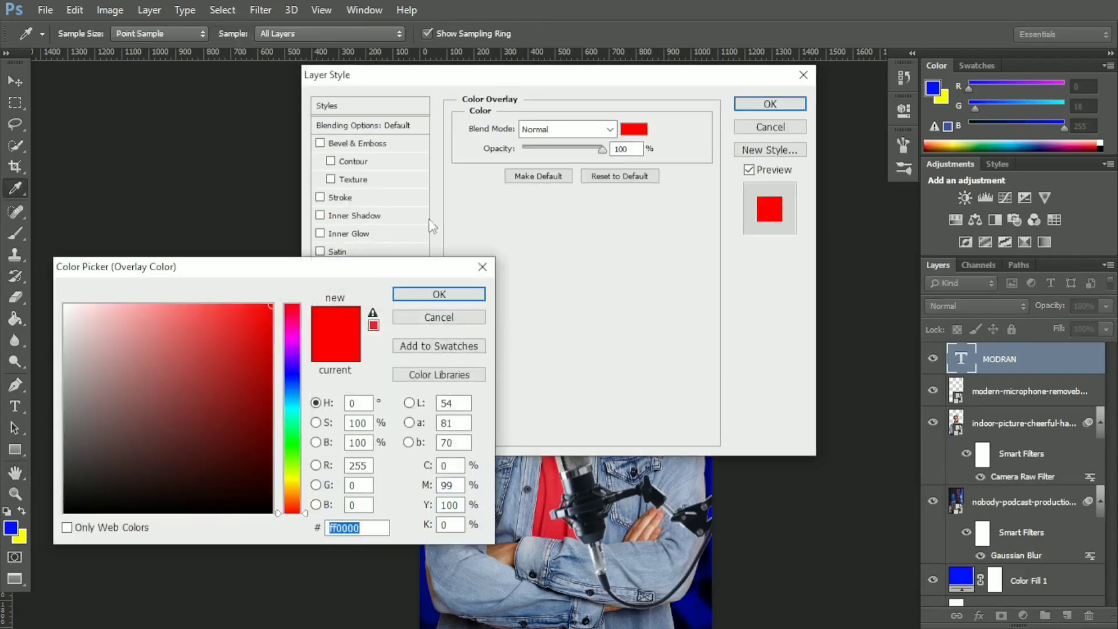
click(76, 322)
click(439, 294)
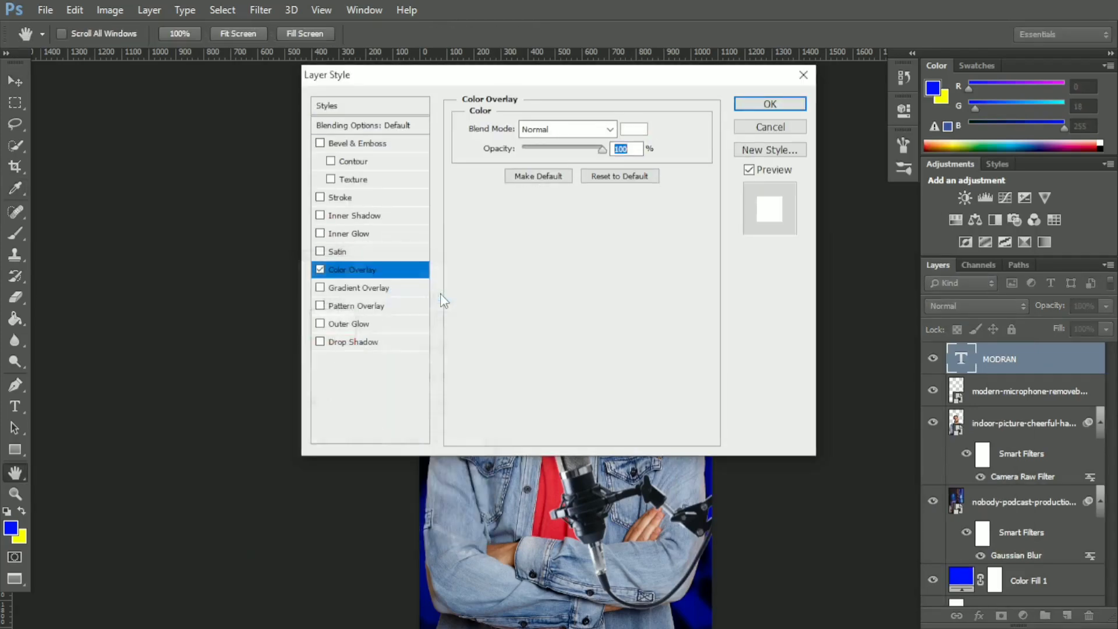
click(770, 103)
Scale the MODRAN text to 311.86% width and 227.52% height, spanning the canvas at X 537.12 px and Y 440.66 px
key(ctrl+t)
drag(601, 216, 736, 315)
drag(646, 231, 583, 230)
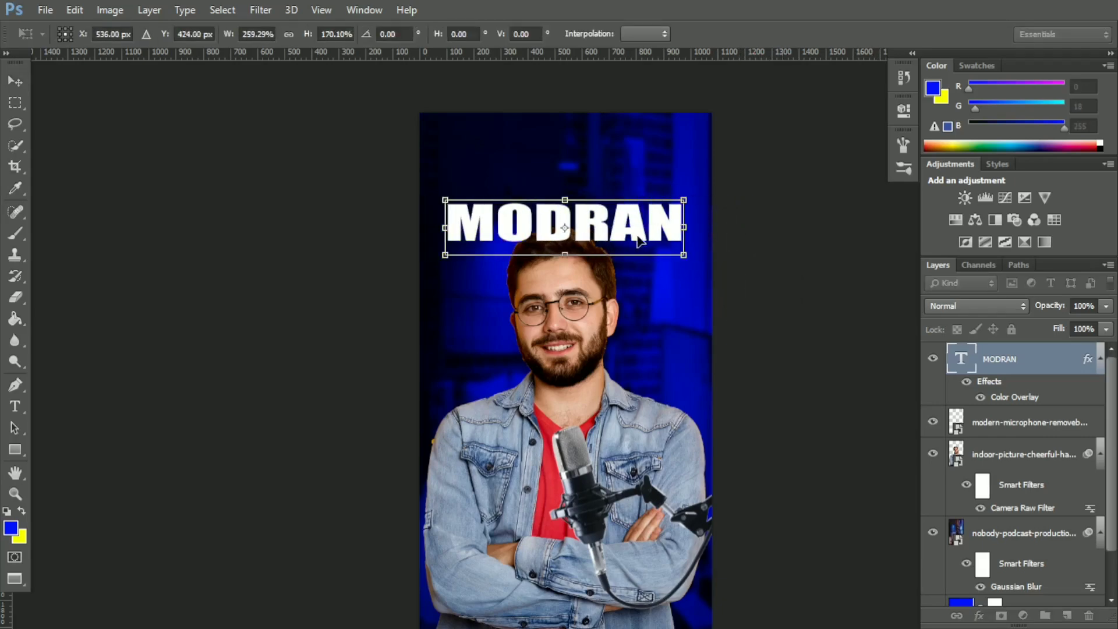
mouse_move(688, 265)
mouse_down()
mouse_move(718, 261)
mouse_move(707, 266)
mouse_up()
key(Left)
key(Left)
key(Left)
key(Left)
key(Left)
key(Left)
key(Left)
key(Left)
key(Left)
key(Left)
key(Left)
key(Left)
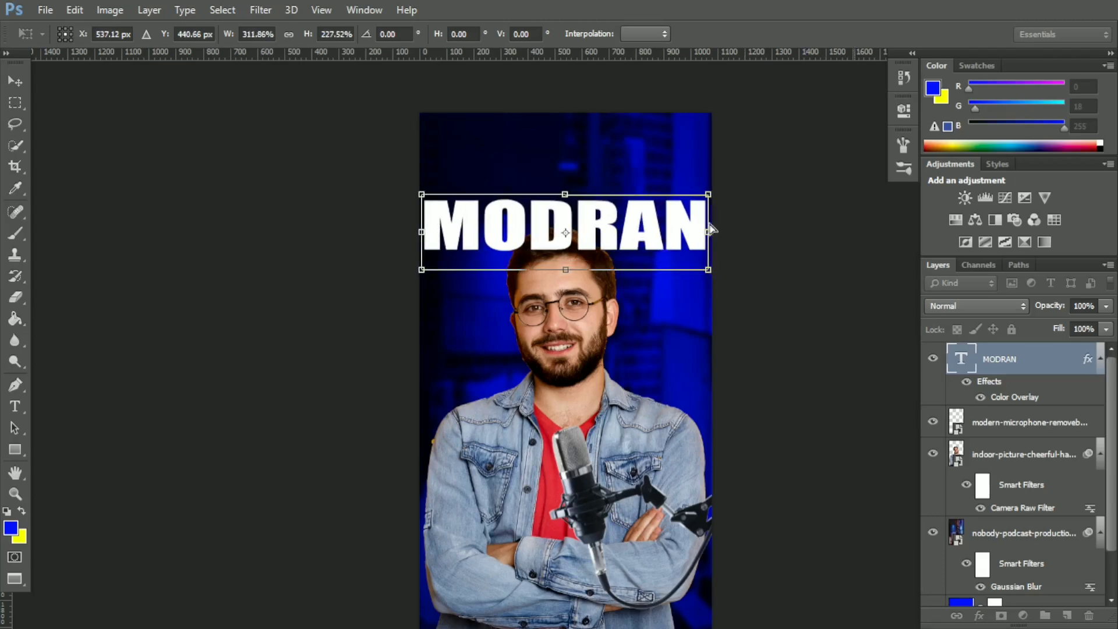
Skew the MODRAN text vertically by -15.23° so it rises to the right, and commit the transformation
drag(715, 223, 717, 187)
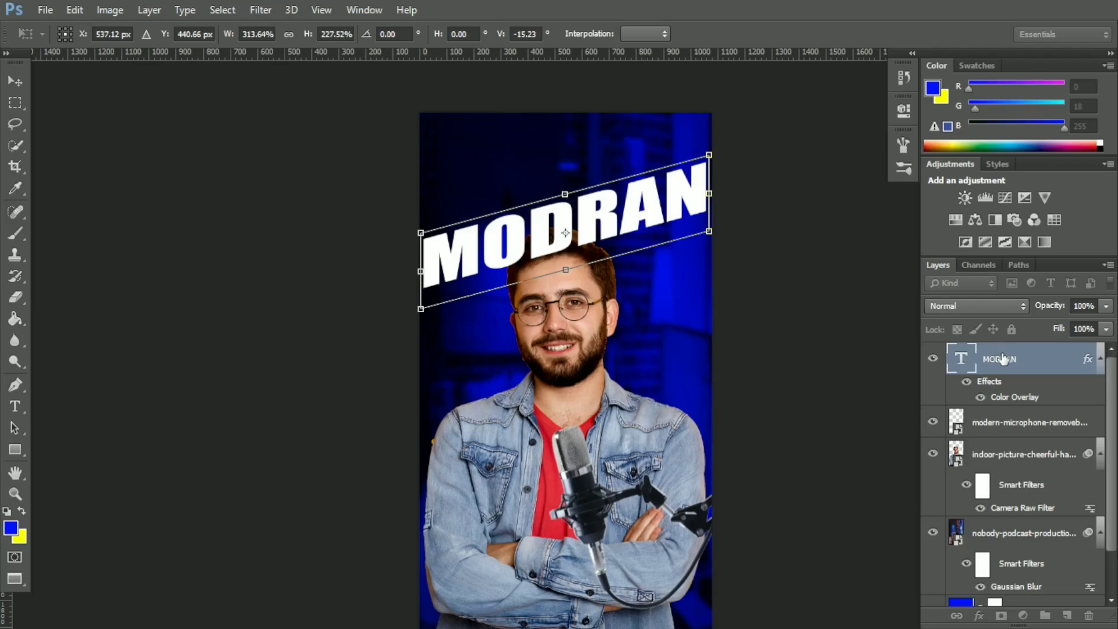
click(16, 84)
click(498, 243)
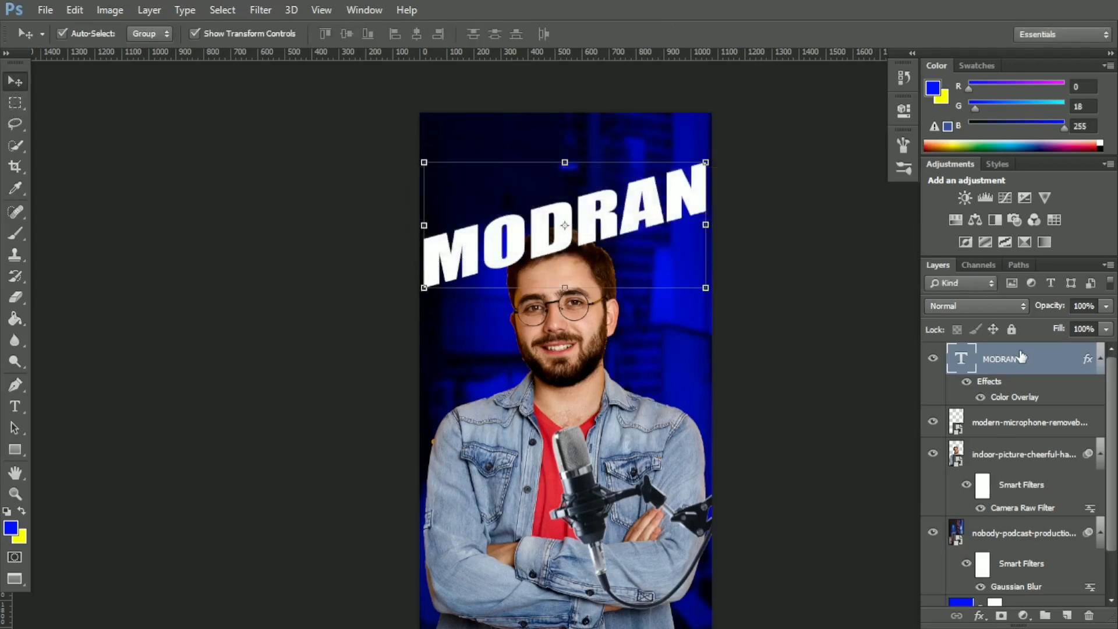
Move the MODRAN text layer between the man's layer and the studio photo layer, behind his head
drag(1023, 355, 1031, 480)
drag(1031, 391, 1034, 533)
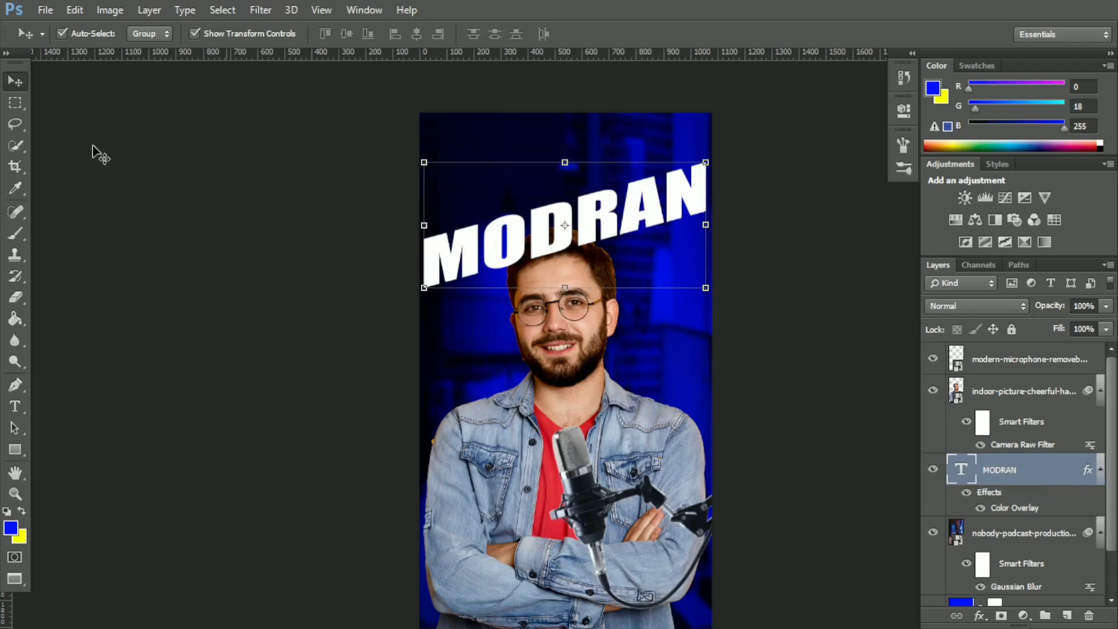
click(106, 153)
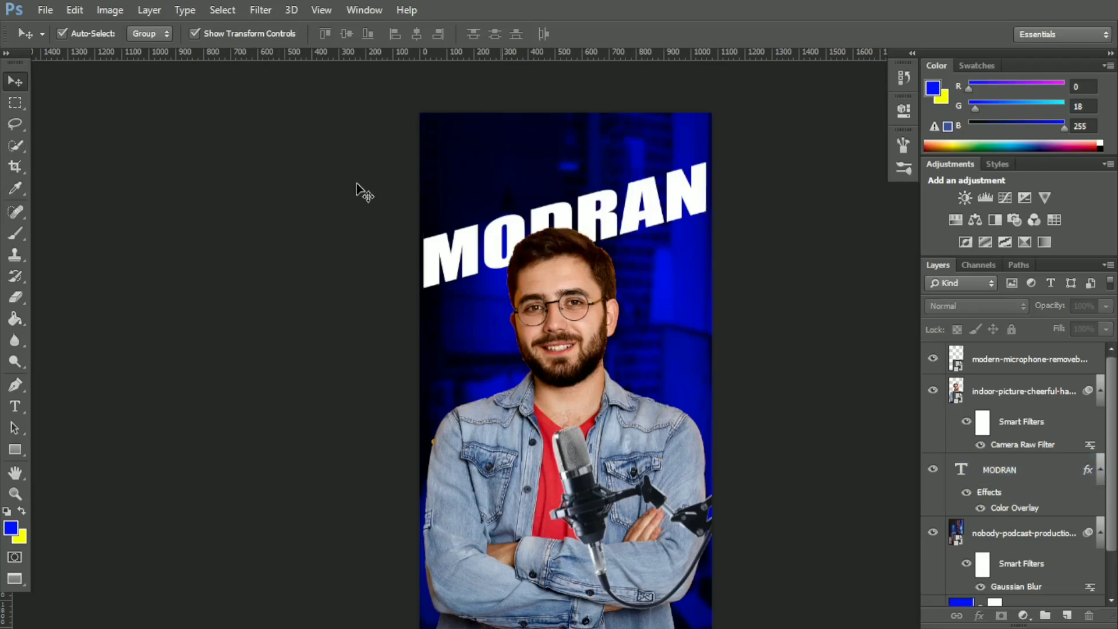
Add a new empty layer directly above the MODRAN text layer
click(679, 182)
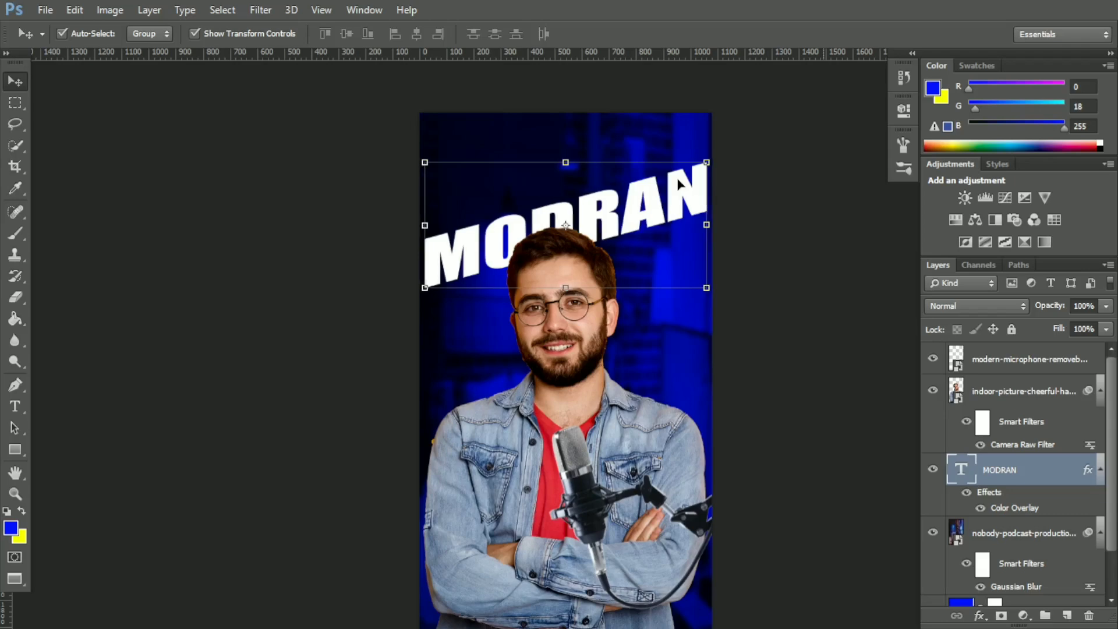
click(266, 267)
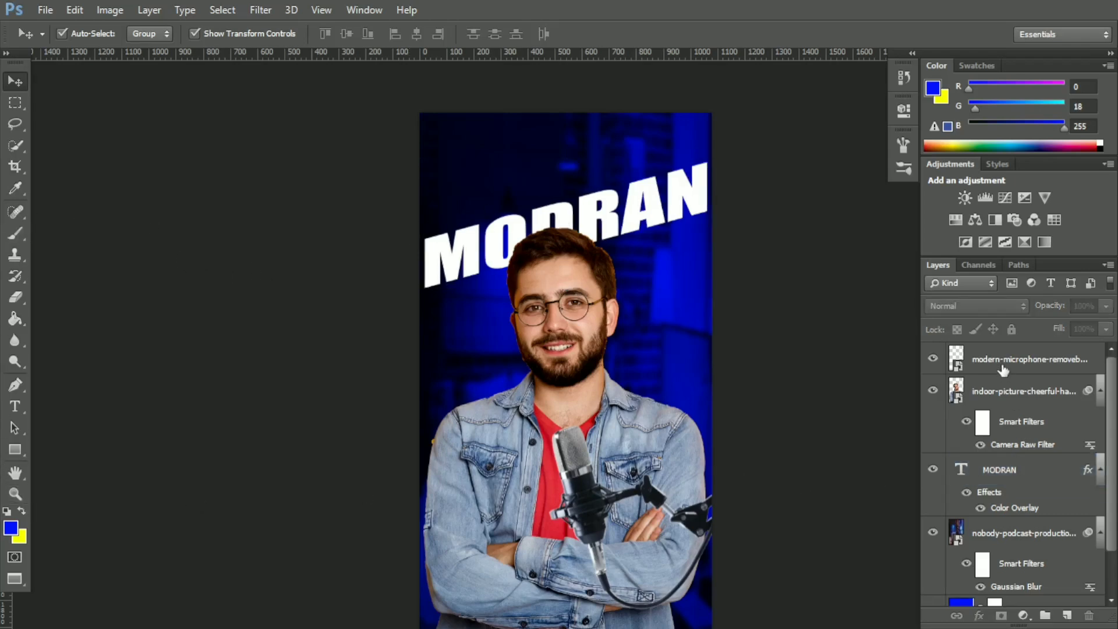
click(999, 477)
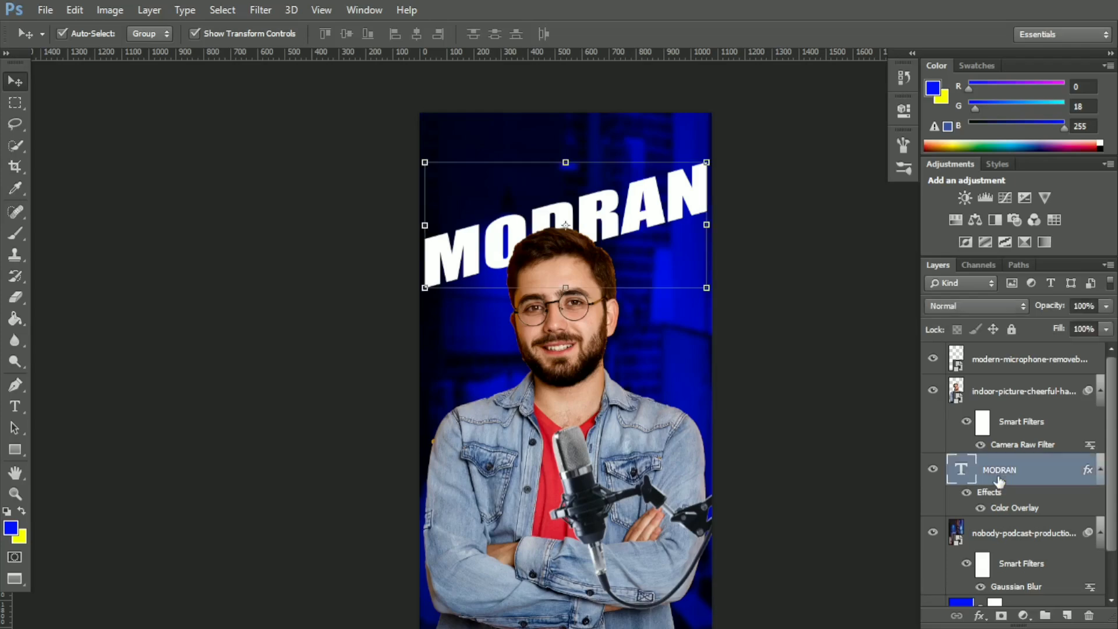
click(1055, 610)
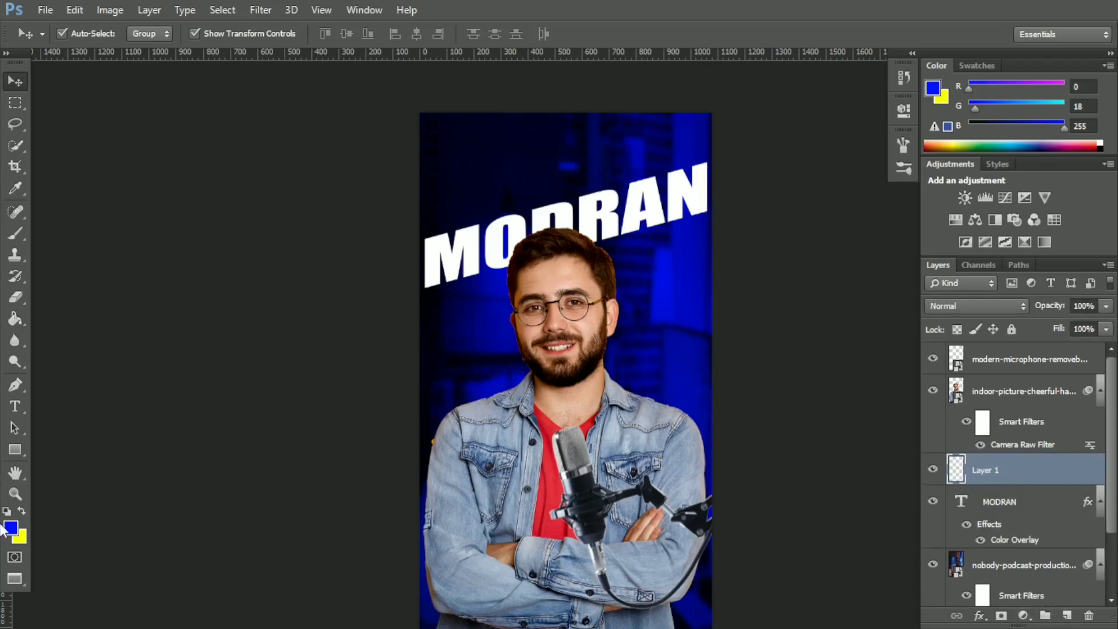
Brush a soft white (ffffff) glow behind the man's head and shoulder on the studio side, using a 167 px brush at 56% opacity and 25% flow
click(10, 525)
click(65, 306)
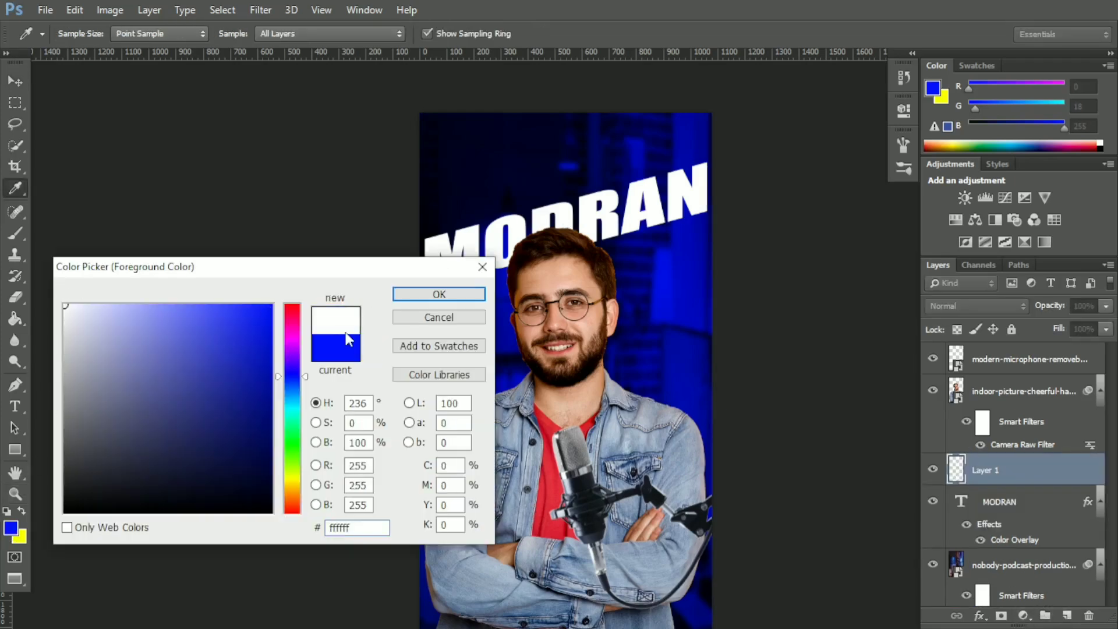
click(422, 294)
click(25, 237)
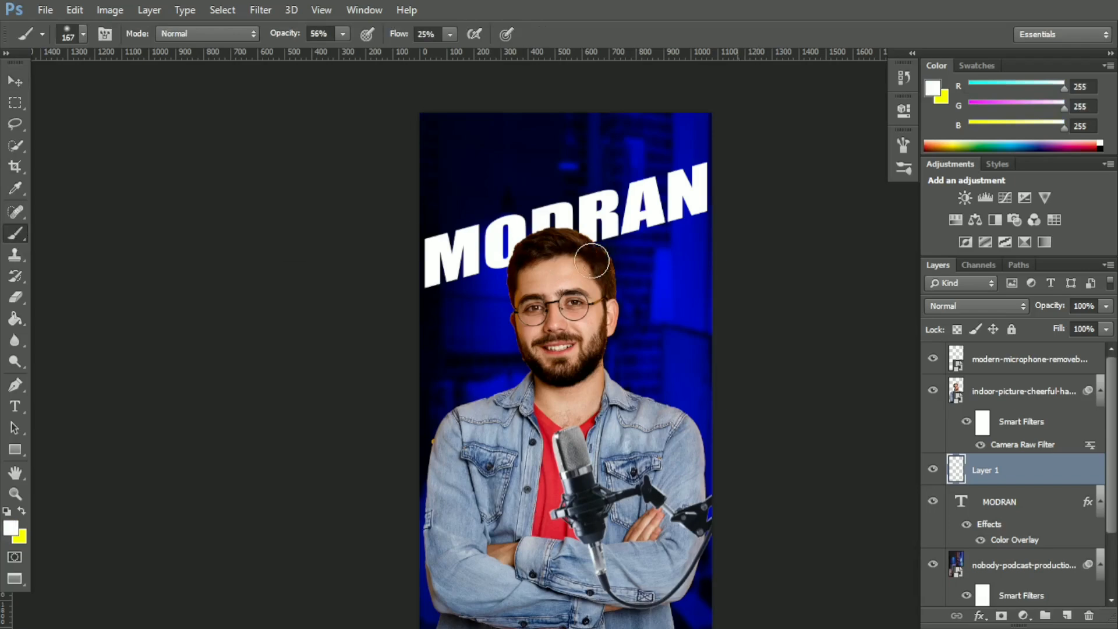
mouse_move(592, 261)
mouse_down()
mouse_move(605, 358)
mouse_move(638, 392)
mouse_move(603, 377)
mouse_move(679, 428)
mouse_up()
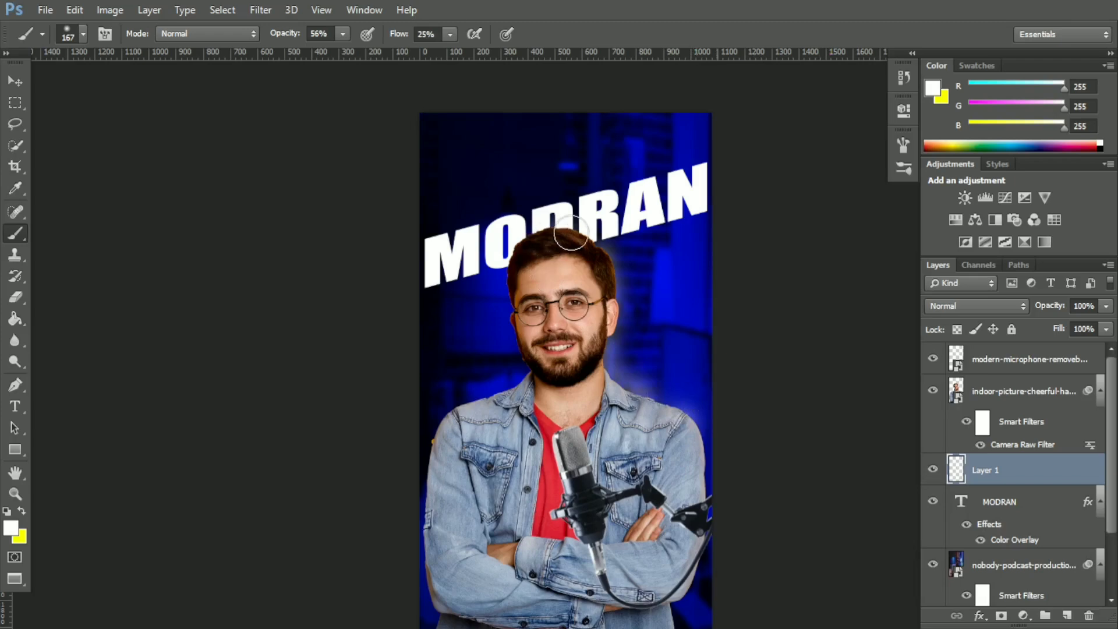
Enlarge the brush to 226 px and extend the white glow around the man's head and down past both shoulders
click(83, 35)
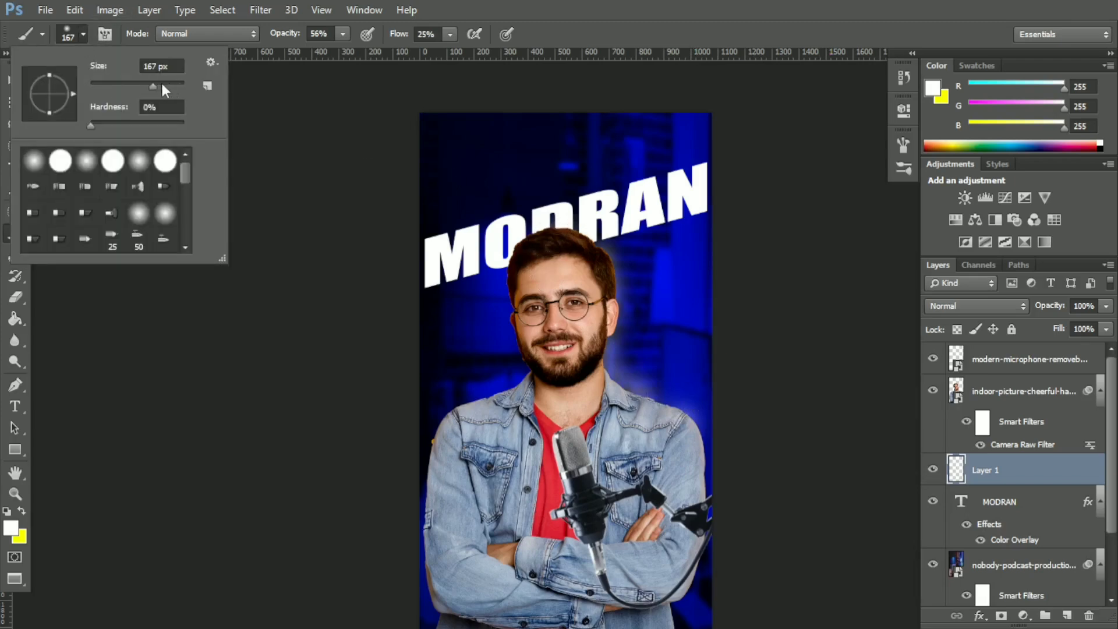
drag(164, 87, 171, 88)
click(583, 250)
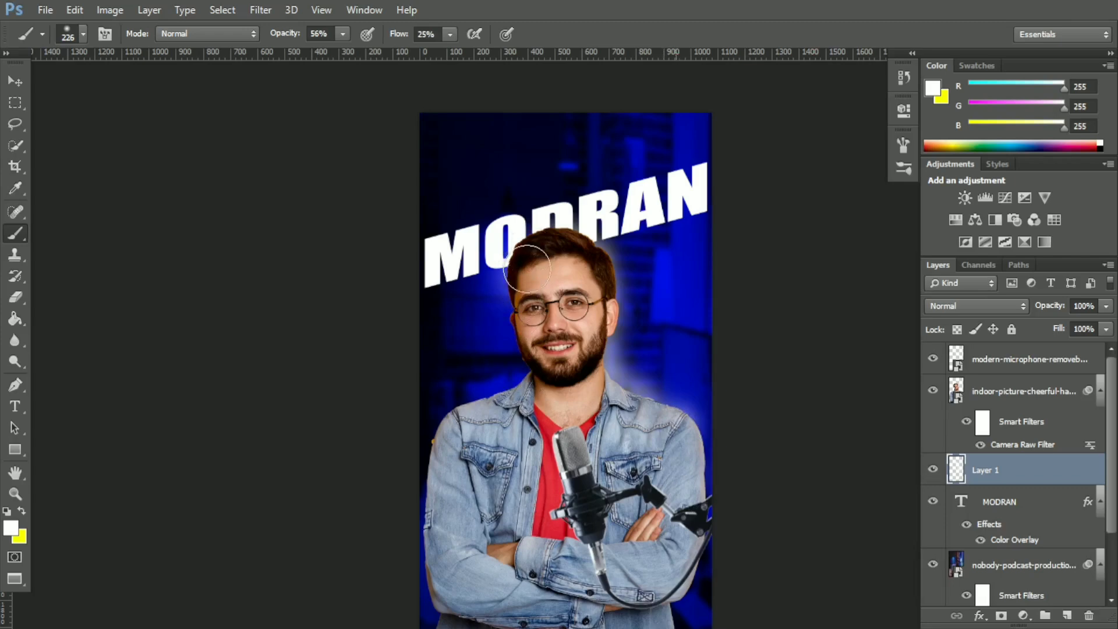
mouse_move(527, 268)
mouse_down()
mouse_move(512, 382)
mouse_move(434, 444)
mouse_move(431, 495)
mouse_up()
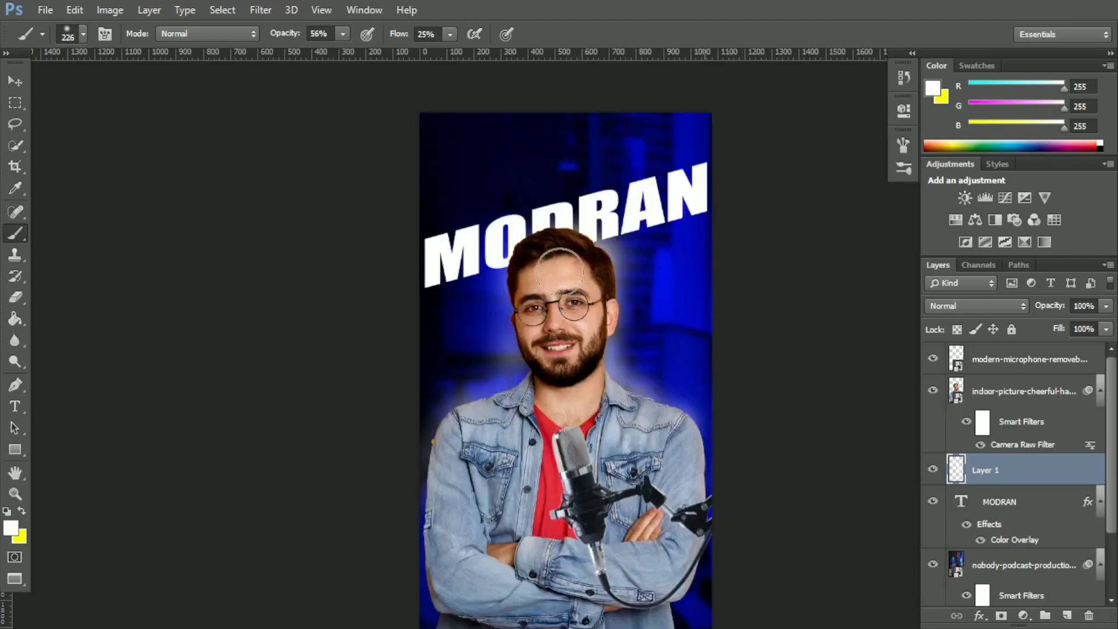
Set the foreground colour to blue 0012ff and deselect the glow layer with the Move tool active
click(11, 529)
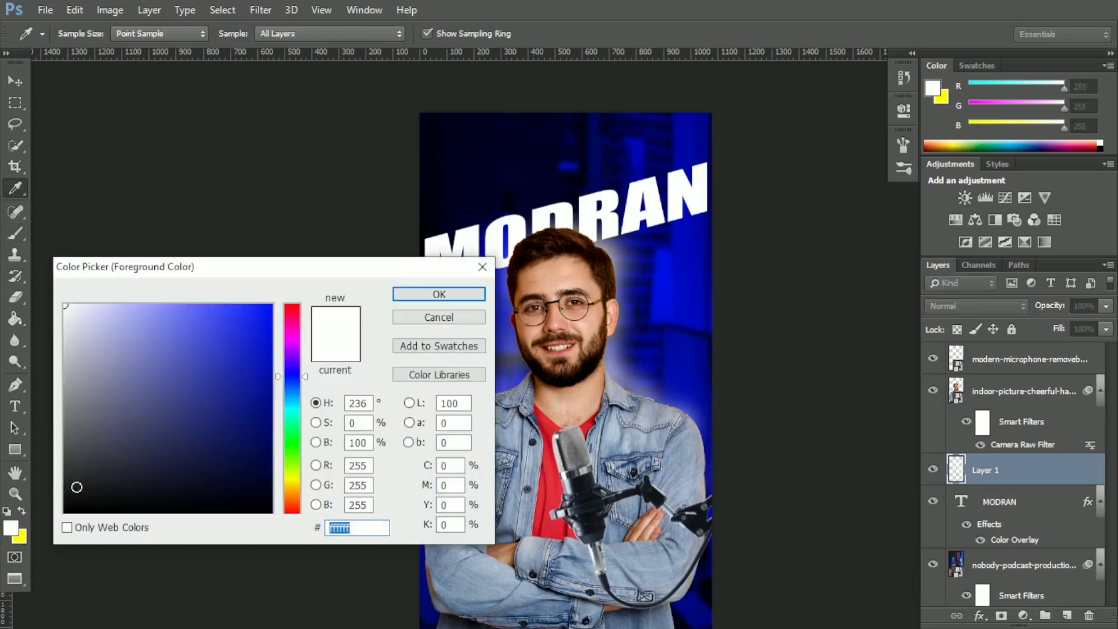
text(0012ff)
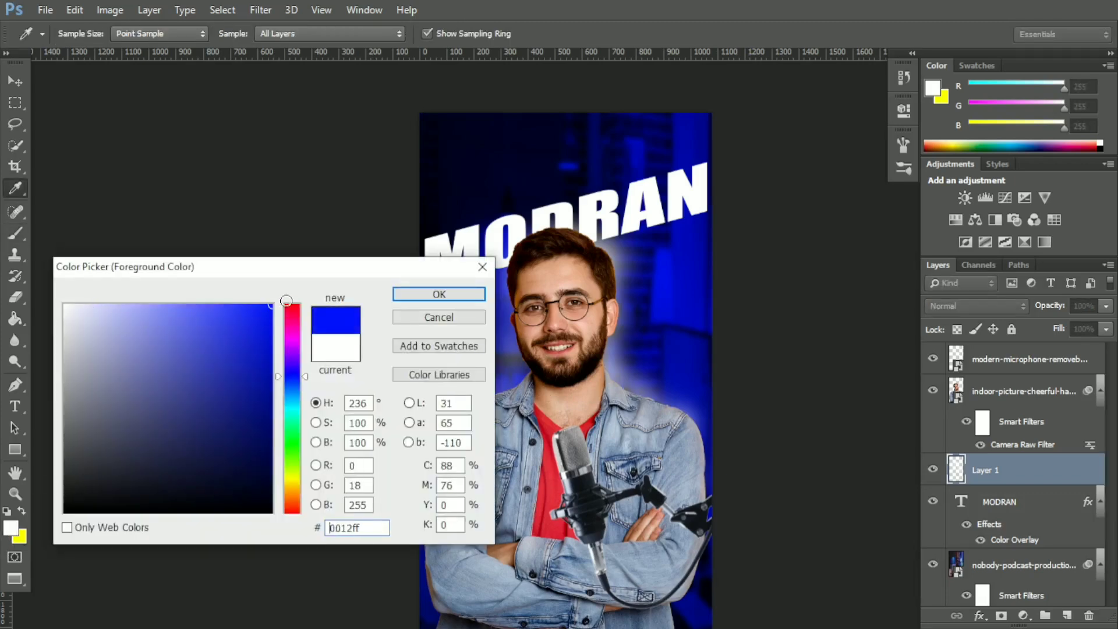
click(401, 294)
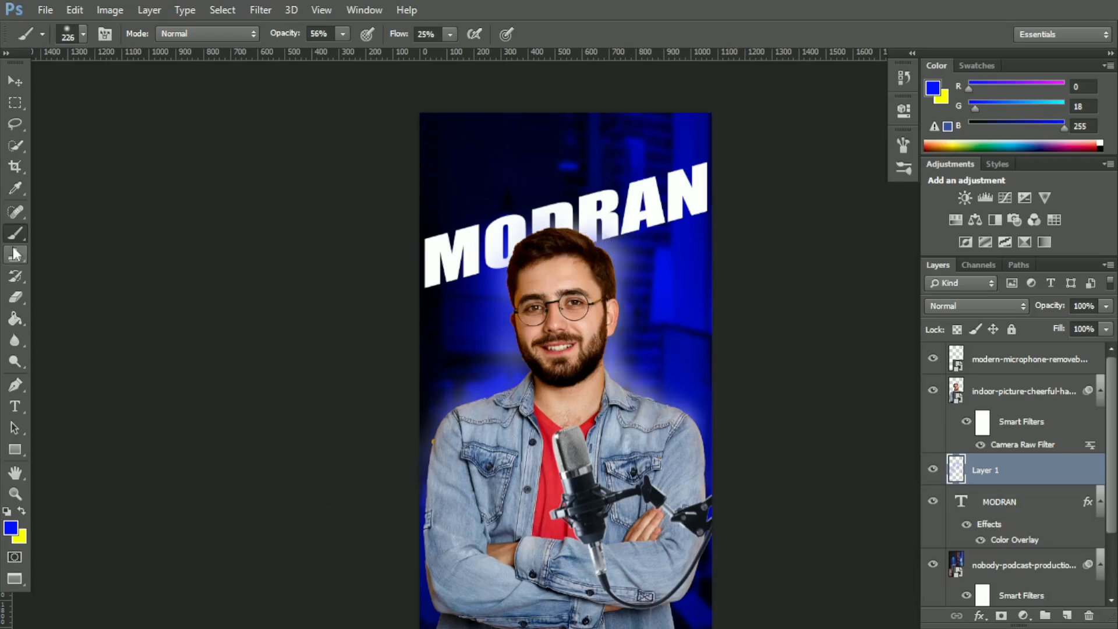
click(14, 81)
click(309, 204)
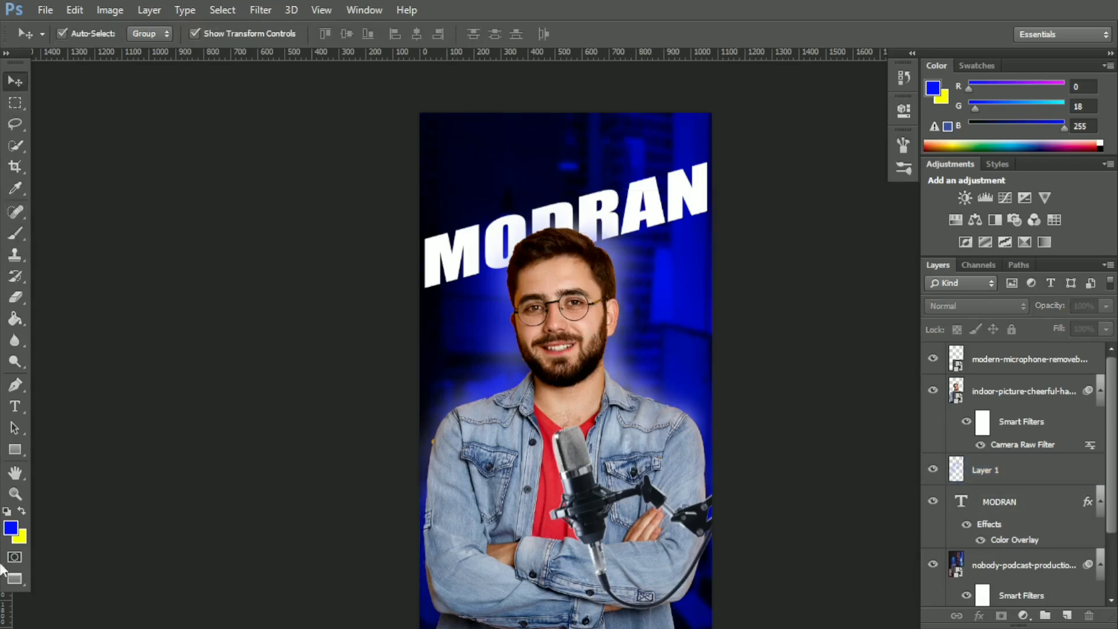
Preview the thumbnail full screen, restore the normal view and switch to Illustrator
click(14, 579)
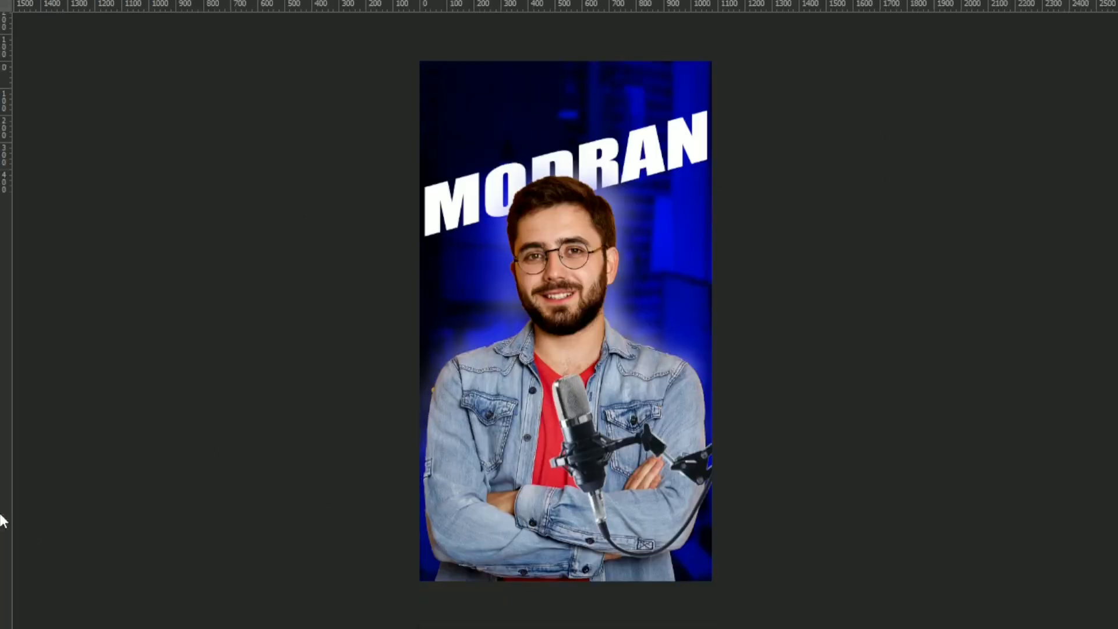
click(13, 526)
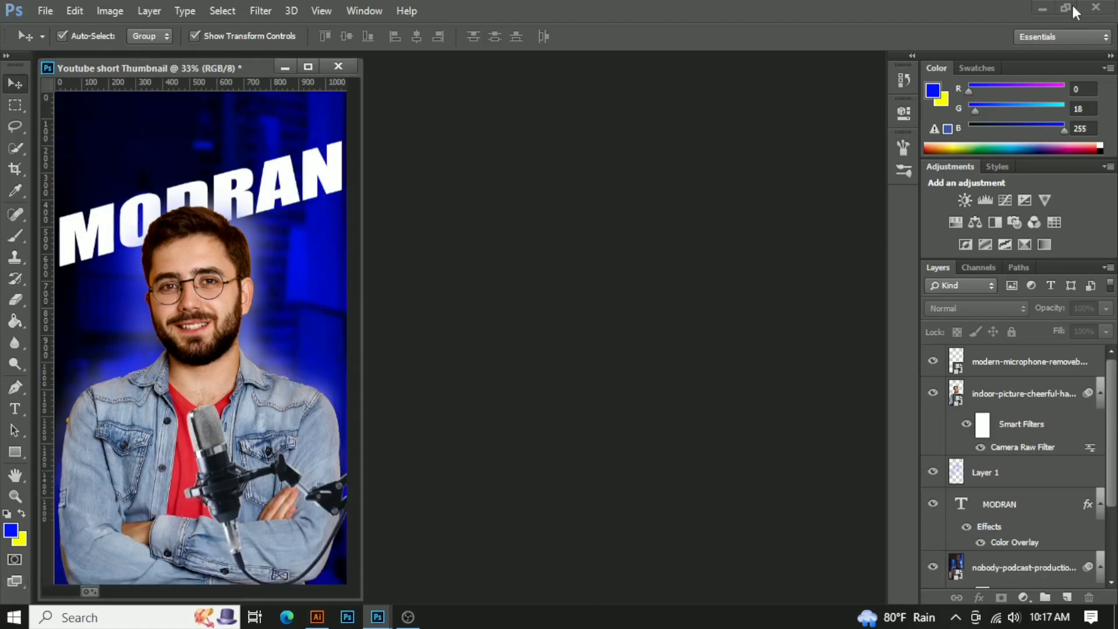
click(1074, 8)
click(910, 280)
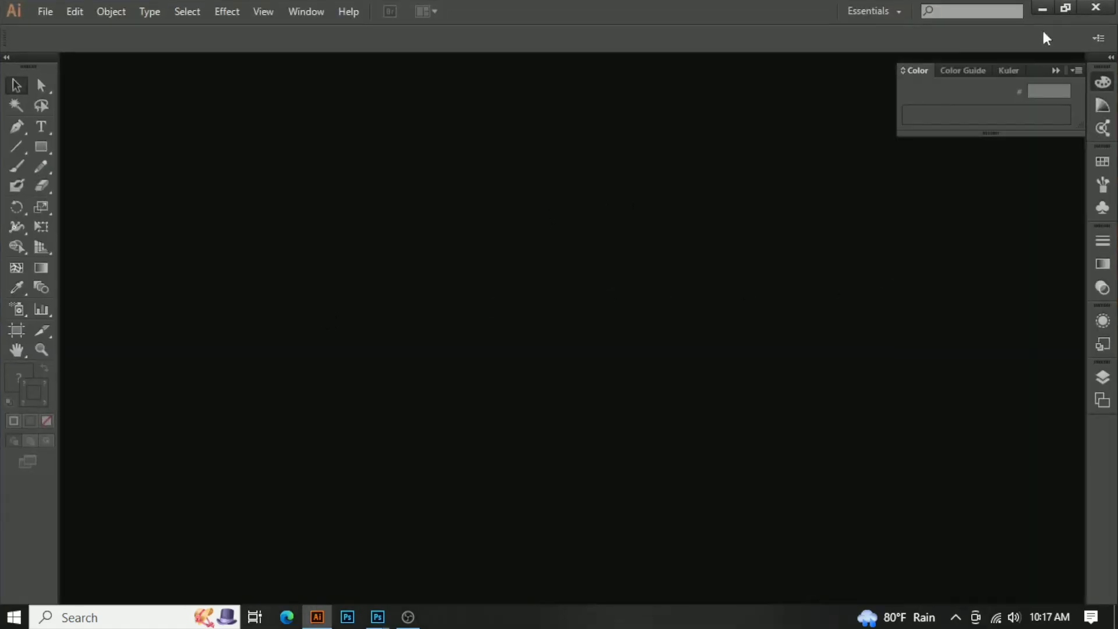
Create a new 12 × 16 in portrait document with RGB colour mode and 300 ppi raster effects
click(1057, 70)
click(48, 17)
click(69, 30)
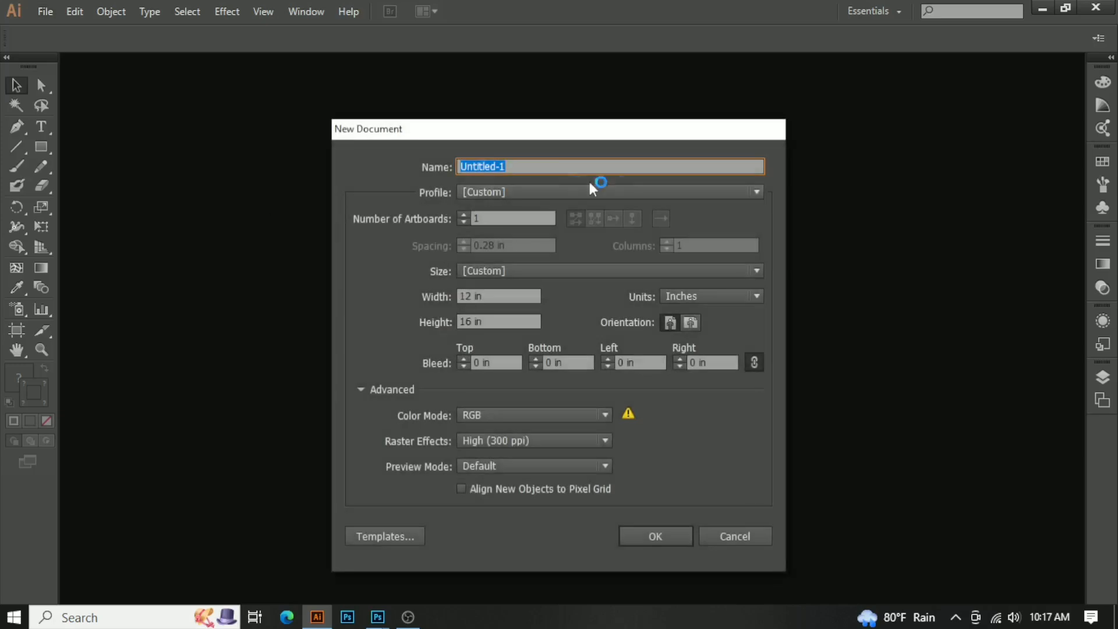
click(664, 533)
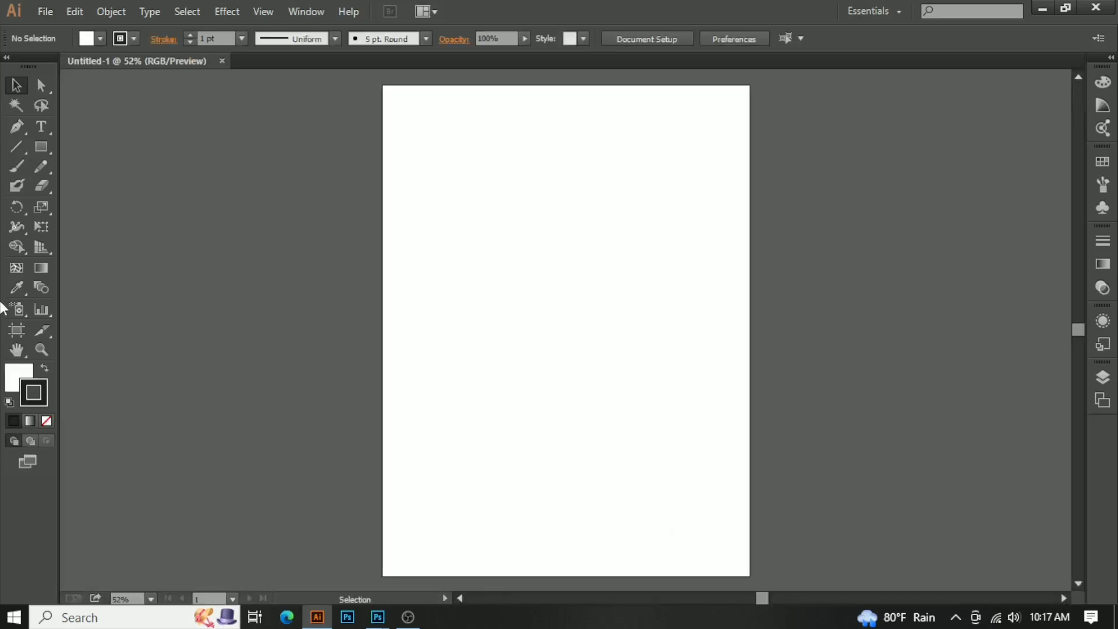
Add the text MODRAN in the upper part of the artboard at 24 pt
click(41, 126)
click(583, 39)
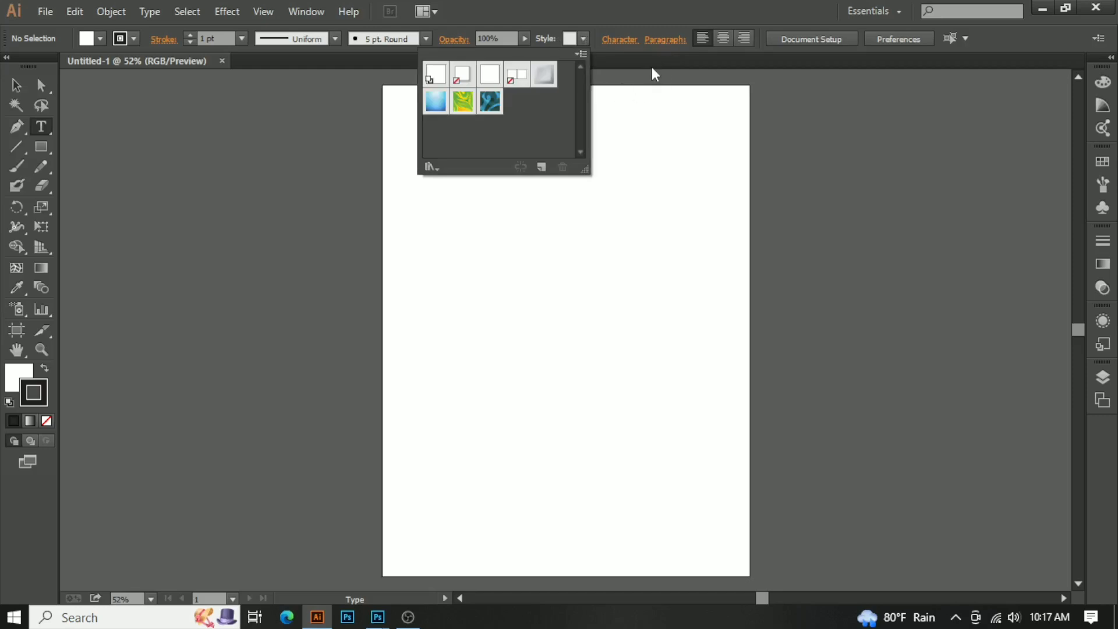
click(427, 40)
click(505, 220)
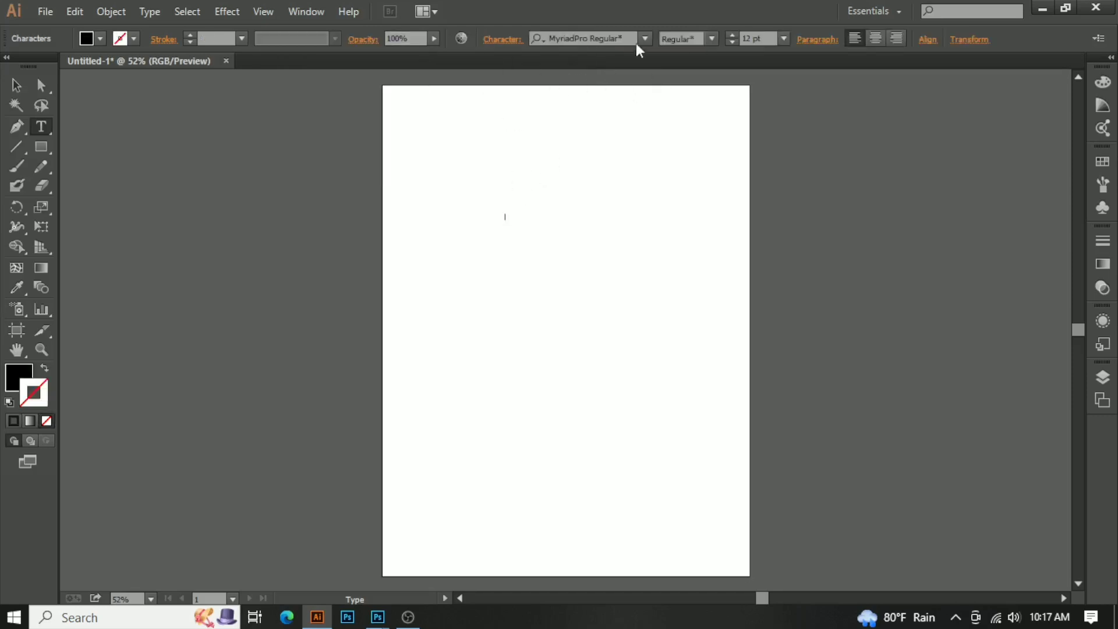
click(785, 38)
click(803, 261)
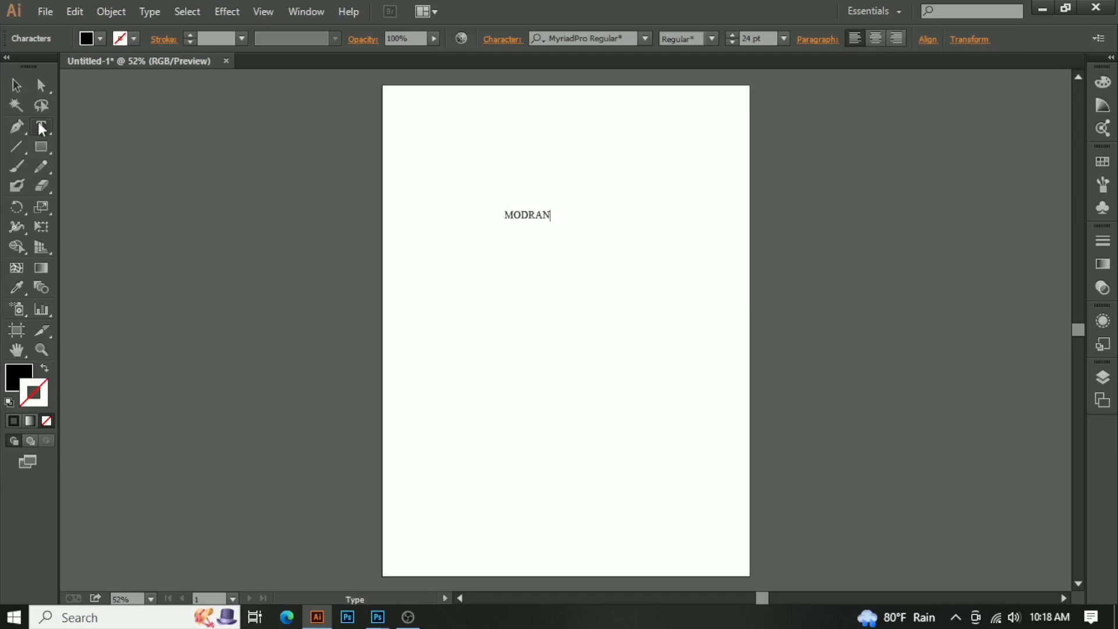
key(Escape)
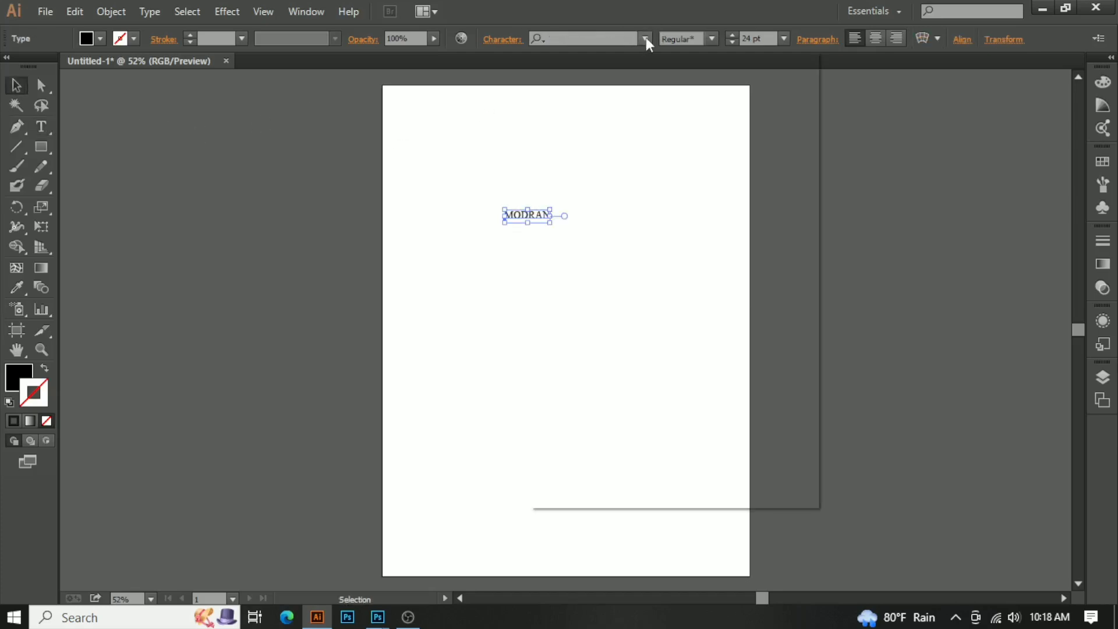
Change the font of the MODRAN text to Impact Regular
click(645, 39)
scroll(738, 119, up, 2)
click(694, 85)
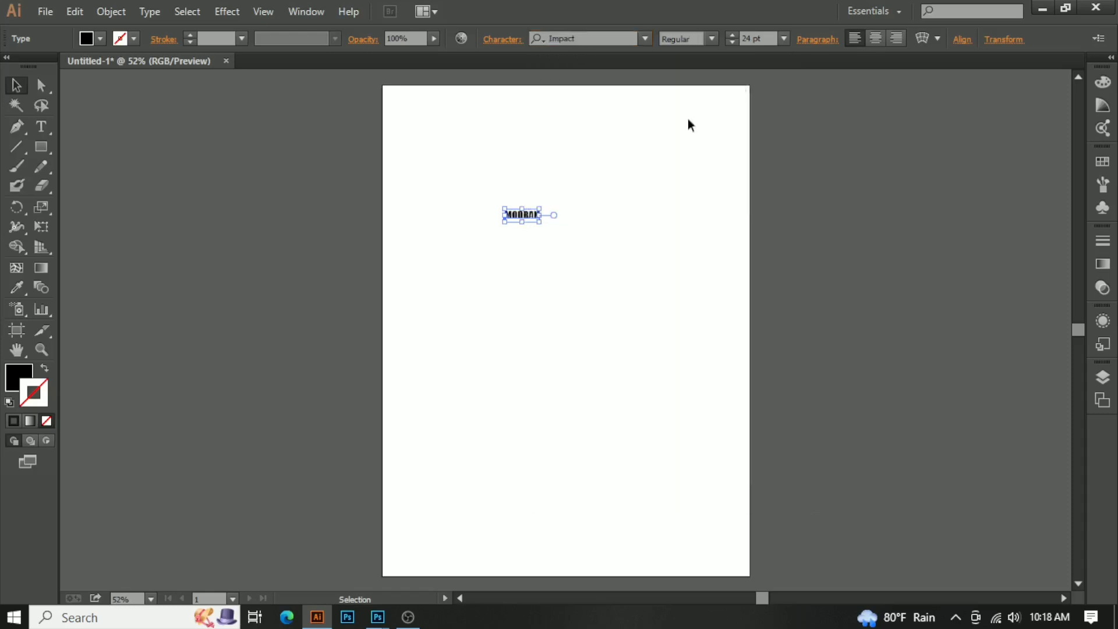
click(363, 245)
Enlarge the MODRAN text to about 125 pt, stretch it wider and centre it across the artboard's upper half
click(528, 219)
drag(542, 222, 680, 437)
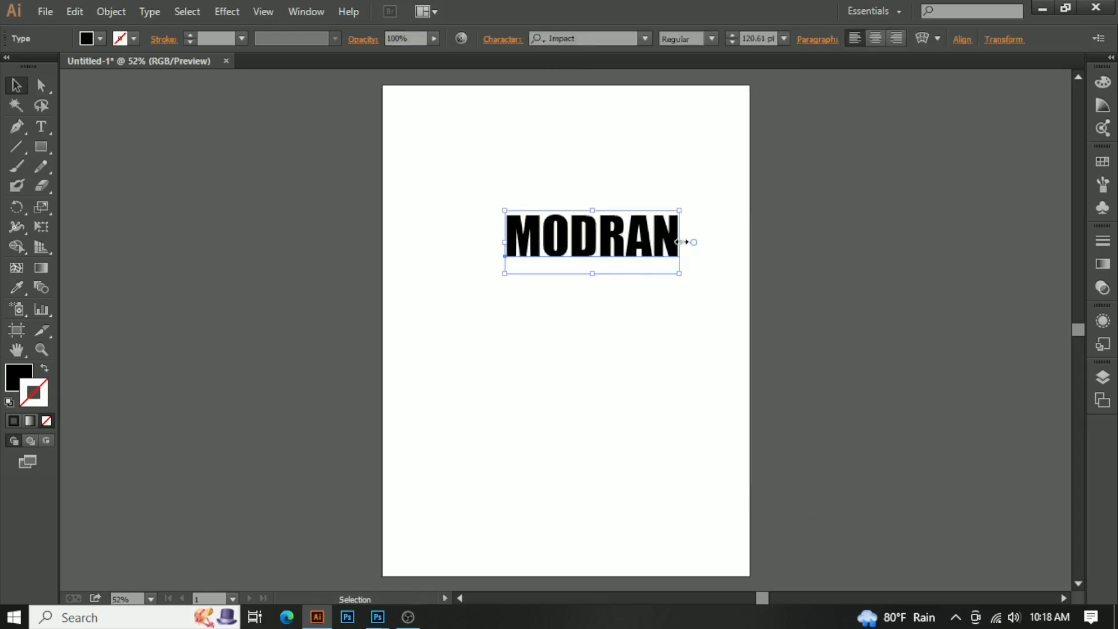
drag(681, 242, 740, 244)
drag(645, 238, 539, 244)
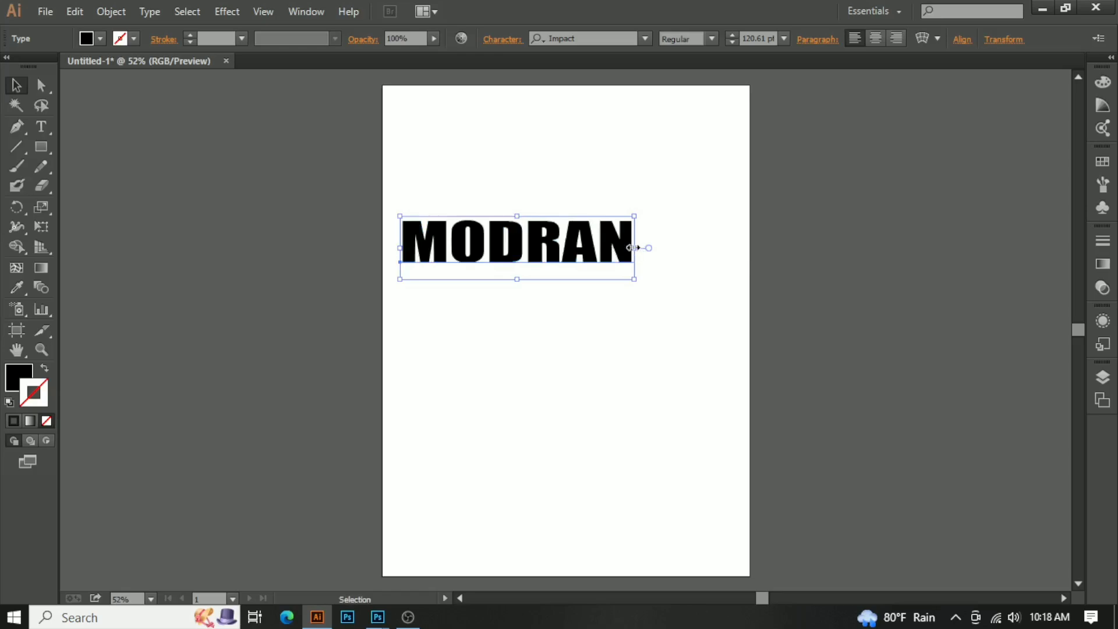
drag(633, 247, 671, 282)
drag(581, 245, 618, 263)
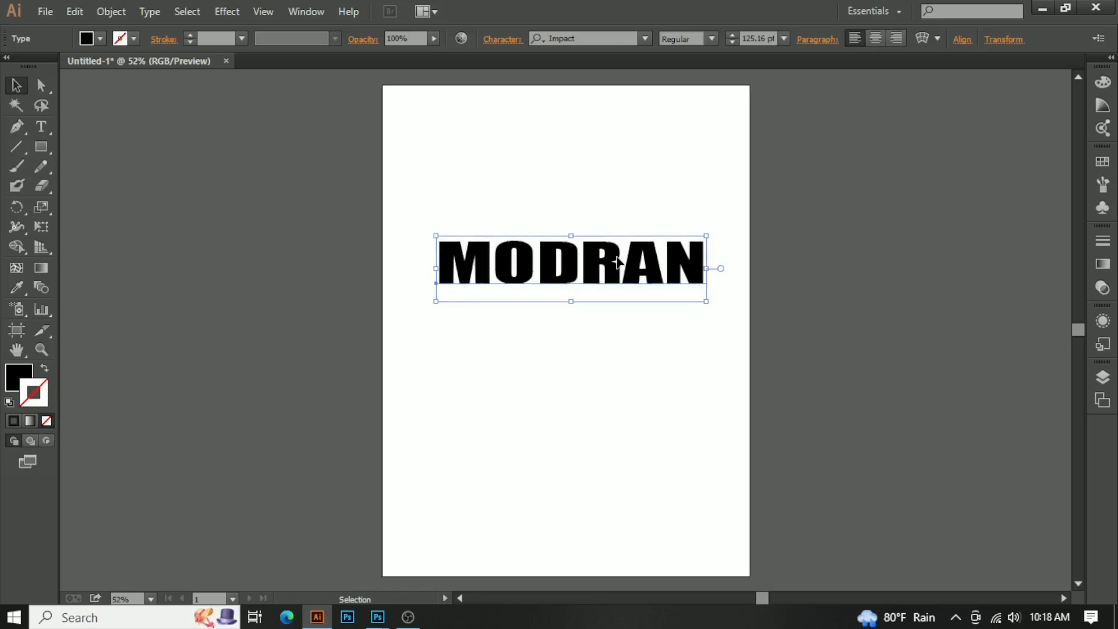
Swap the MODRAN text's fill and stroke to leave only an outline, and set the stroke weight to 4 pt
click(32, 395)
click(45, 368)
click(241, 39)
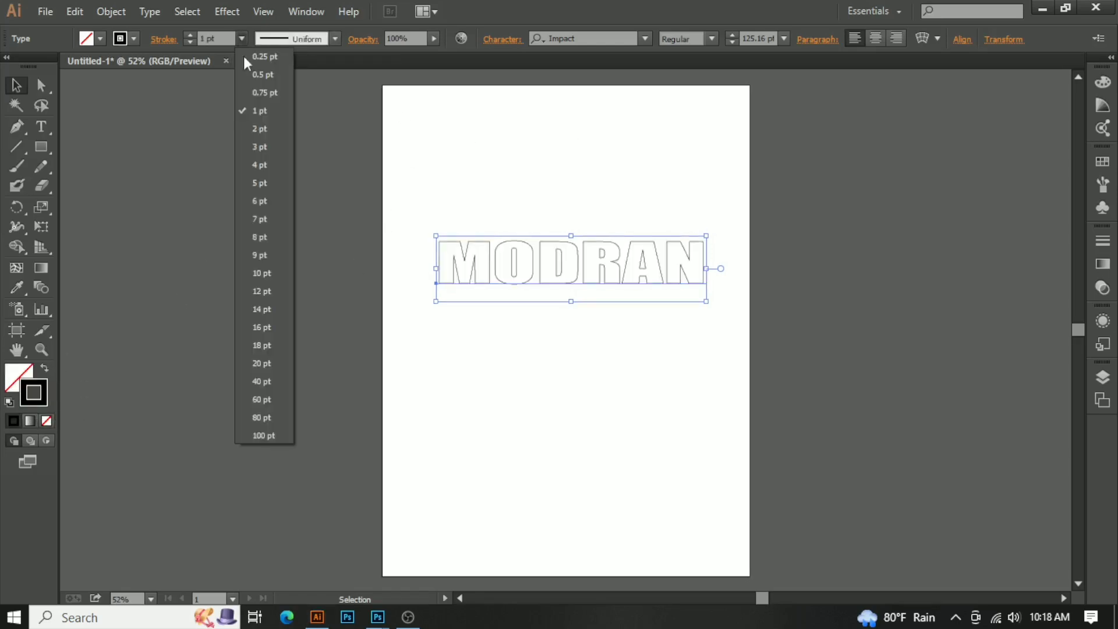
click(267, 163)
click(191, 181)
click(121, 39)
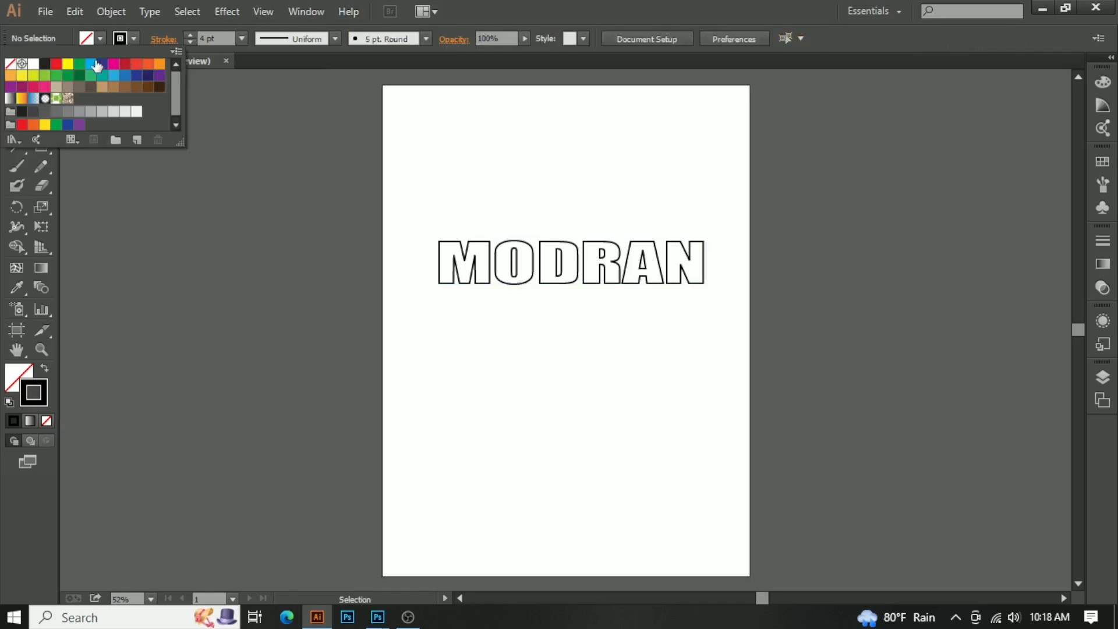
click(33, 64)
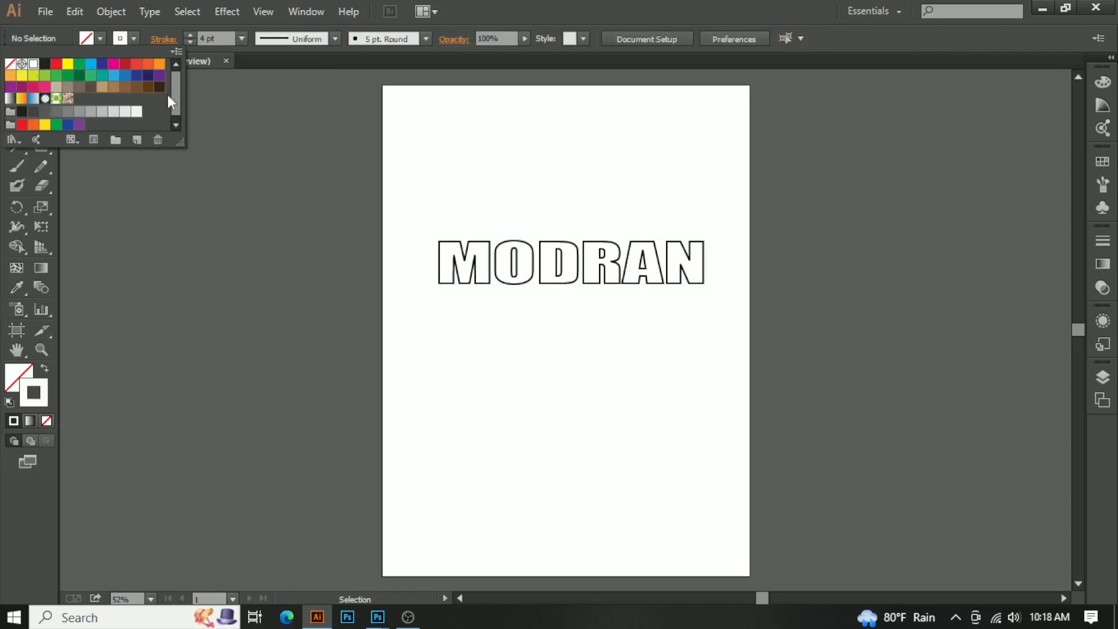
double_click(33, 65)
click(555, 413)
Set the stroke colour of the MODRAN outline text to white
click(540, 256)
click(120, 39)
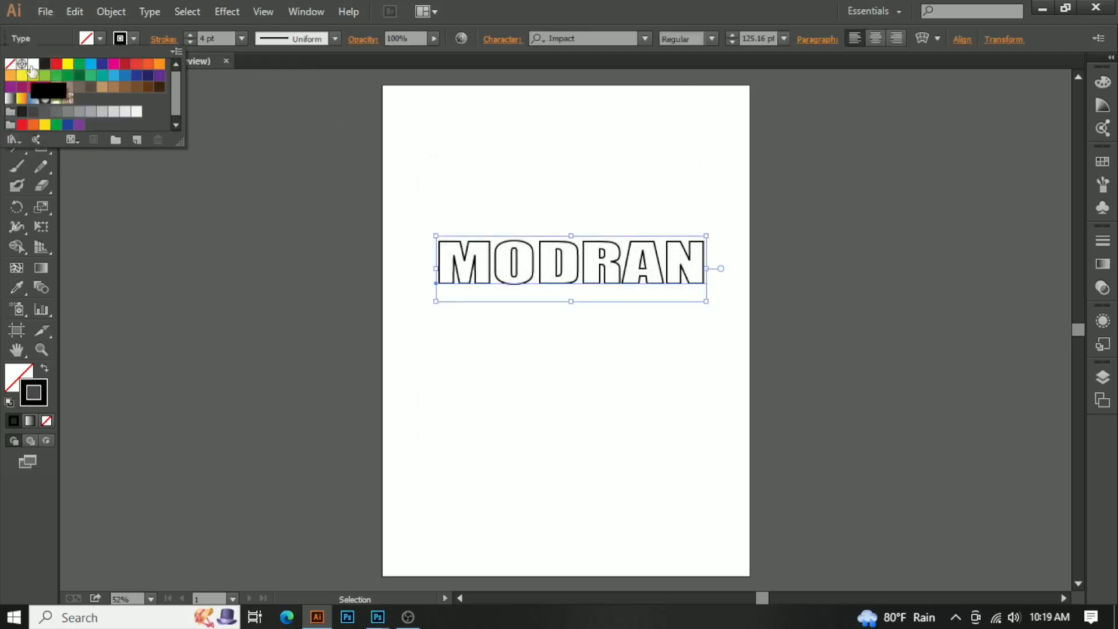
click(33, 65)
Start exporting the artwork under the file name modrn in PNG format, using artboards
click(42, 11)
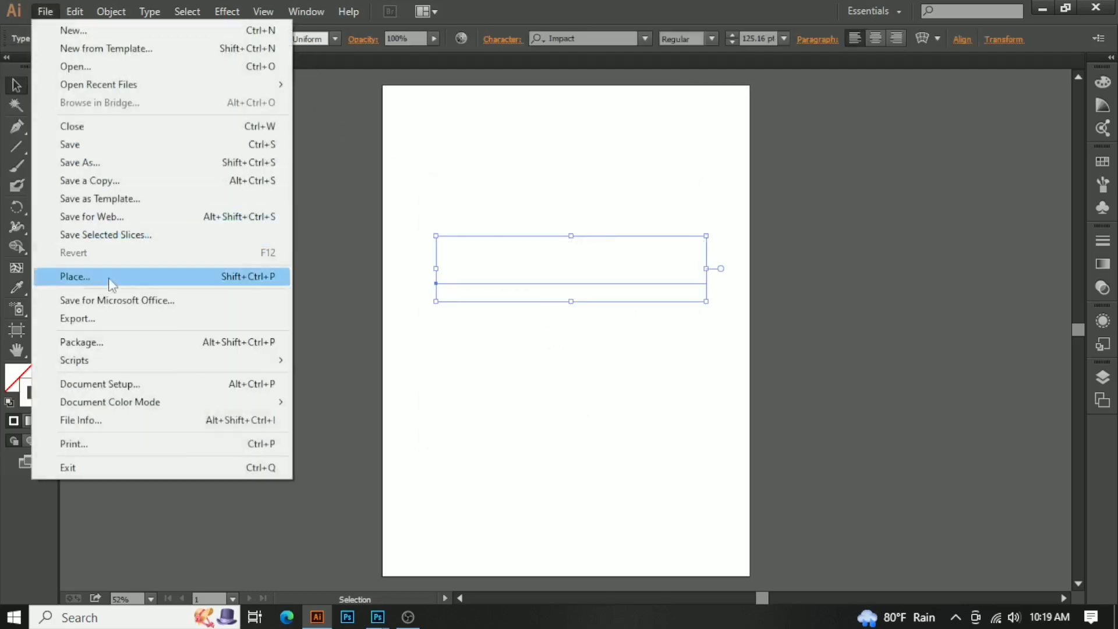
click(116, 318)
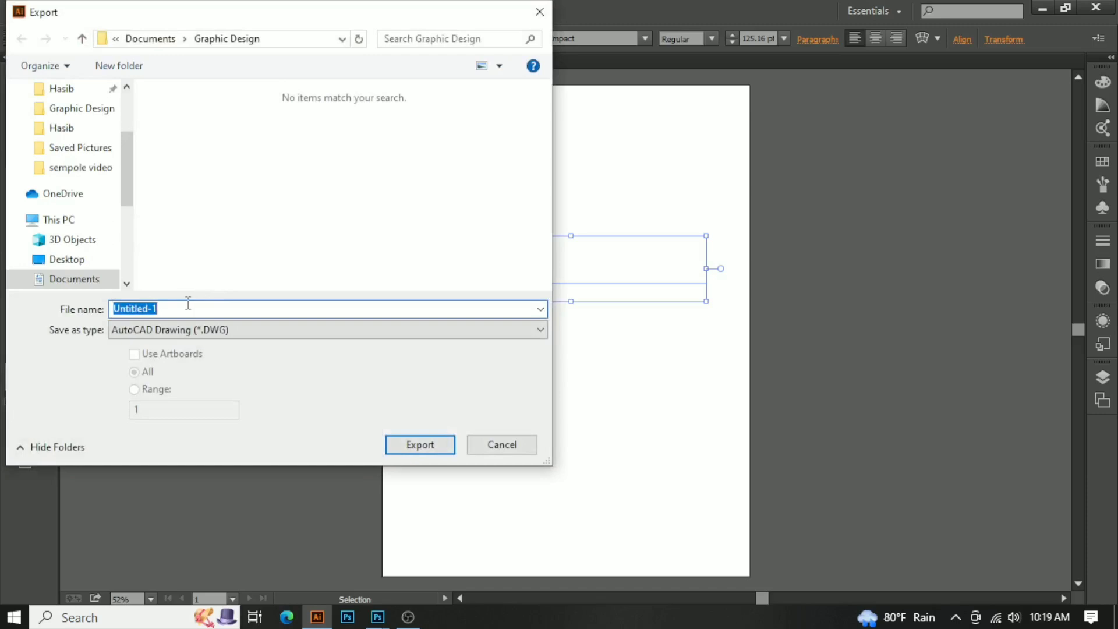
text(mor)
text(mo)
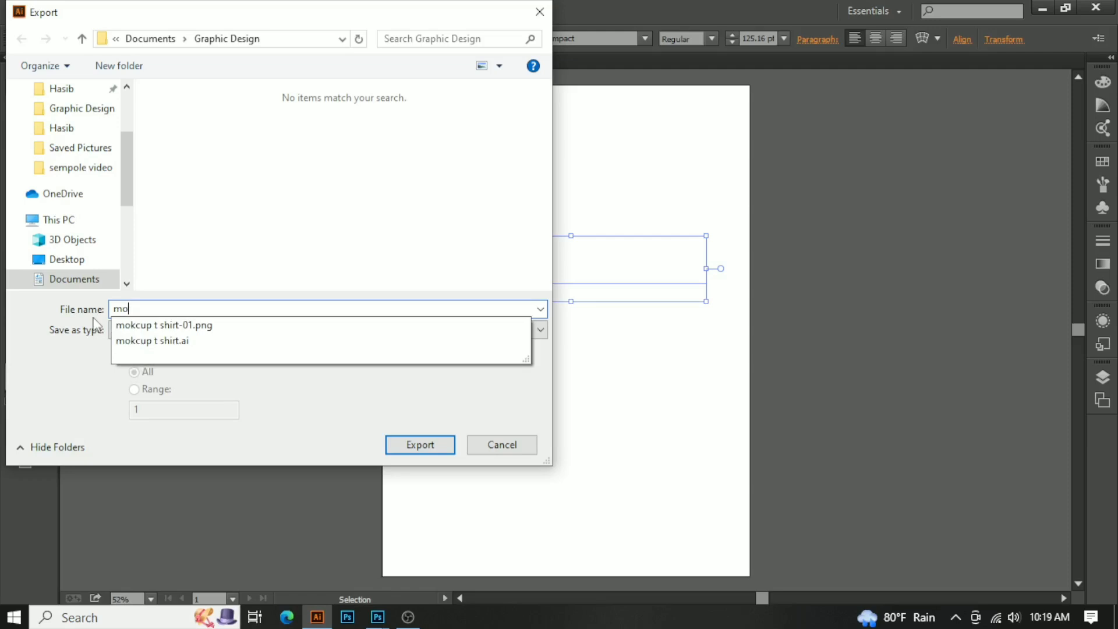
text(drn)
click(188, 336)
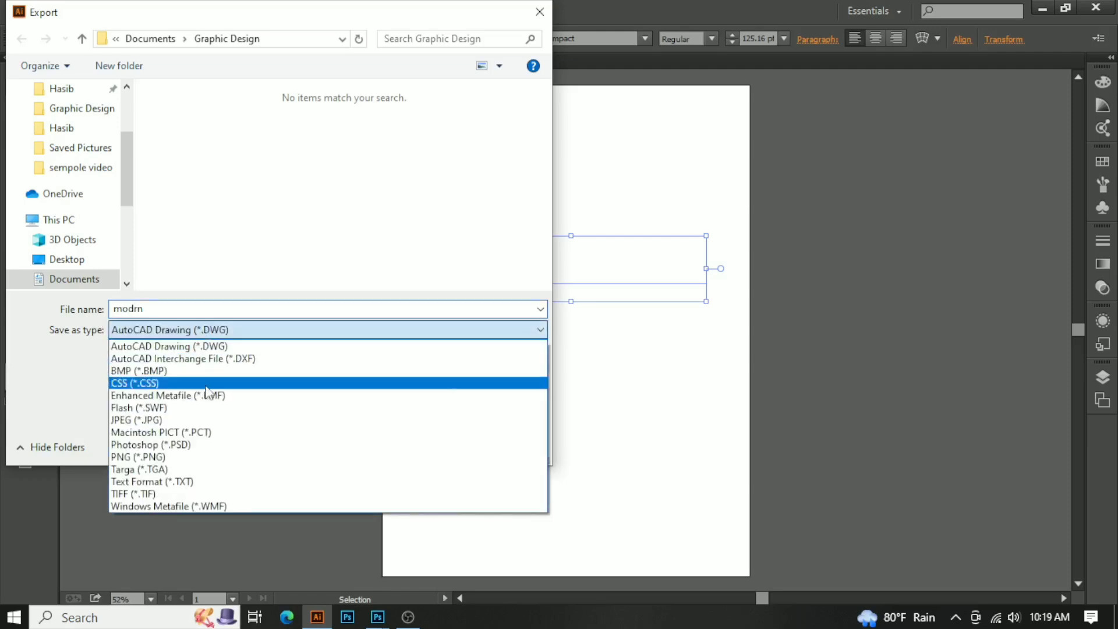
click(204, 457)
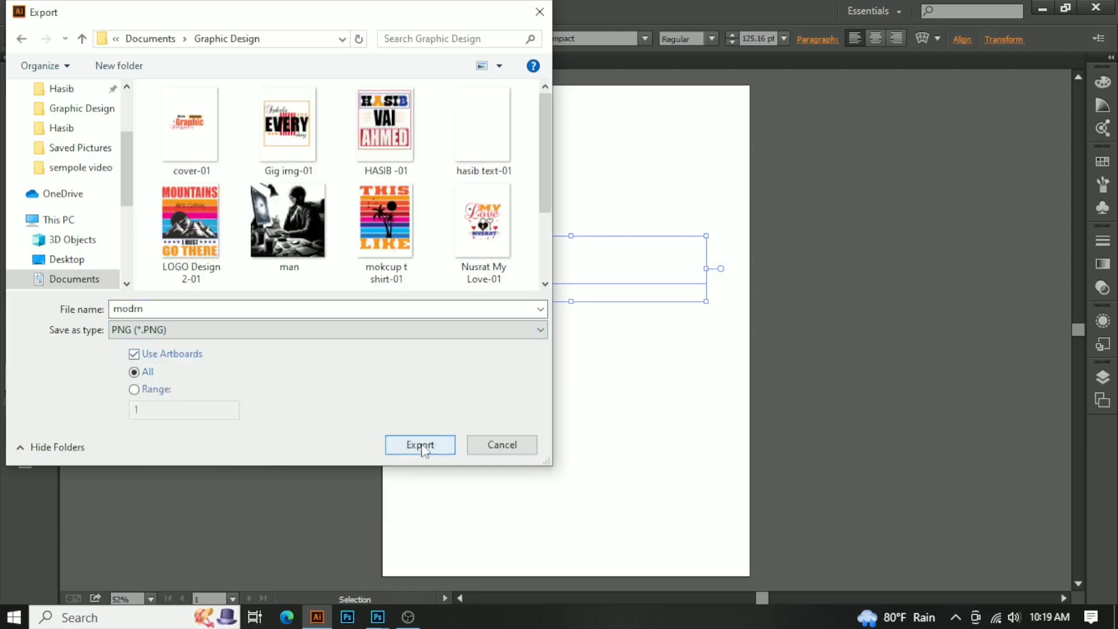
Save the PNG into the Saved Pictures folder at High (300 ppi) resolution with a transparent background
scroll(56, 173, up, 1)
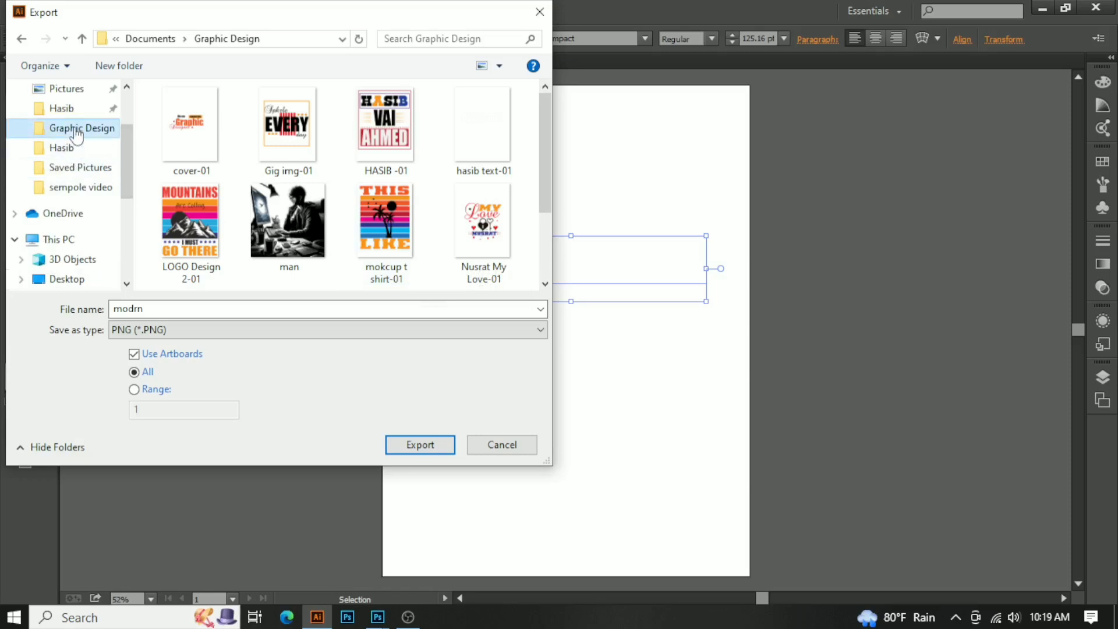
click(71, 91)
click(493, 128)
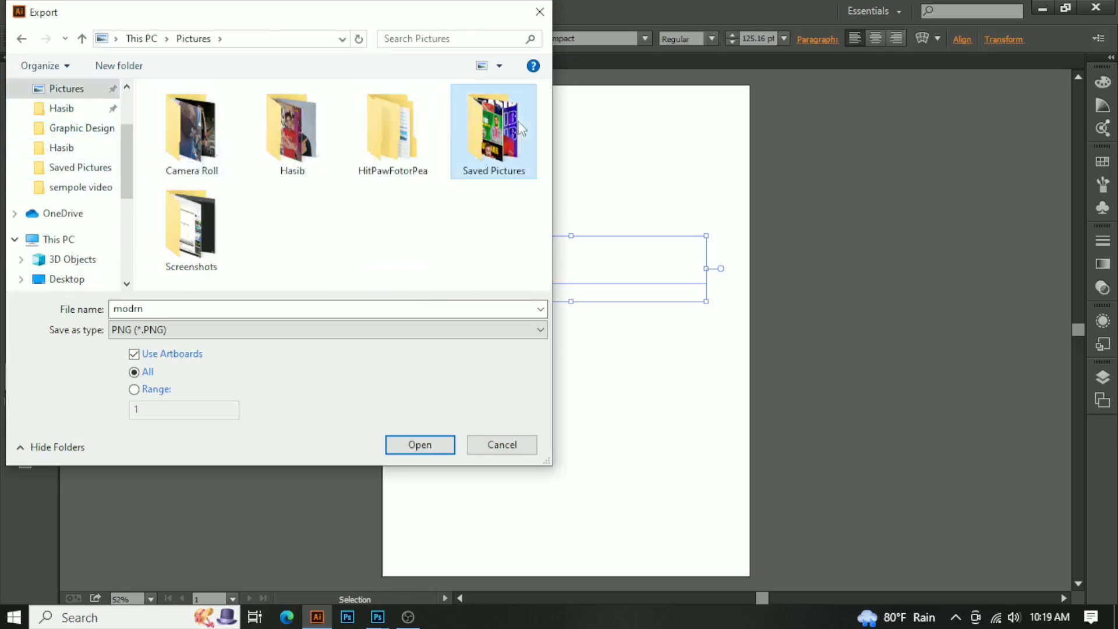
click(443, 444)
click(420, 444)
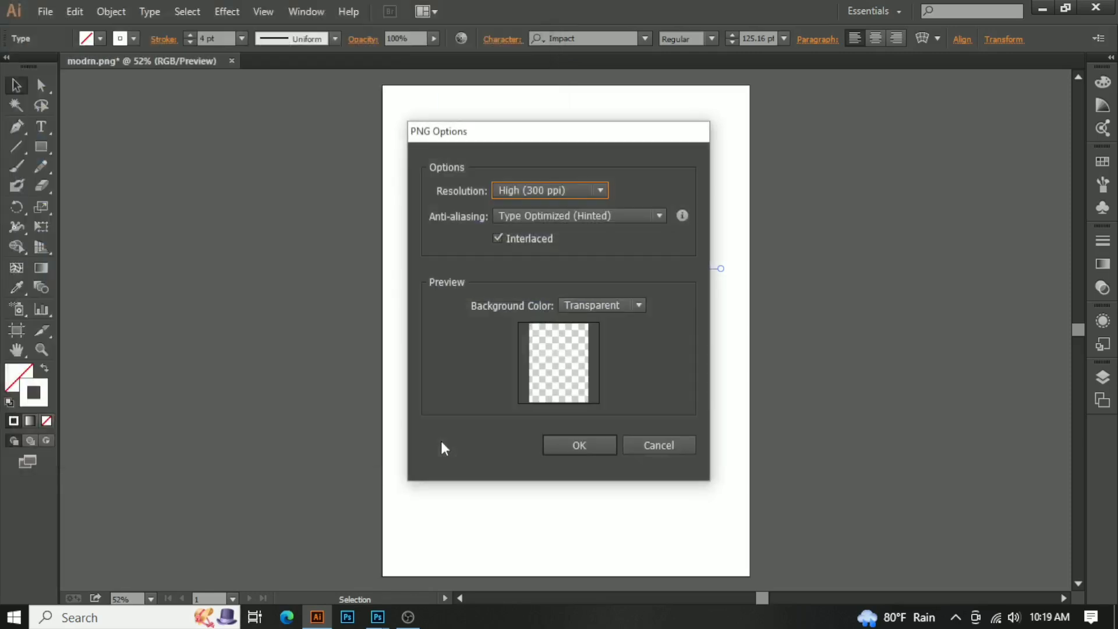
click(579, 445)
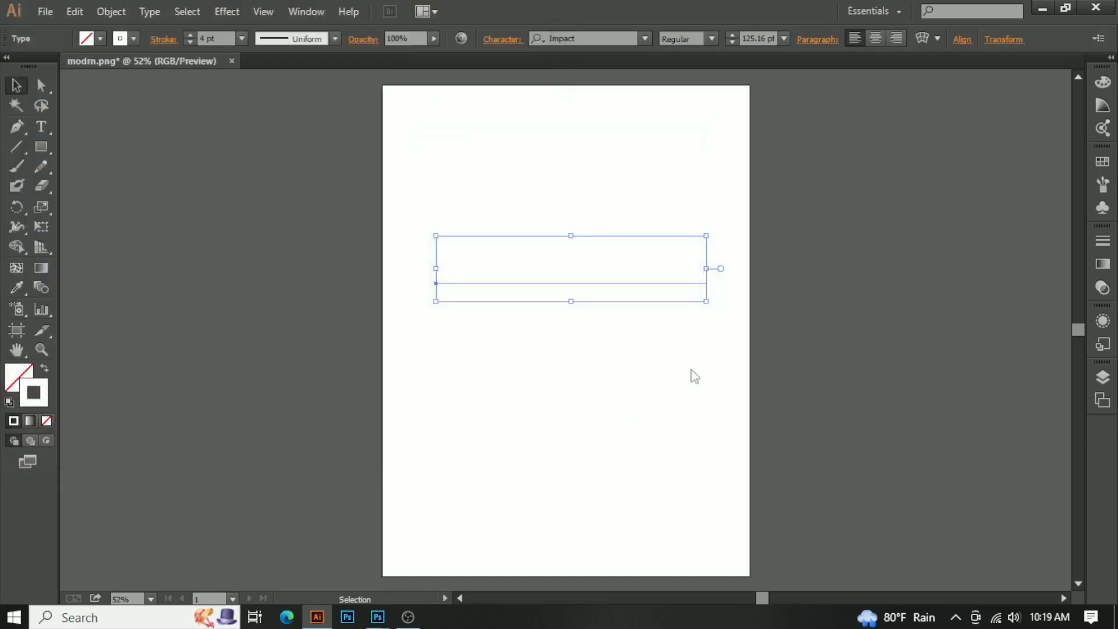
Switch to Photoshop and show the Youtube short Thumbnail document in full screen mode with the menu bar
click(1066, 8)
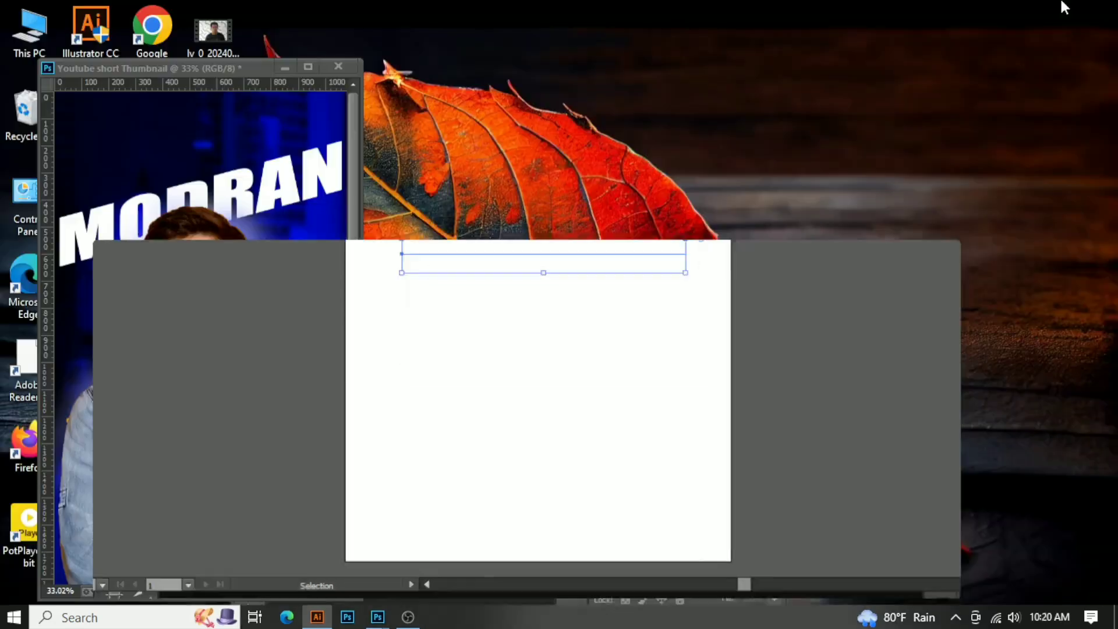
click(945, 279)
click(616, 329)
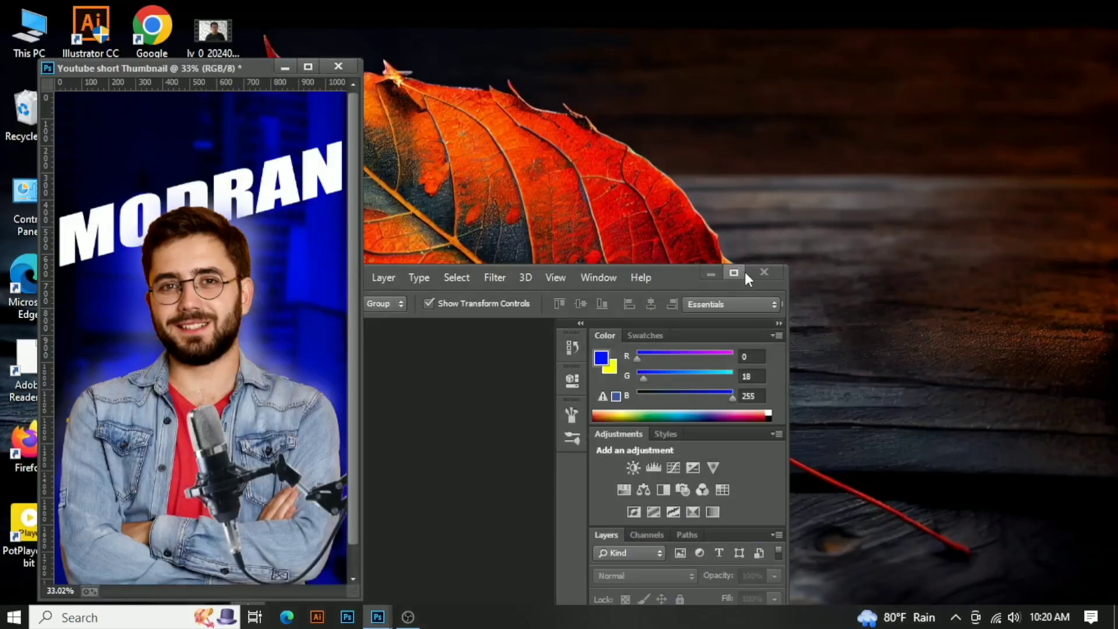
click(741, 273)
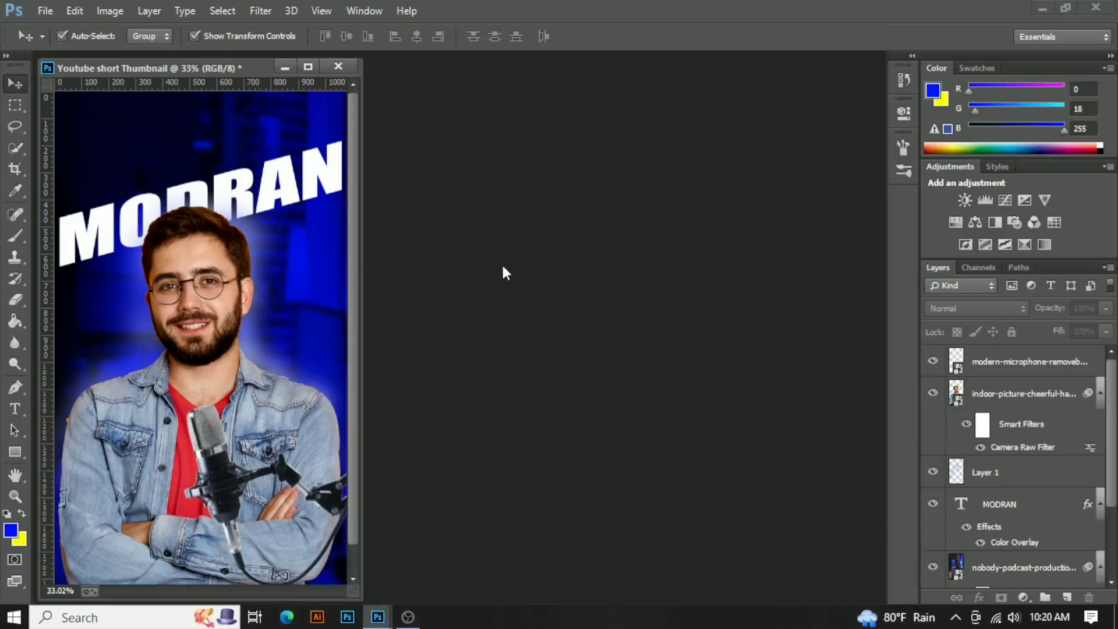
click(14, 580)
Place the modrn-01 image from the Saved Pictures folder as an embedded file in the thumbnail
click(45, 11)
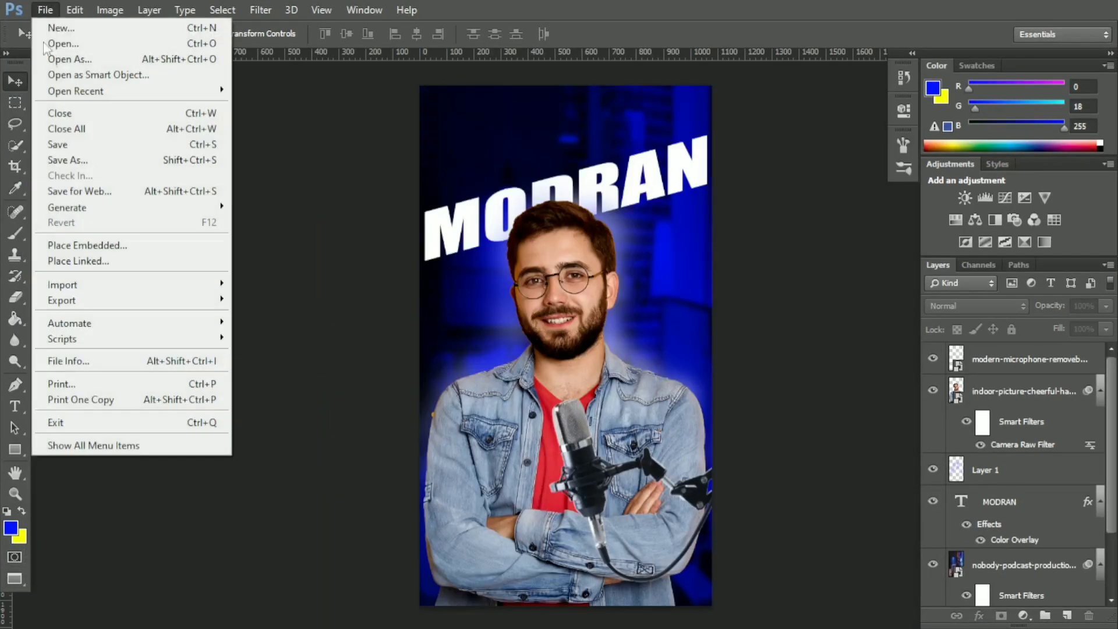
click(87, 245)
click(69, 89)
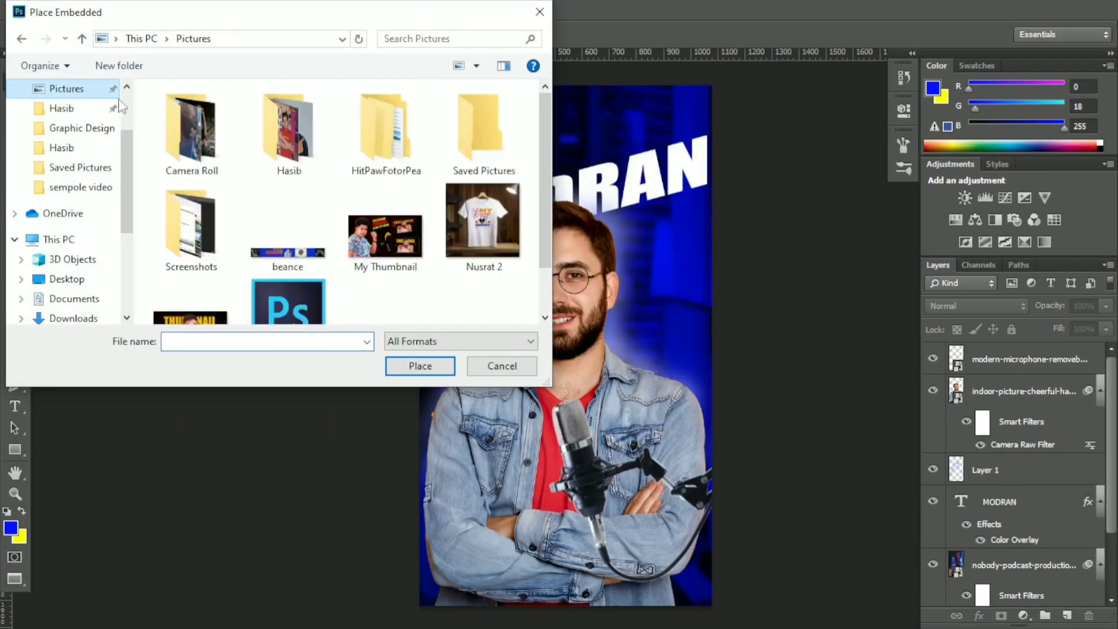
double_click(464, 168)
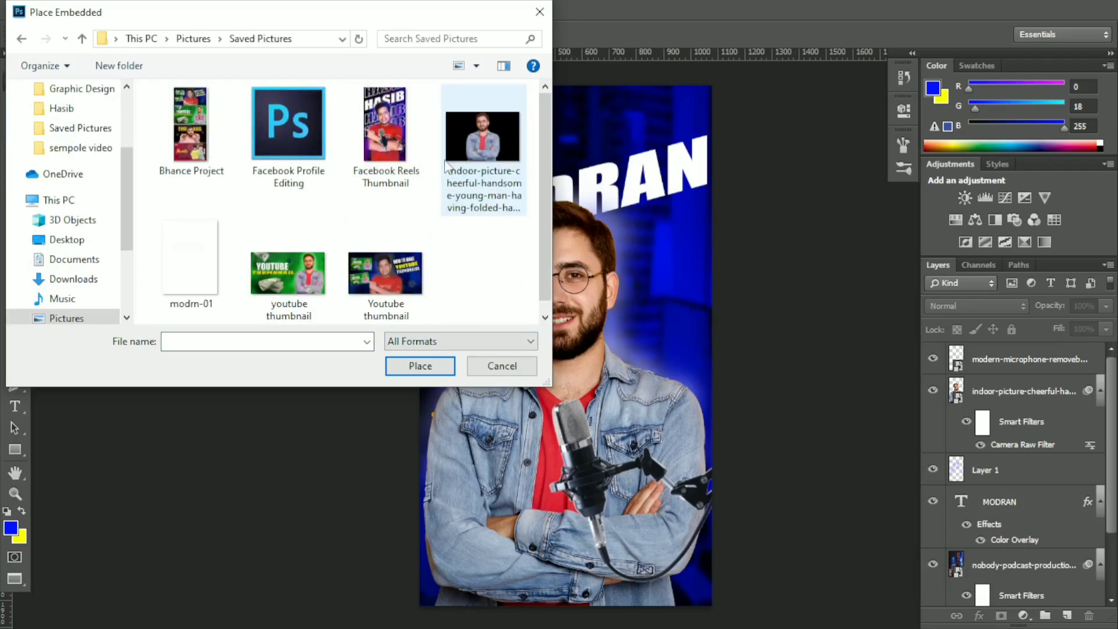
click(190, 256)
click(410, 366)
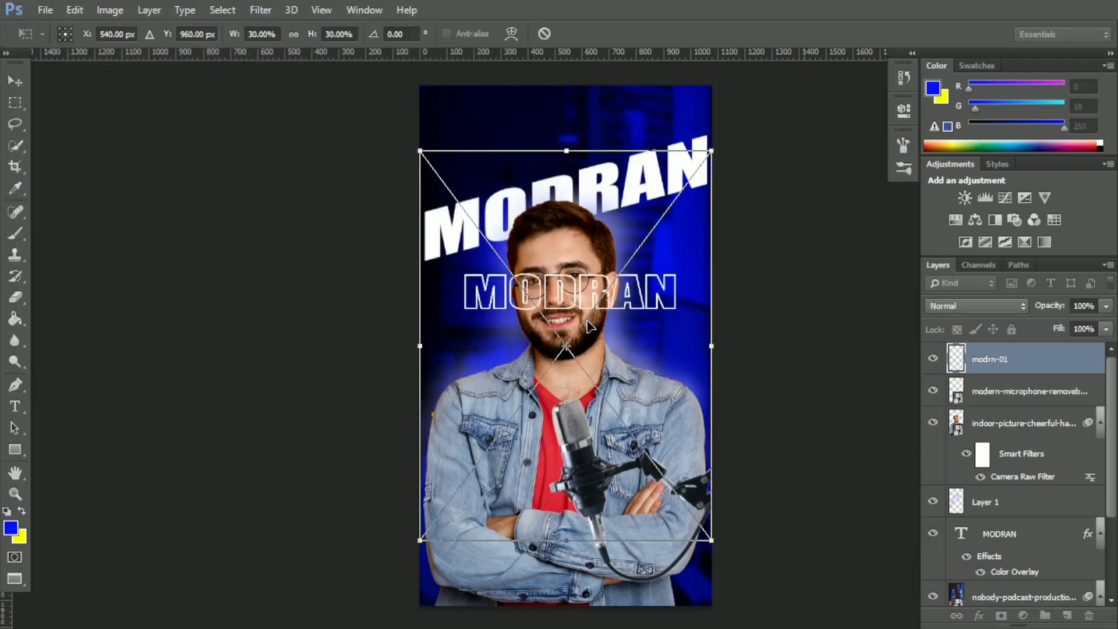
Enlarge the placed outline text to about 40% width and 45% height, positioning it across the canvas below the solid title
drag(714, 541, 741, 571)
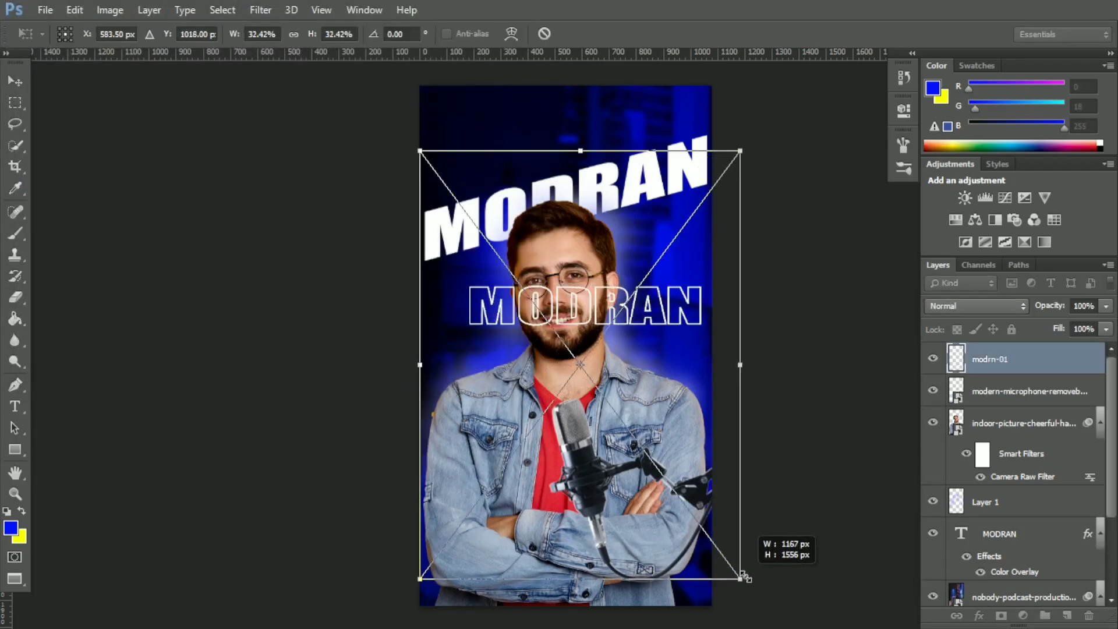
drag(628, 376, 592, 326)
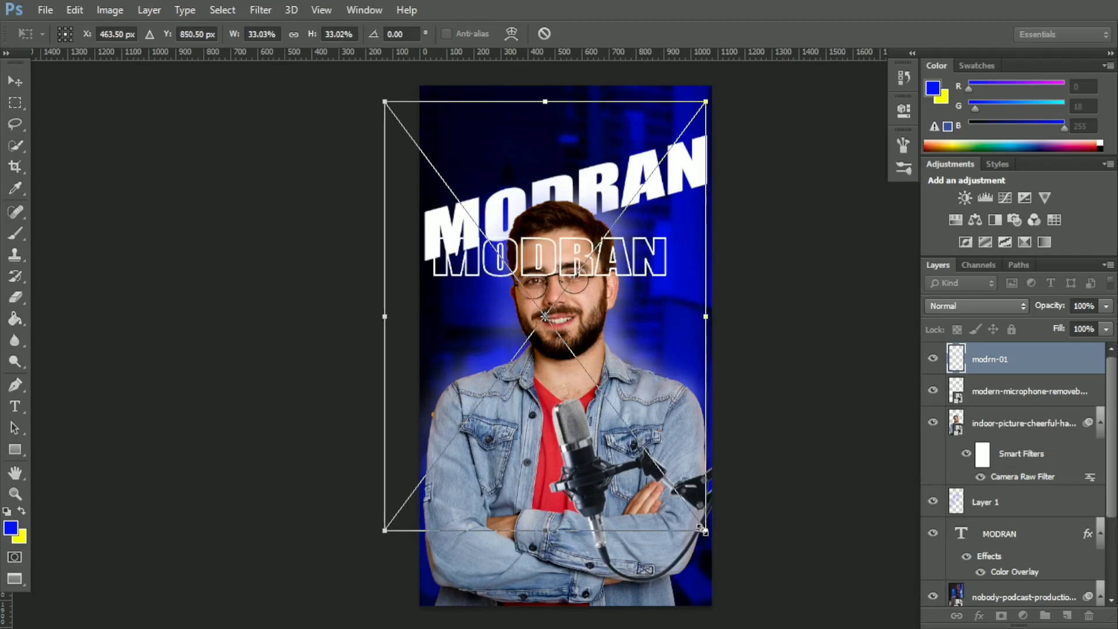
drag(704, 530, 618, 493)
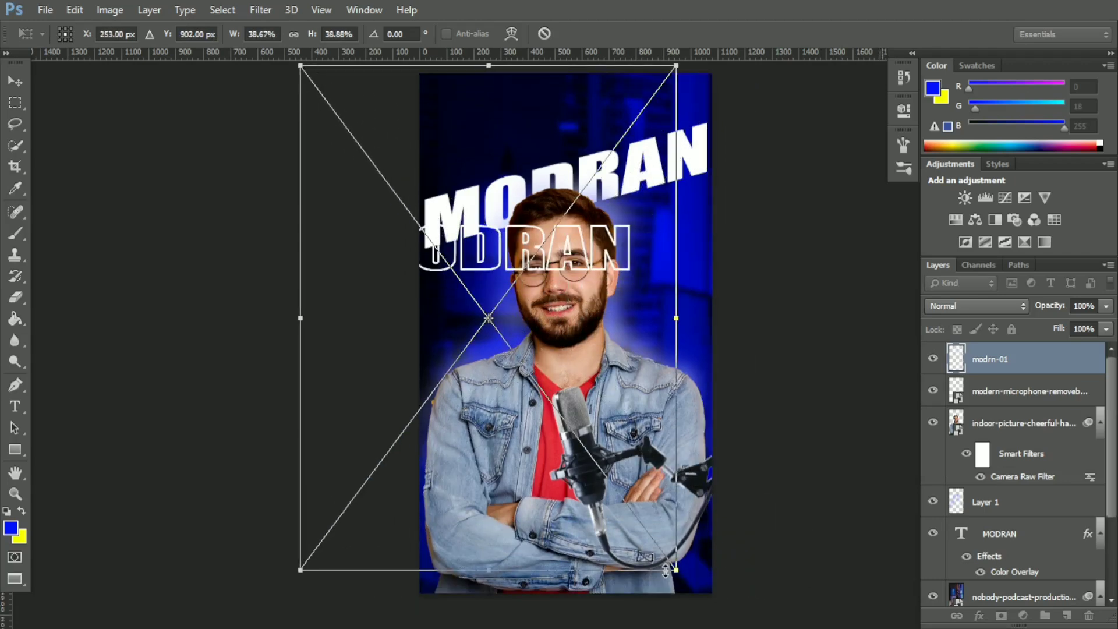
drag(676, 571, 687, 583)
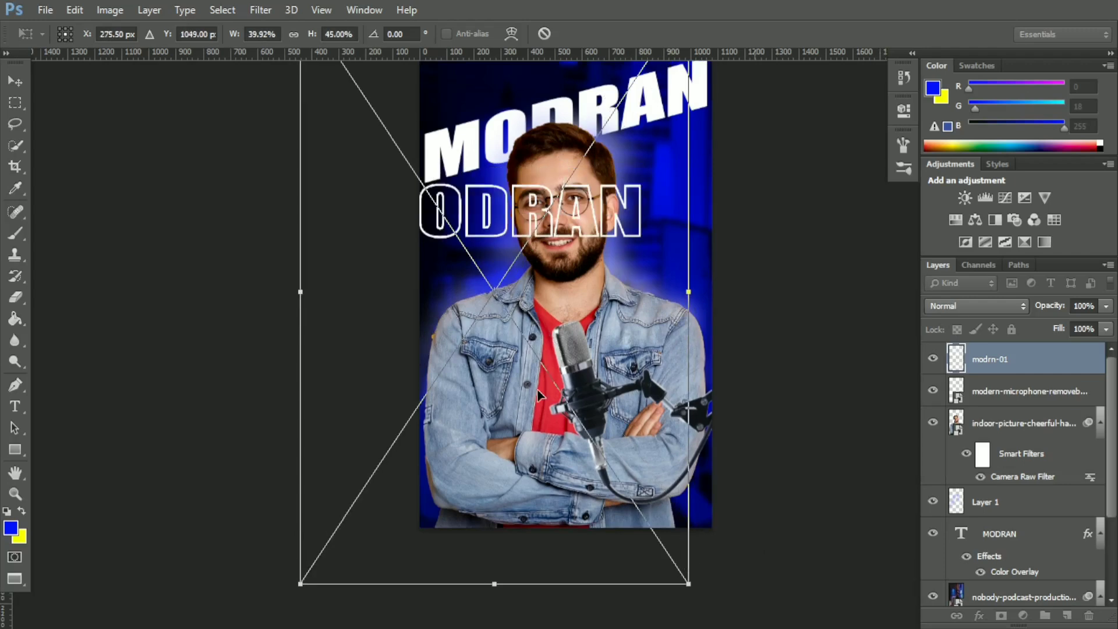
drag(539, 392, 612, 400)
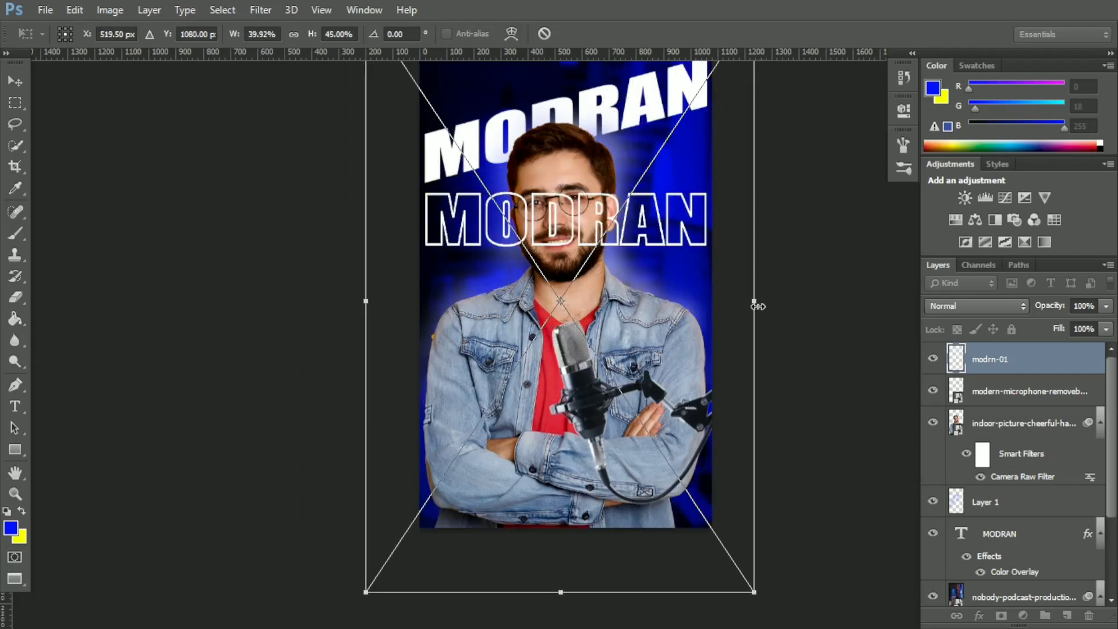
Skew the outline text upward to the right to match the solid MODRAN title's slant, and apply the placement
drag(765, 309, 768, 255)
click(15, 81)
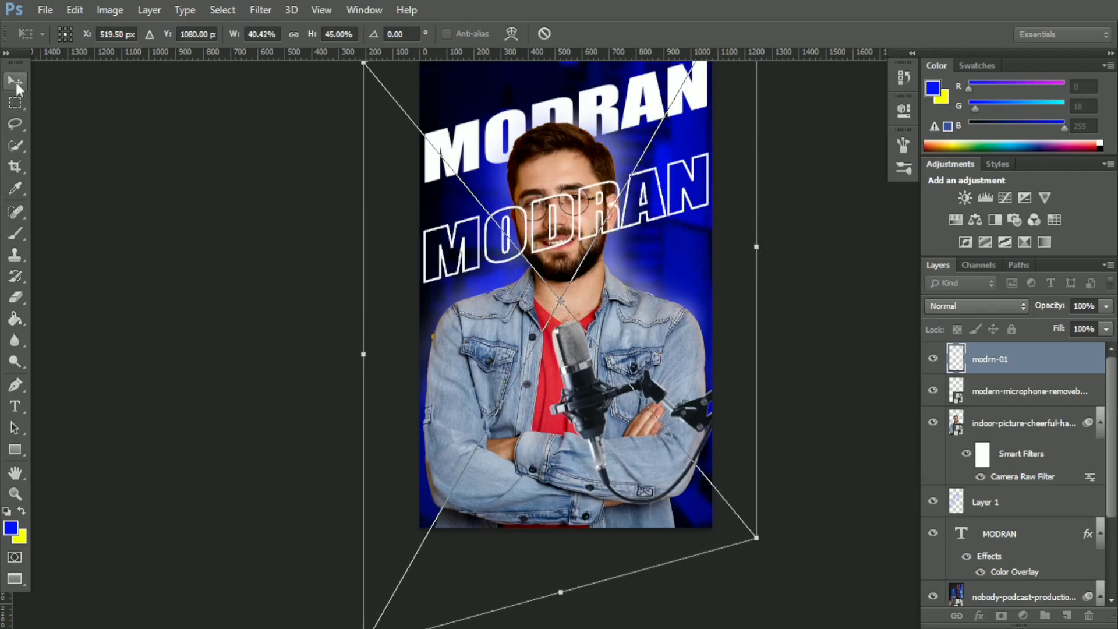
click(472, 247)
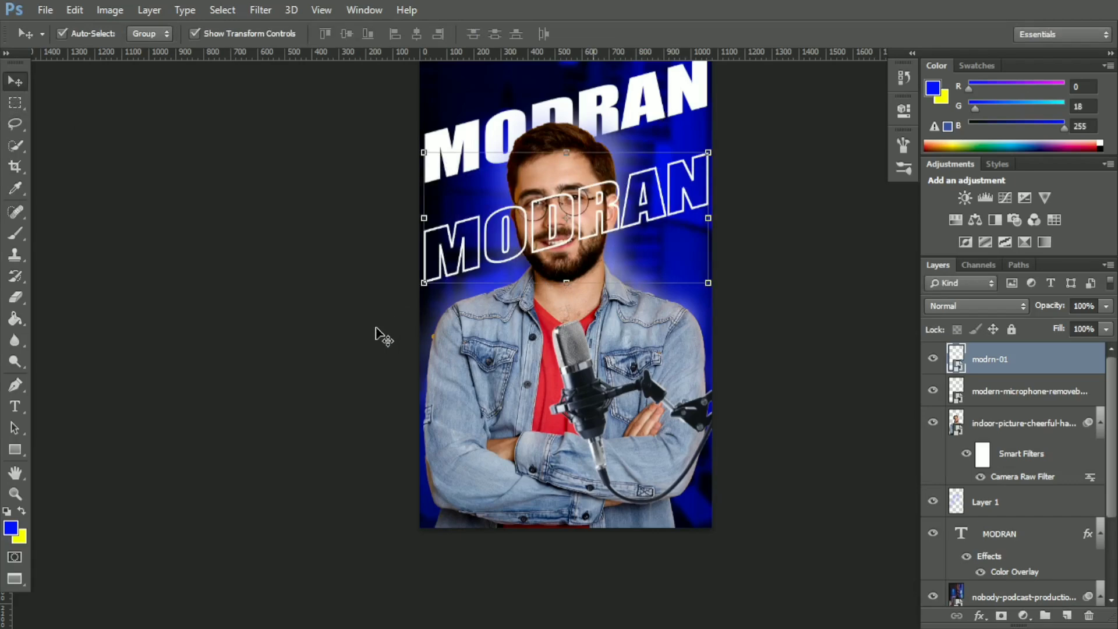
Move the modrn-01 layer beneath the man's layer and shift the outline text up about 84 px, close under the solid title
drag(1032, 351, 1035, 465)
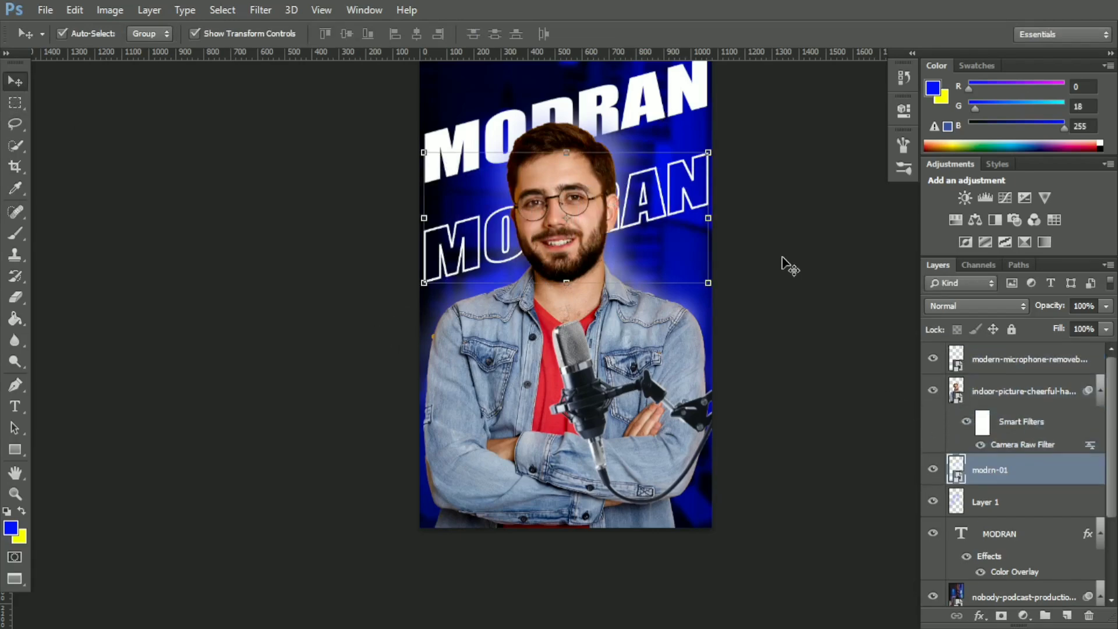
key(shift+Up)
key(shift+Up)
key(shift+Up)
key(shift+Up)
key(shift+Up)
key(shift+Up)
key(shift+Up)
key(shift+Up)
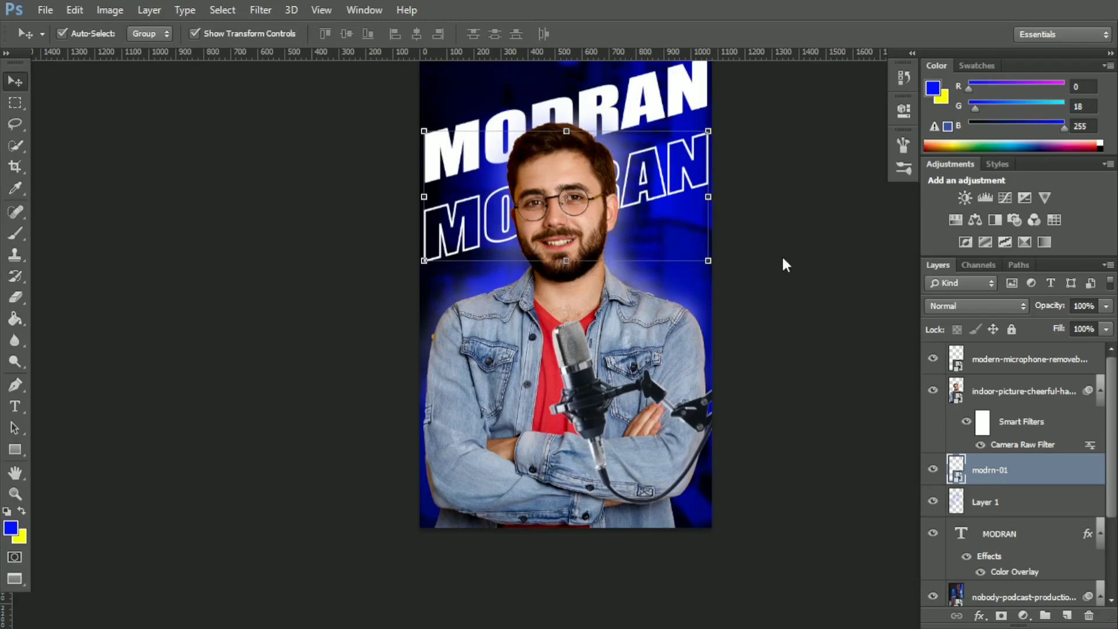
key(shift+Up)
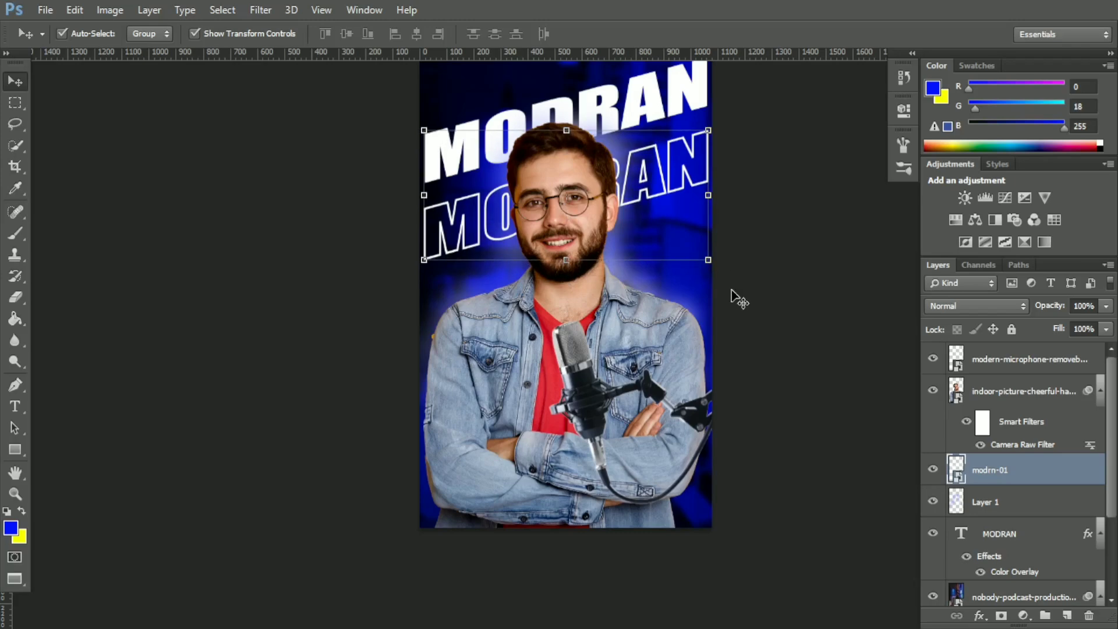
Duplicate the outline text layer and place the copy about 312 px lower, aligned beneath the first outline
key(ctrl+j)
key(ctrl+t)
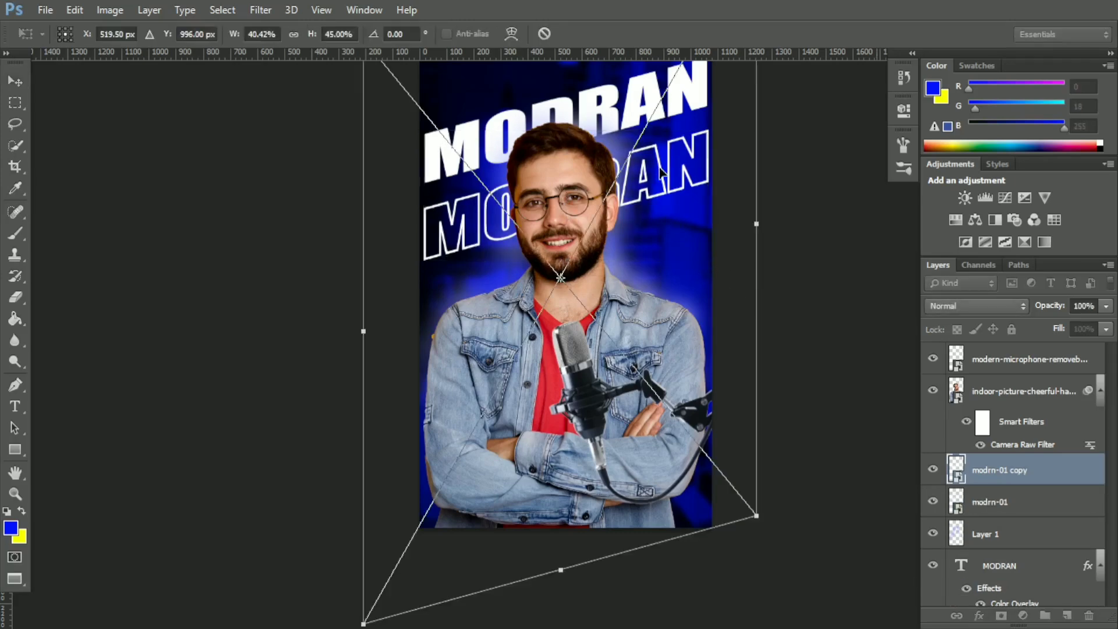
drag(658, 175, 663, 257)
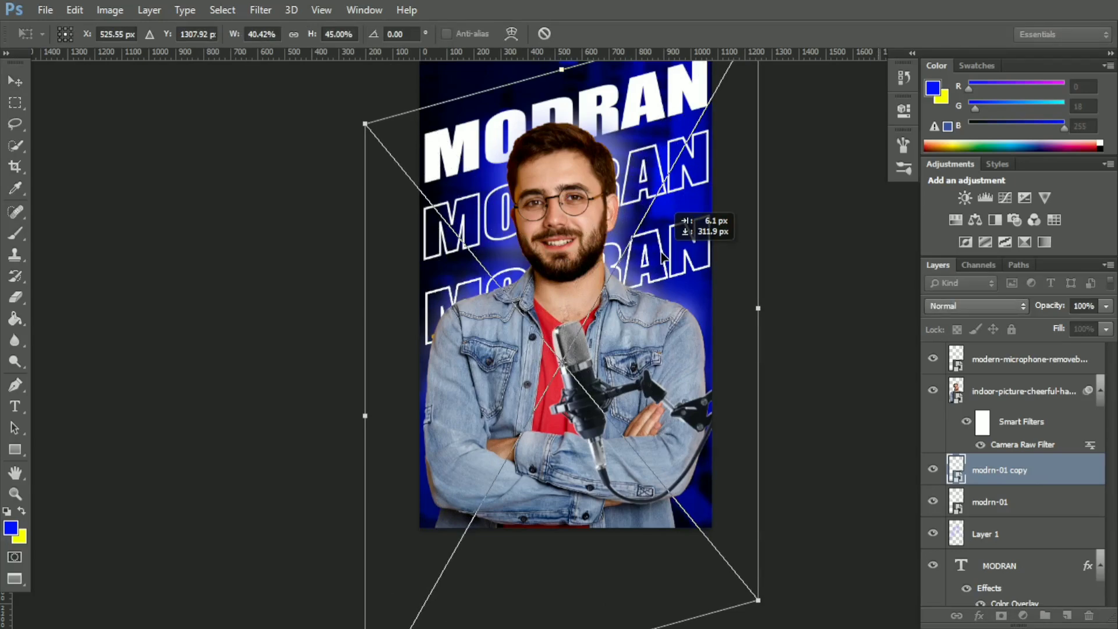
key(Left)
key(Left)
key(Left)
key(Left)
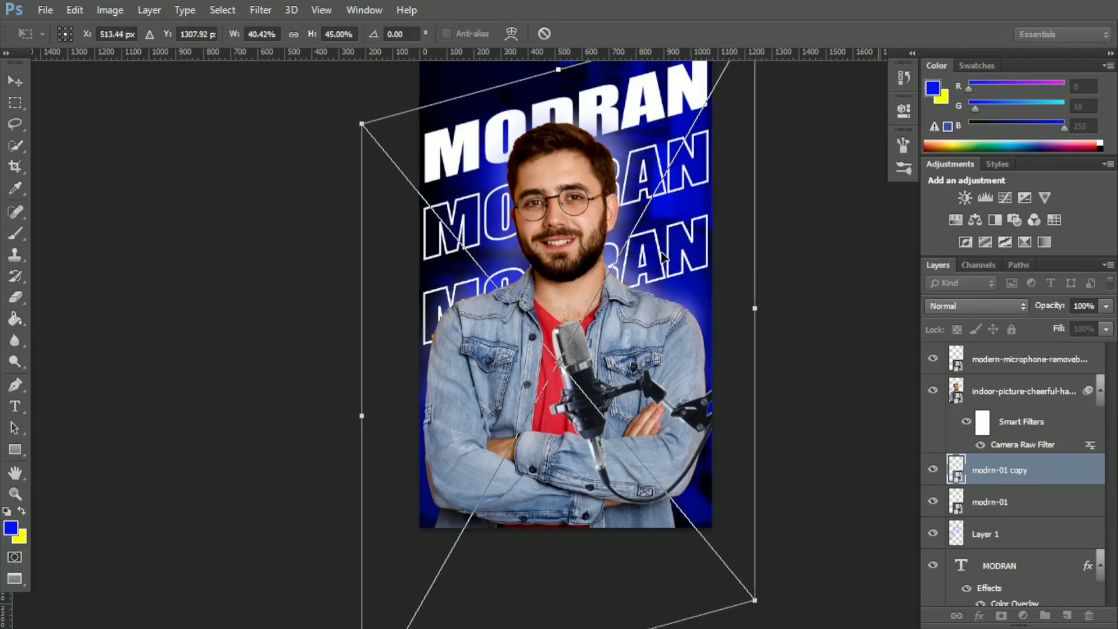
click(15, 81)
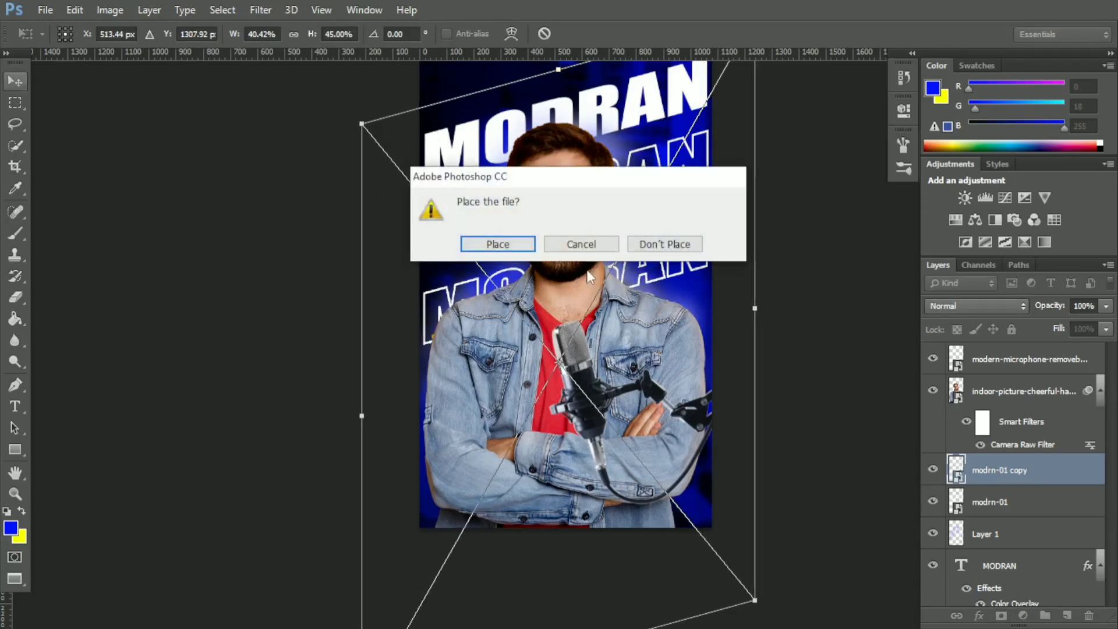
click(499, 247)
Duplicate the solid MODRAN title and move the copy up about 158 px and slightly left, partly overlapping the original
click(660, 185)
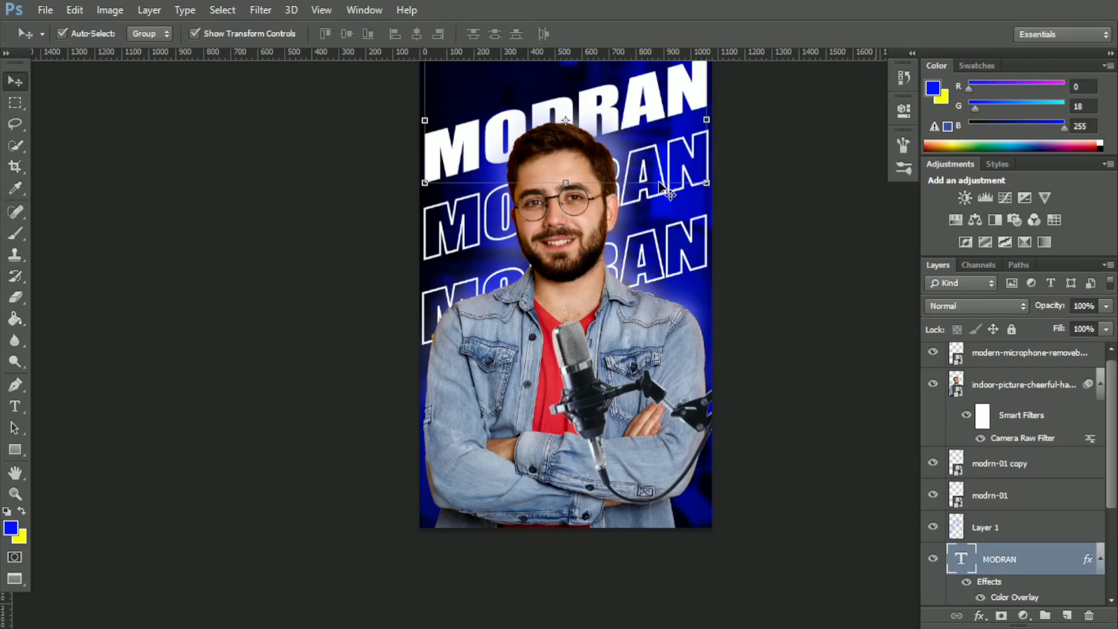
key(ctrl+t)
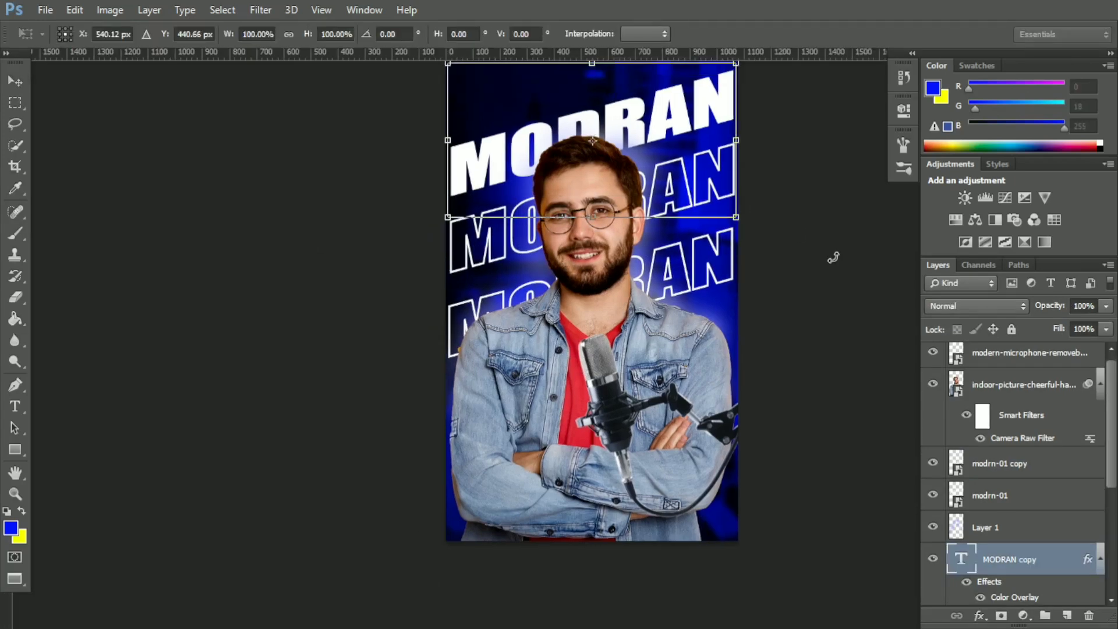
scroll(831, 258, up, 3)
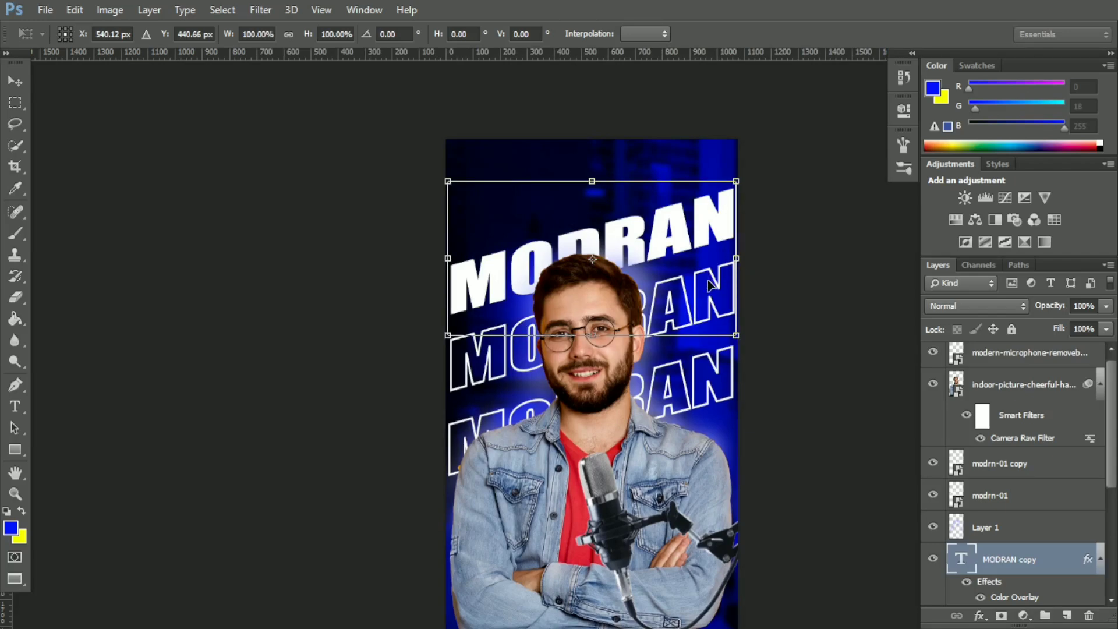
drag(709, 285, 705, 241)
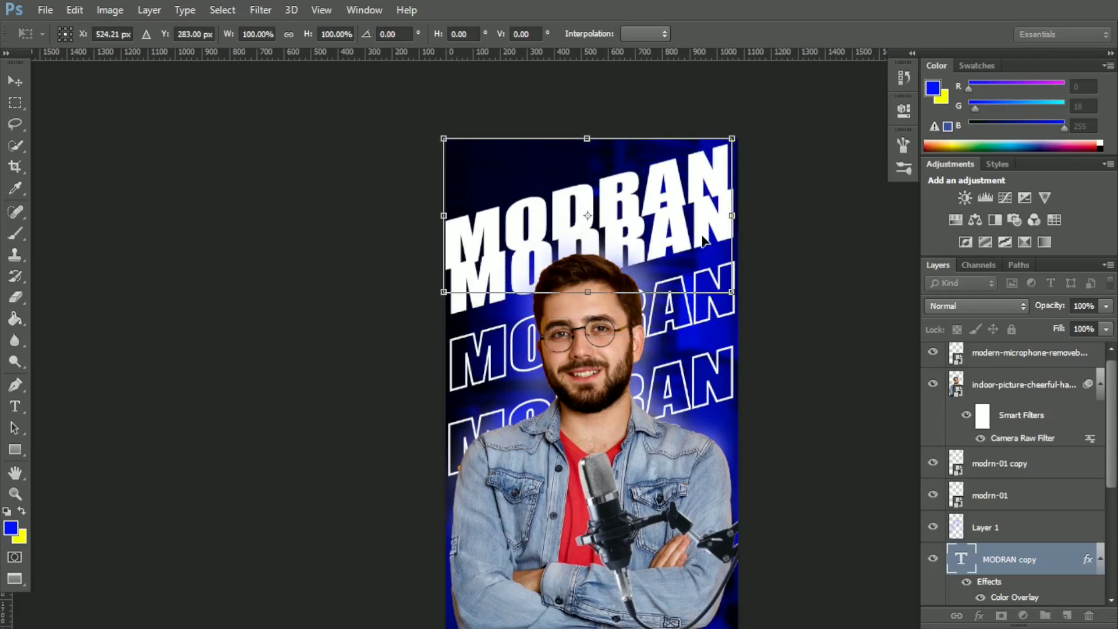
click(15, 81)
click(499, 244)
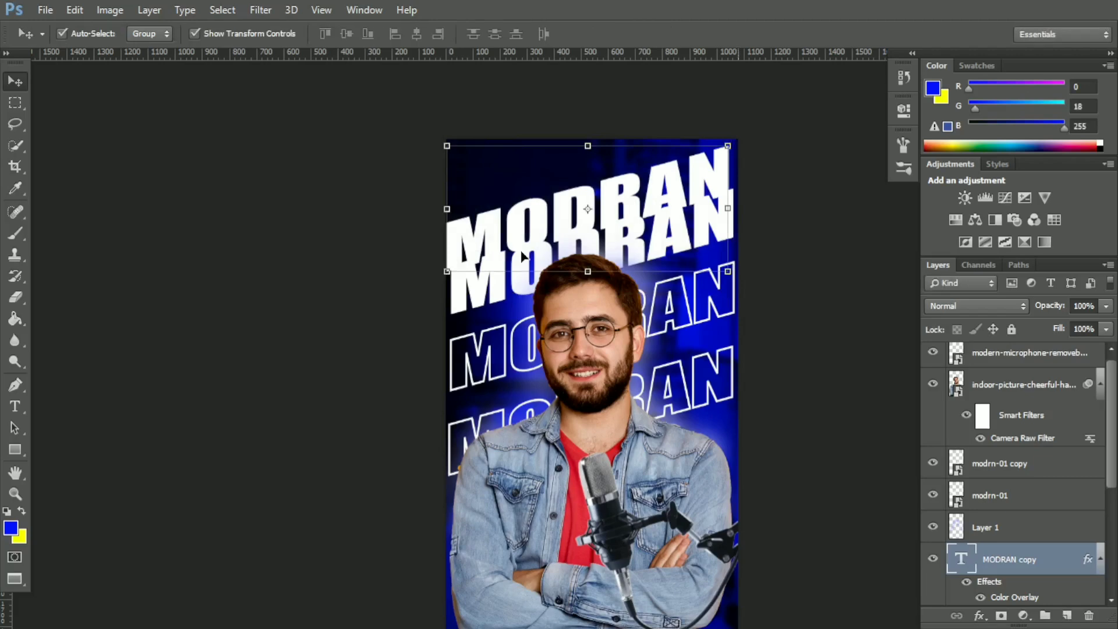
Delete the duplicated solid MODRAN title and leave no layer selected
key(Delete)
click(548, 414)
click(679, 329)
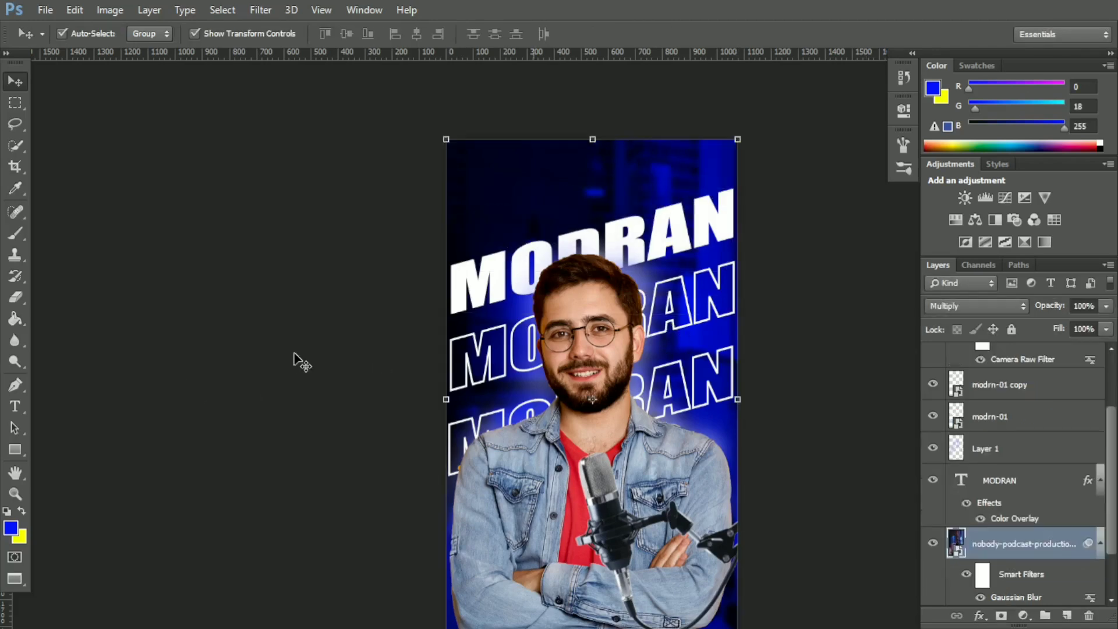
click(295, 362)
Duplicate the modrn-01 outline text and move the copy up about 563 px, above the solid MODRAN title, applying the placement
click(1014, 424)
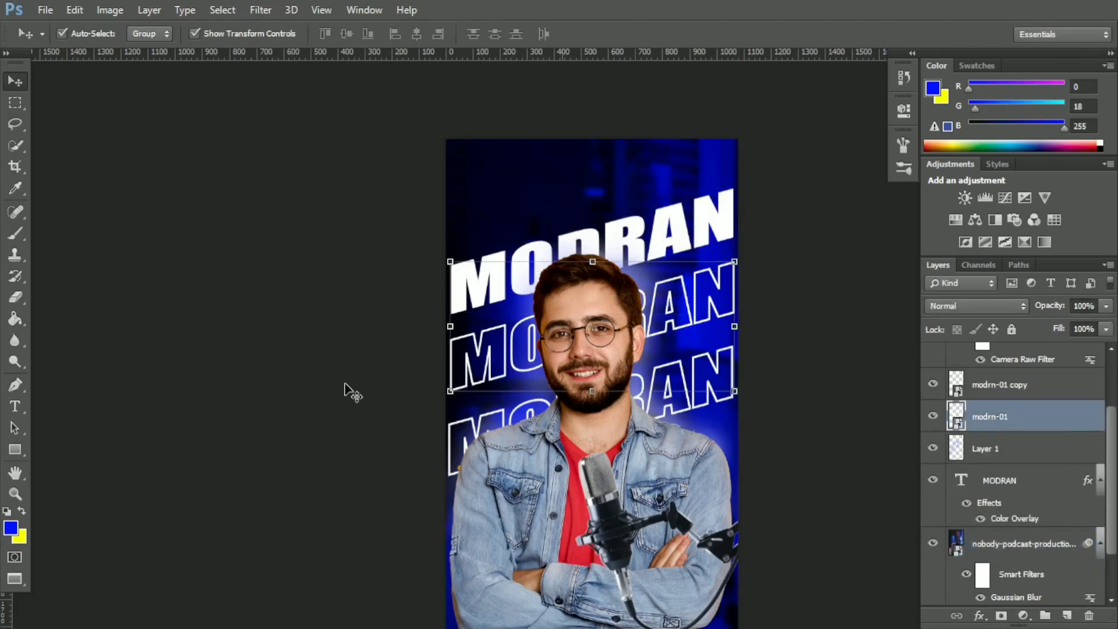
key(ctrl+j)
key(ctrl+t)
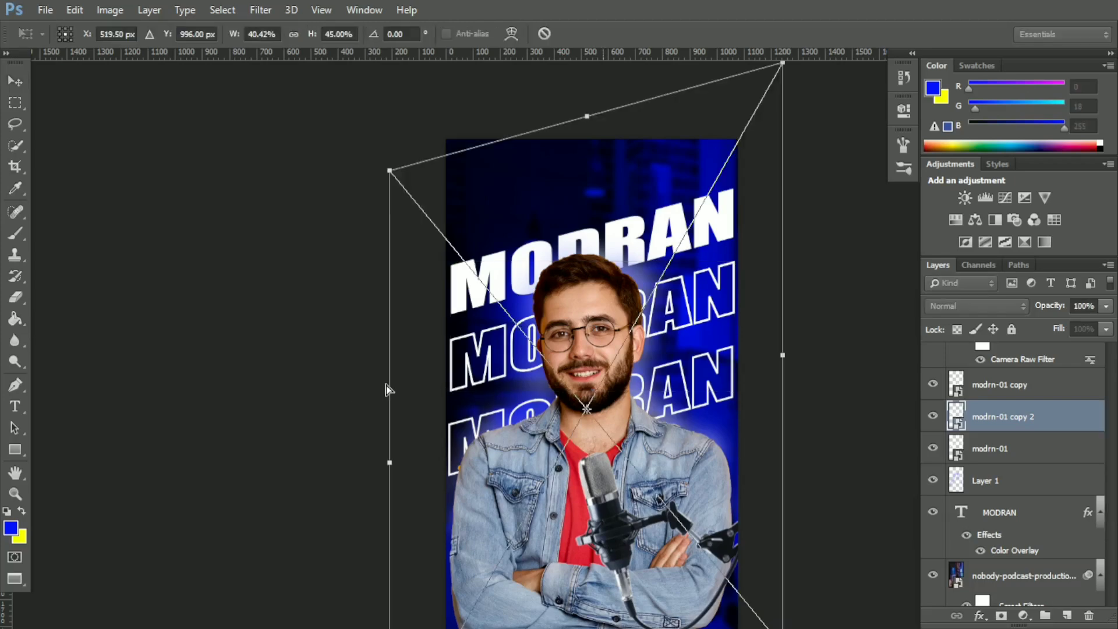
drag(666, 309, 669, 187)
key(Up)
key(Up)
key(Up)
key(Up)
key(Up)
key(Up)
key(Up)
key(Up)
key(Up)
key(Up)
key(Up)
key(Up)
key(Up)
key(Up)
key(Up)
key(Up)
key(Up)
key(Up)
key(Up)
key(Up)
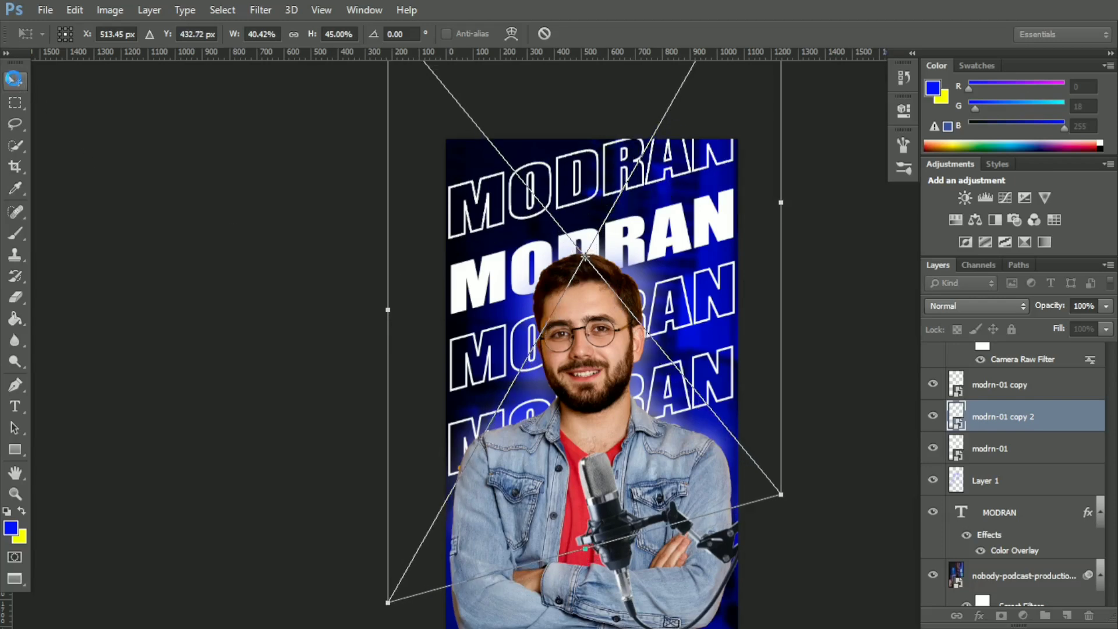
click(14, 78)
click(500, 243)
scroll(669, 358, down, 2)
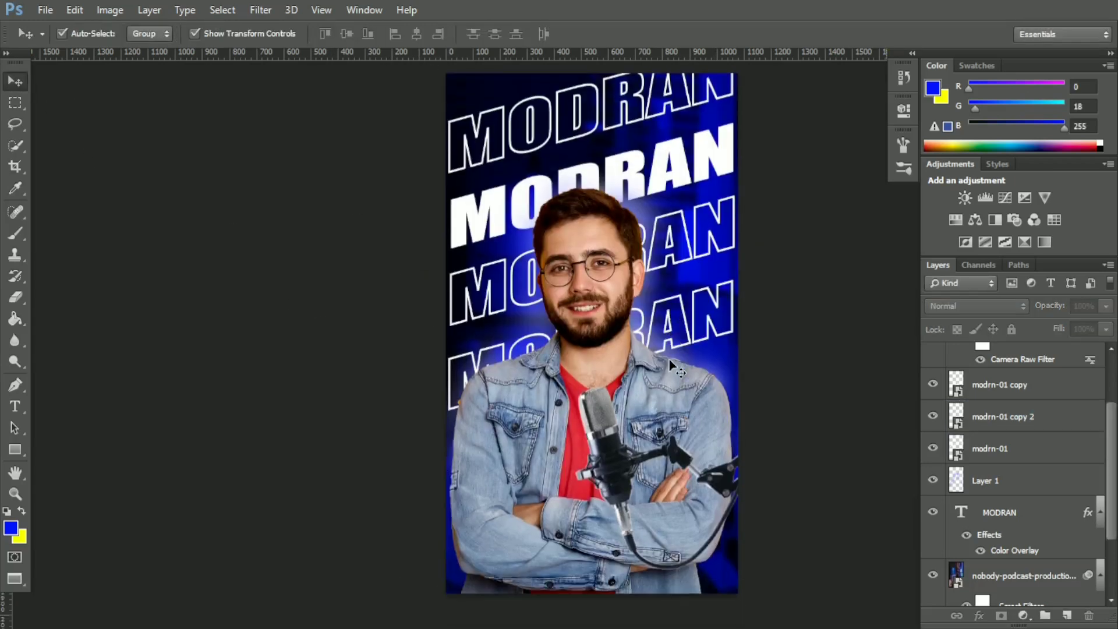
Add a new top layer and brush soft blue light over the man's shoulders, sleeves and hair at 226 px, 56% opacity and 25% flow
click(15, 233)
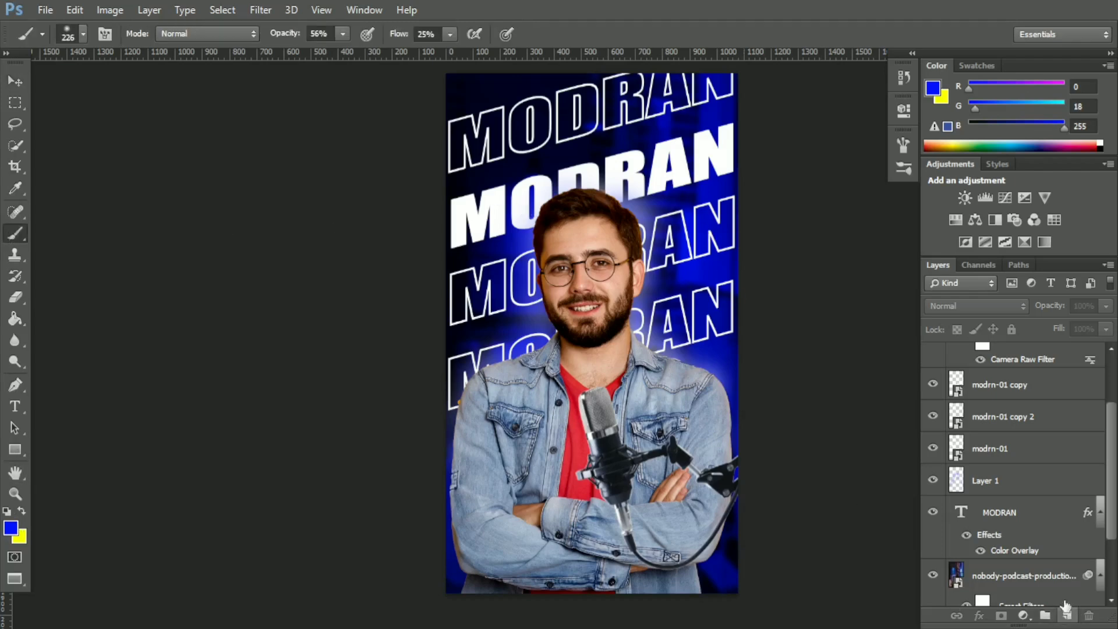
click(1066, 616)
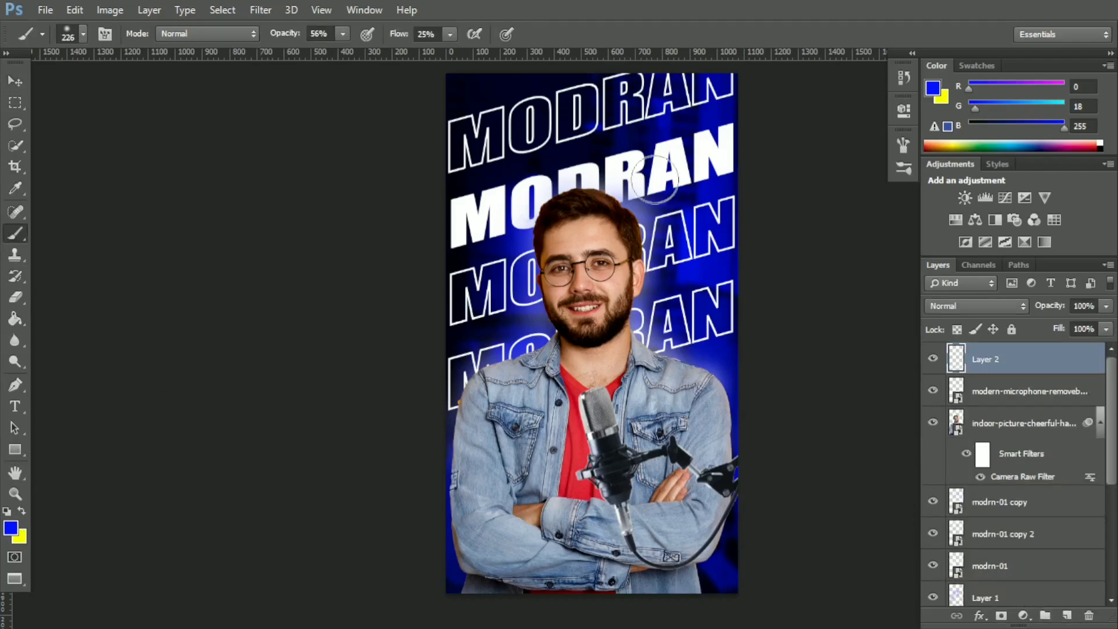
mouse_move(621, 211)
mouse_down()
mouse_move(627, 246)
mouse_move(621, 340)
mouse_move(704, 373)
mouse_move(730, 399)
mouse_move(731, 429)
mouse_up()
key(ctrl+z)
mouse_move(540, 332)
mouse_down()
mouse_move(494, 372)
mouse_move(466, 519)
mouse_up()
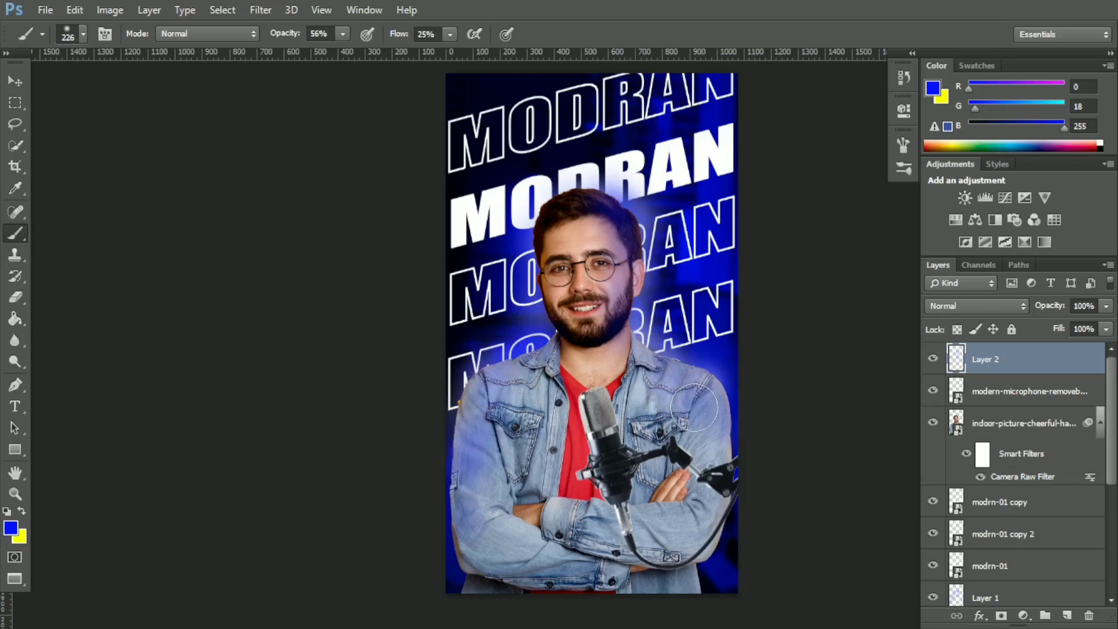
mouse_move(594, 196)
mouse_down()
mouse_move(563, 207)
mouse_move(626, 205)
mouse_move(633, 290)
mouse_up()
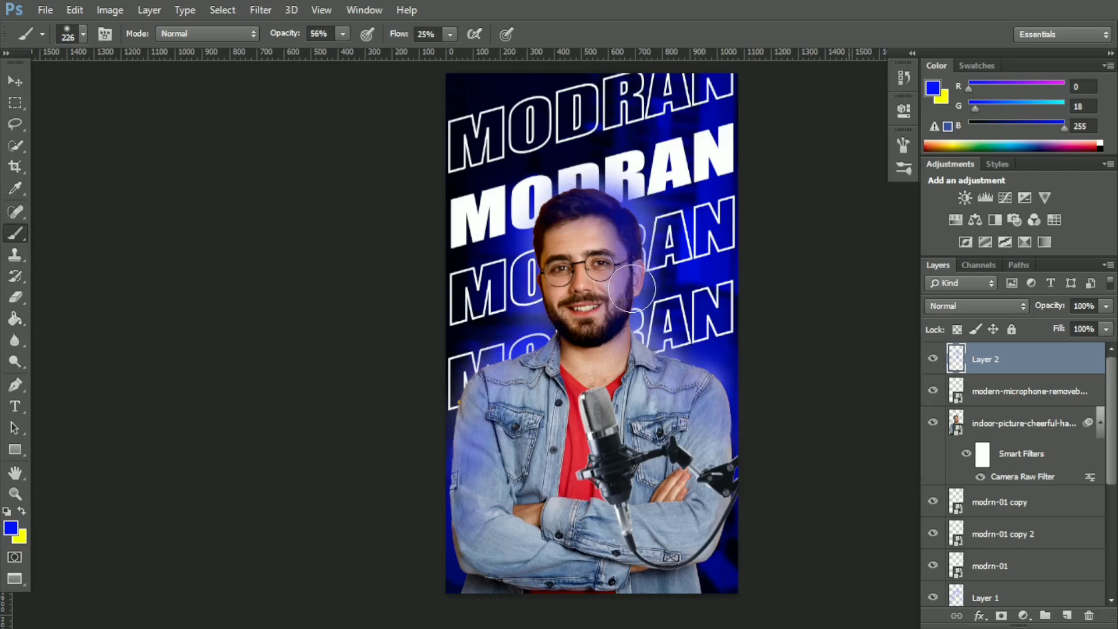
Set the blend mode of the painted Layer 2 to Screen and deselect the layer
click(1009, 306)
click(969, 139)
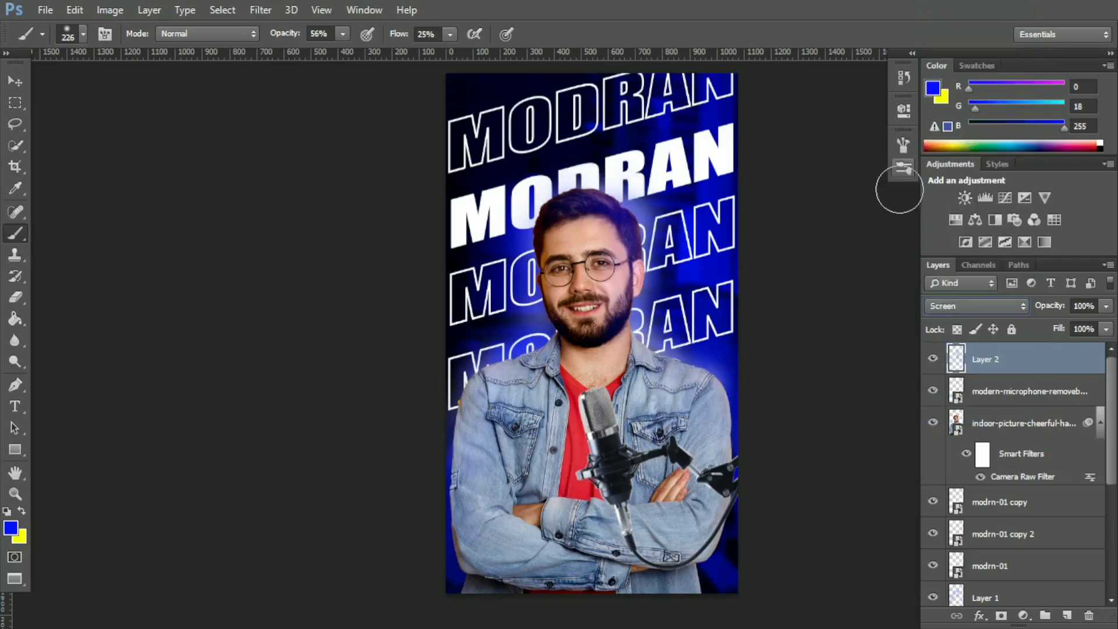
click(16, 81)
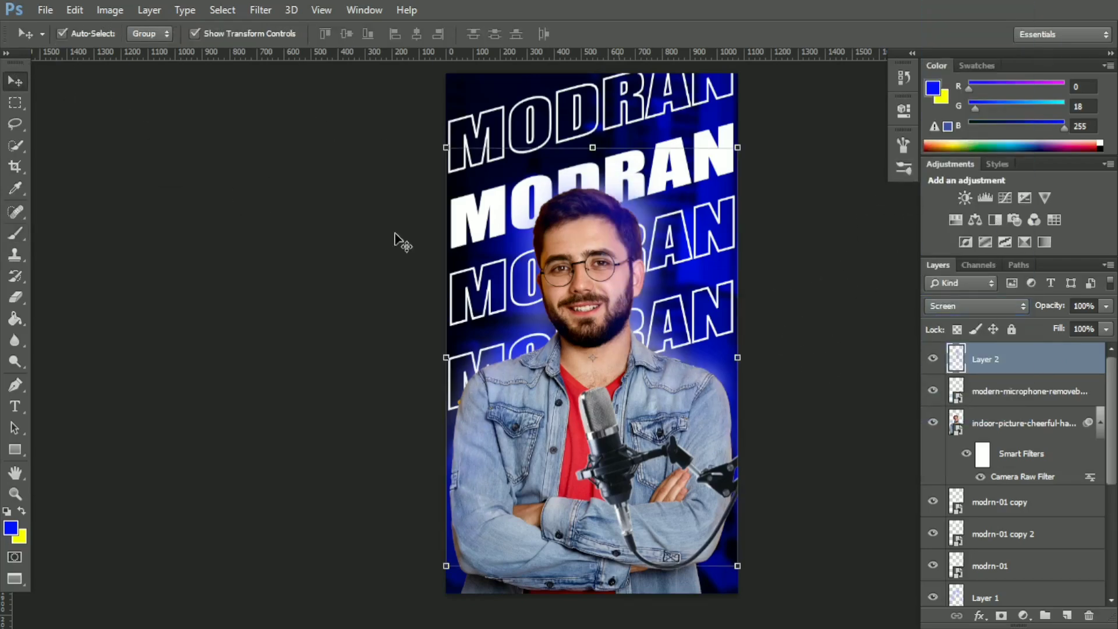
click(368, 240)
Toggle Layer 2's visibility several times to compare the image with and without the blue light
click(933, 359)
click(933, 359)
click(933, 359)
click(933, 359)
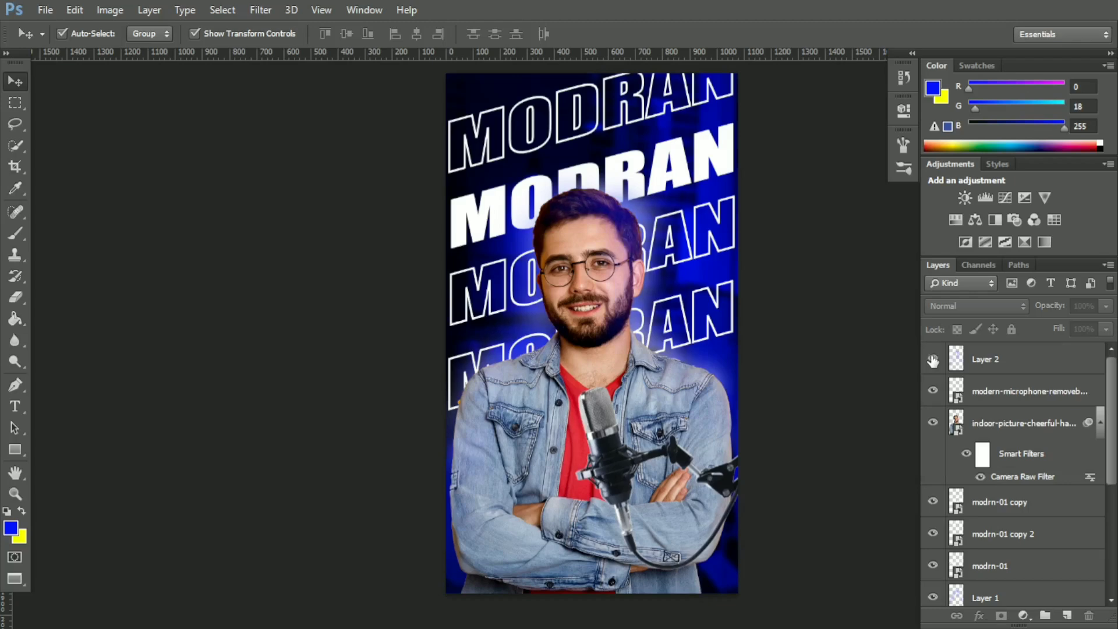
click(934, 359)
click(933, 359)
Brush more blue light over the microphone and its arm on Layer 2
click(1050, 360)
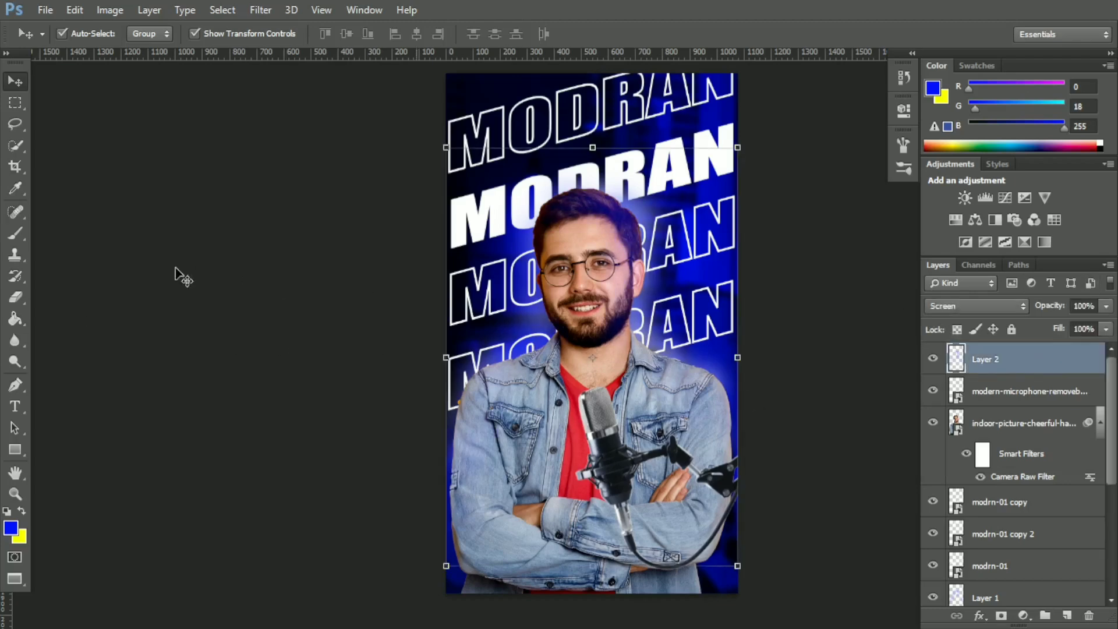
click(16, 233)
mouse_move(718, 468)
mouse_down()
mouse_move(725, 496)
mouse_move(705, 551)
mouse_move(634, 493)
mouse_move(594, 418)
mouse_move(687, 452)
mouse_up()
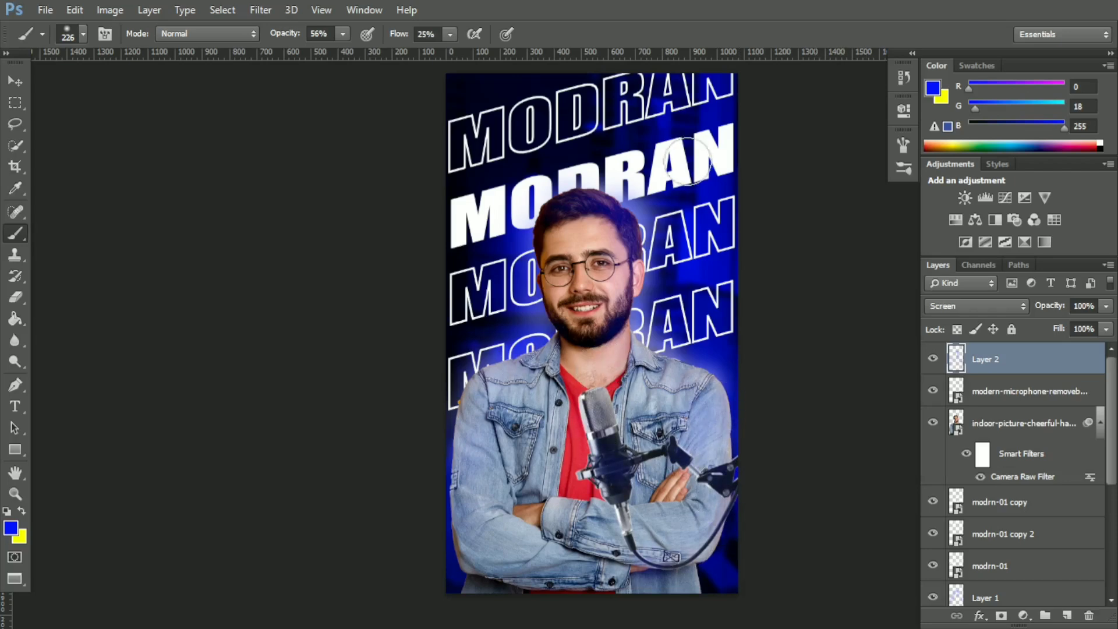
Hide every layer above the white Background to review how the composition is built
click(933, 359)
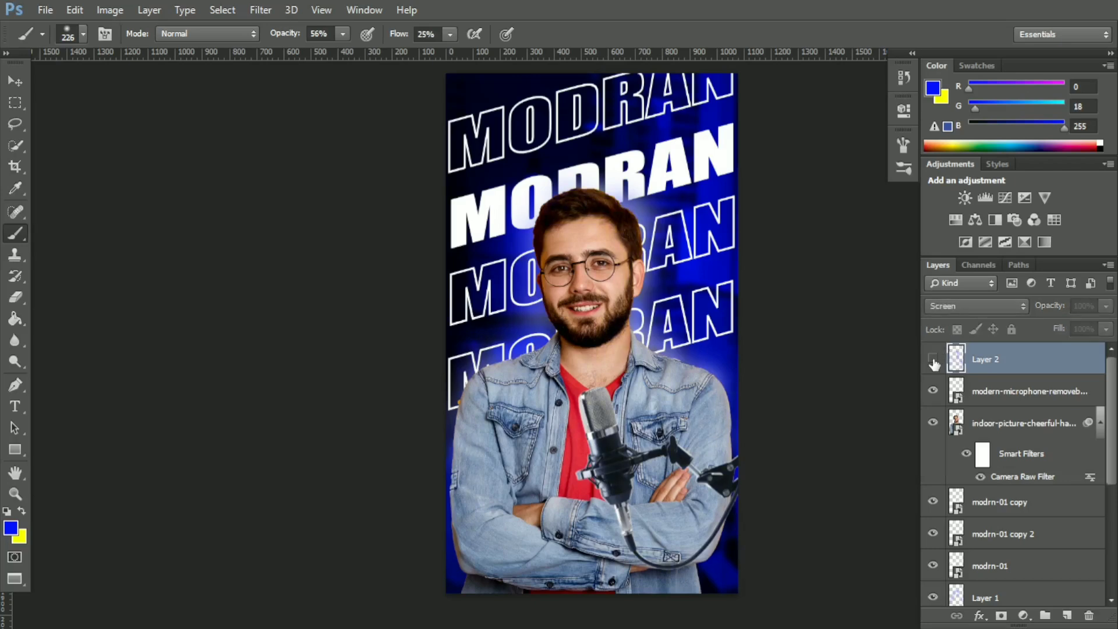
scroll(927, 383, down, 3)
click(933, 559)
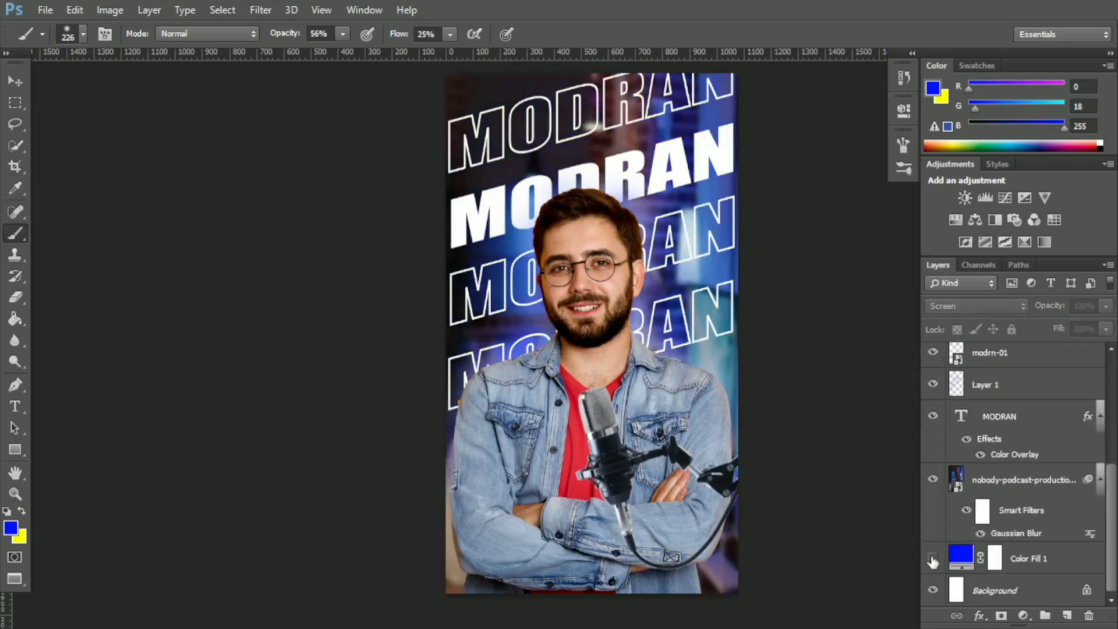
click(933, 480)
scroll(937, 469, up, 1)
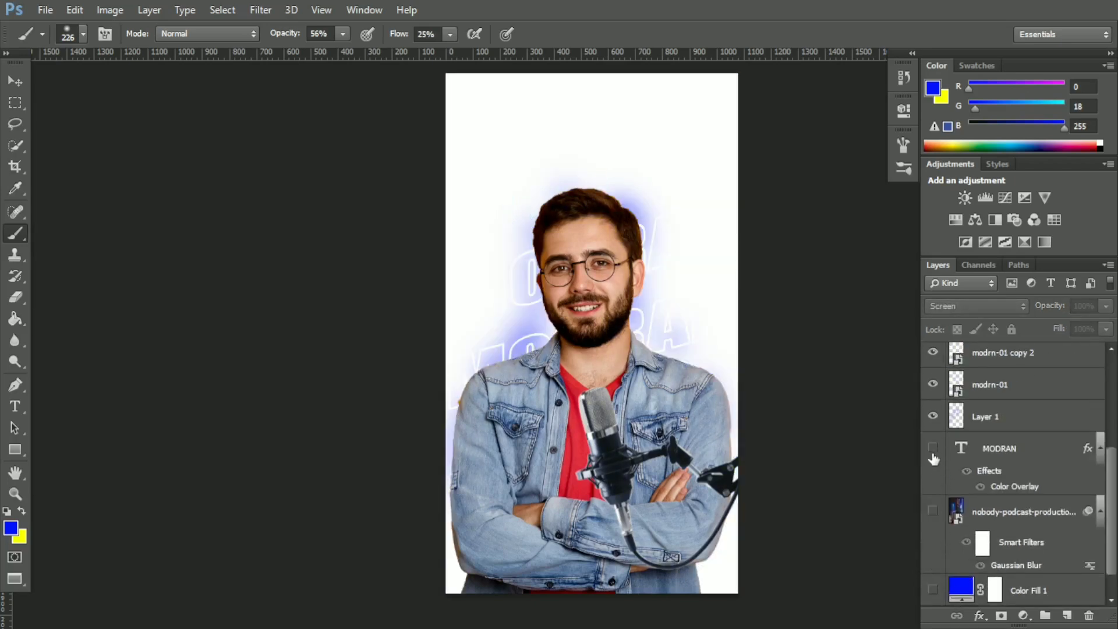
scroll(934, 459, up, 2)
drag(934, 483, 934, 456)
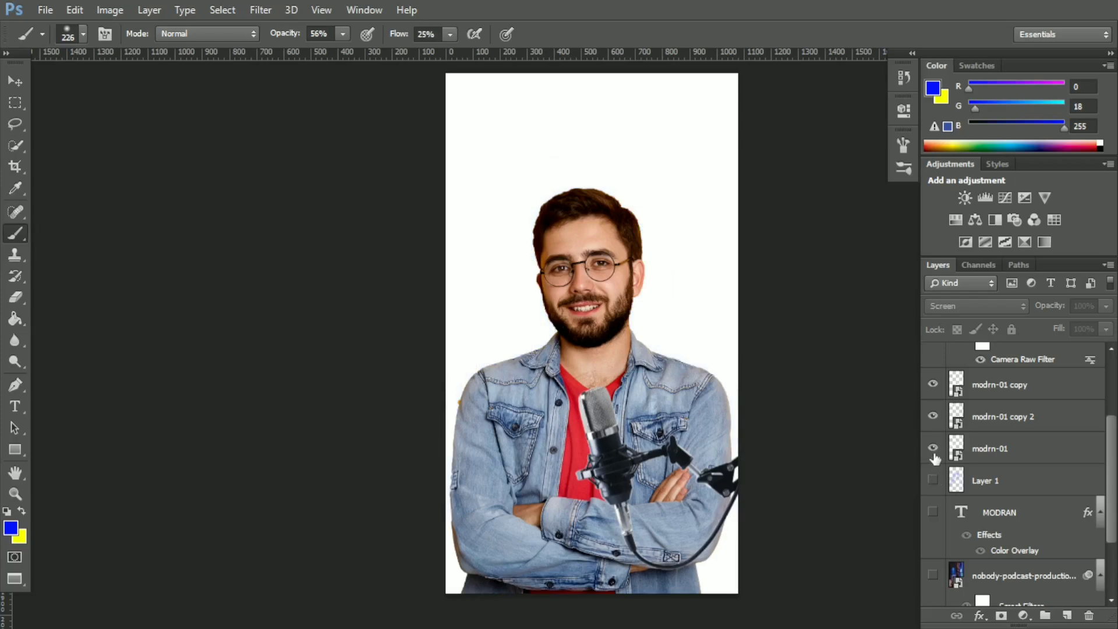
scroll(935, 460, up, 1)
scroll(930, 428, up, 3)
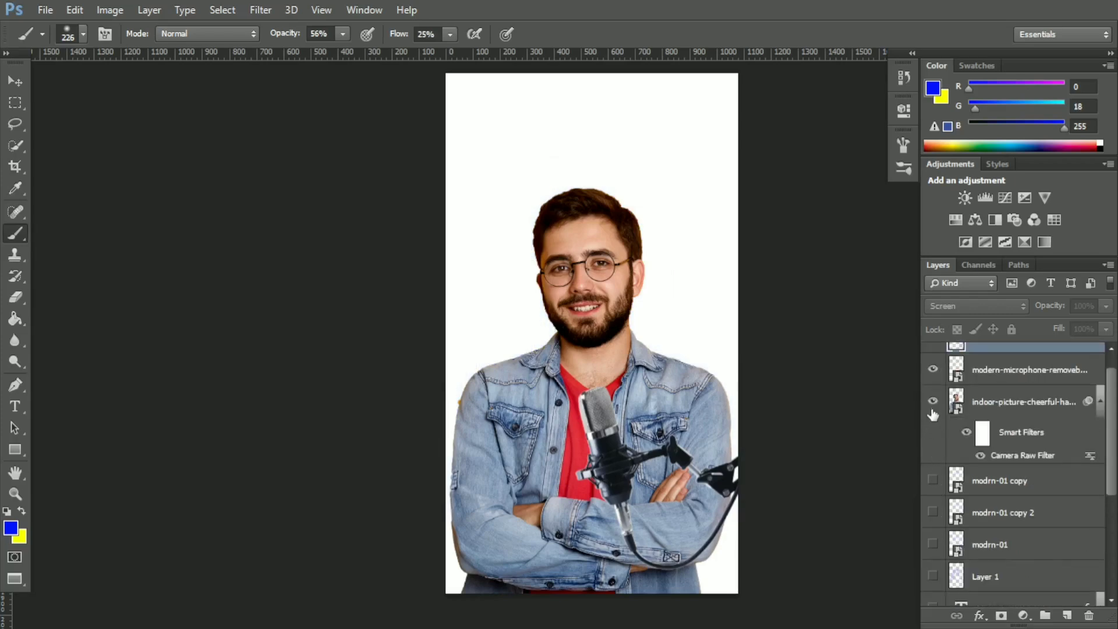
click(933, 423)
click(933, 391)
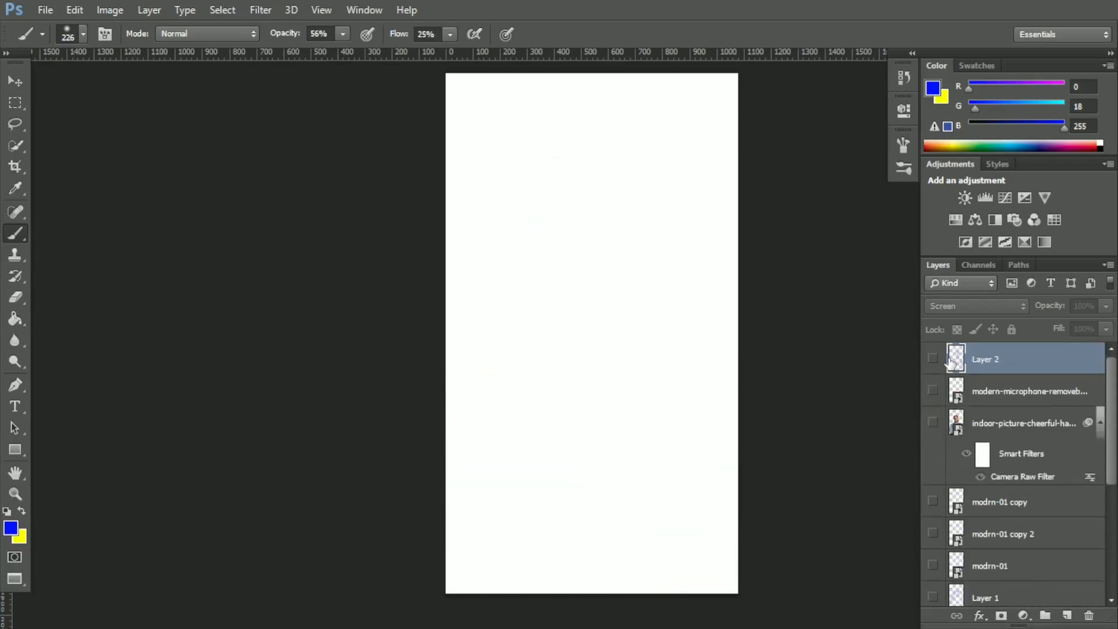
Show all layers again one after another, from Layer 2 down to Color Fill 1
click(933, 359)
click(932, 391)
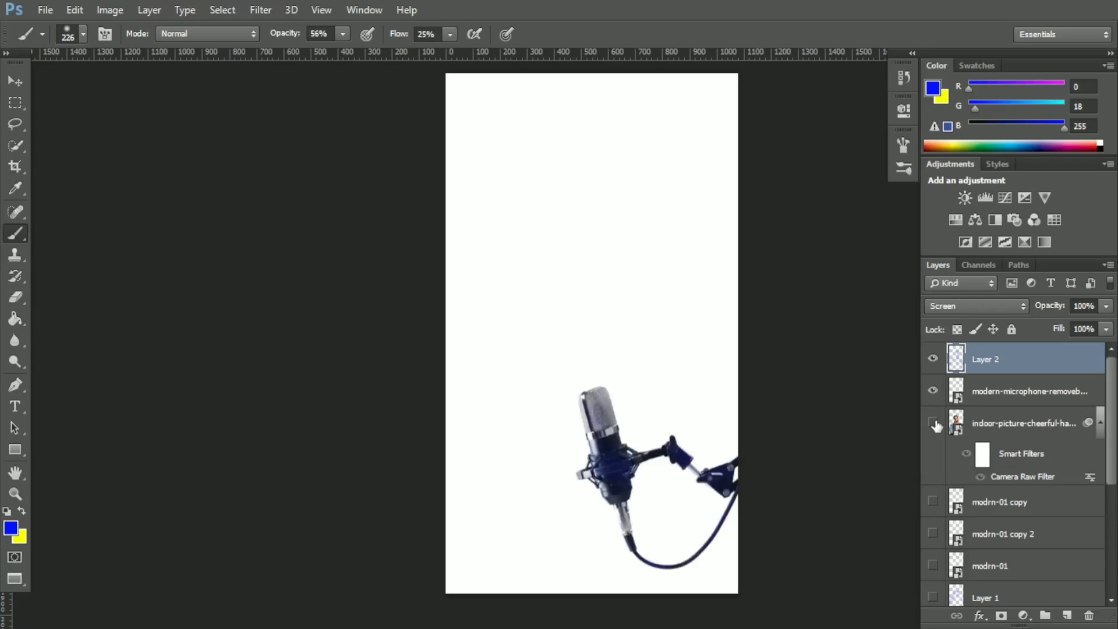
click(933, 423)
scroll(932, 504, down, 1)
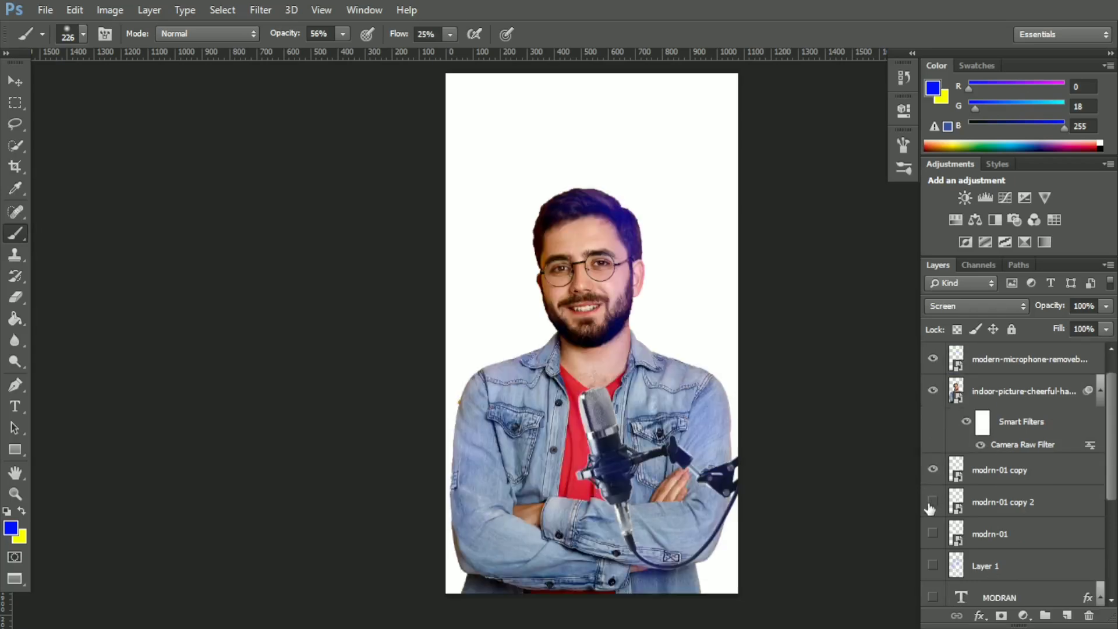
scroll(942, 499, down, 2)
click(934, 468)
scroll(935, 466, down, 2)
click(932, 439)
scroll(936, 444, down, 1)
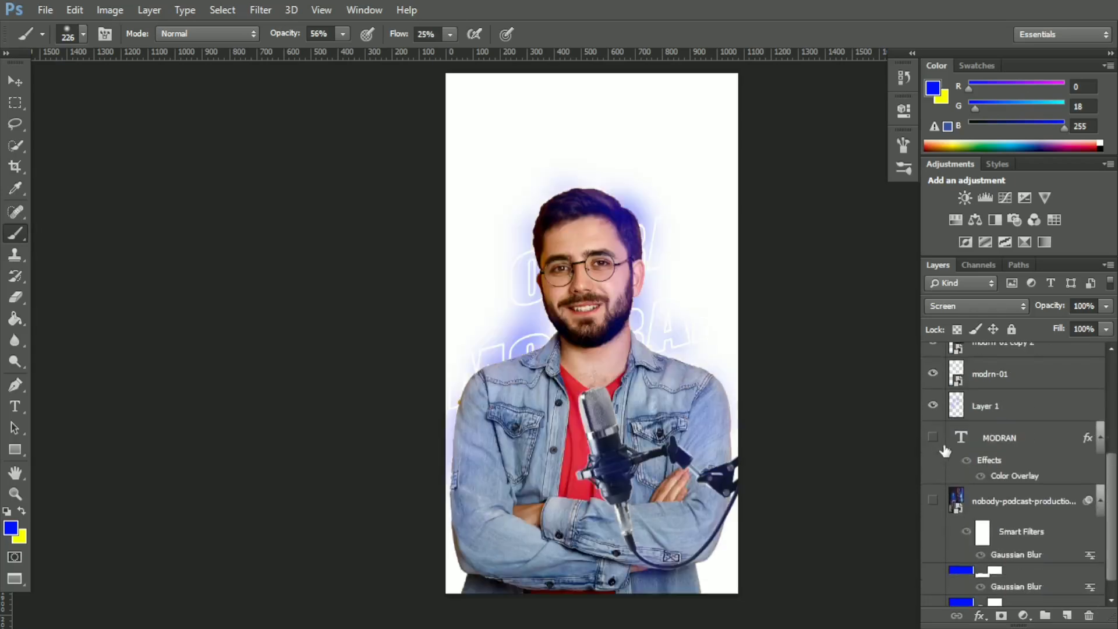
scroll(936, 441, down, 1)
click(932, 480)
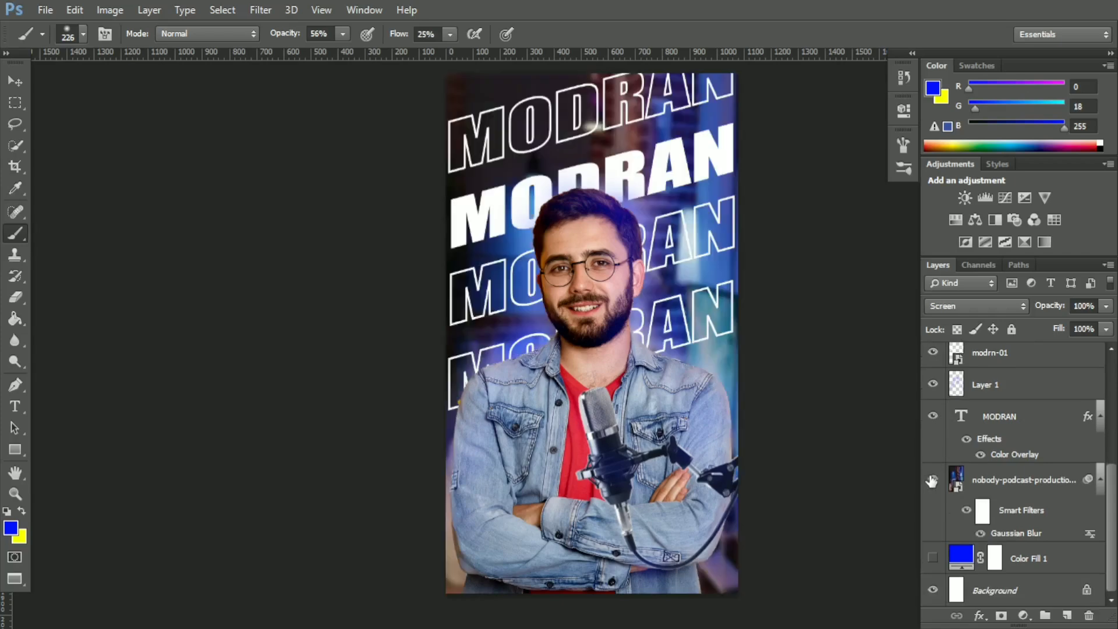
click(932, 558)
Save the design as a JPEG copy named Youtube short Thumbnail in the Saved Pictures folder
click(14, 80)
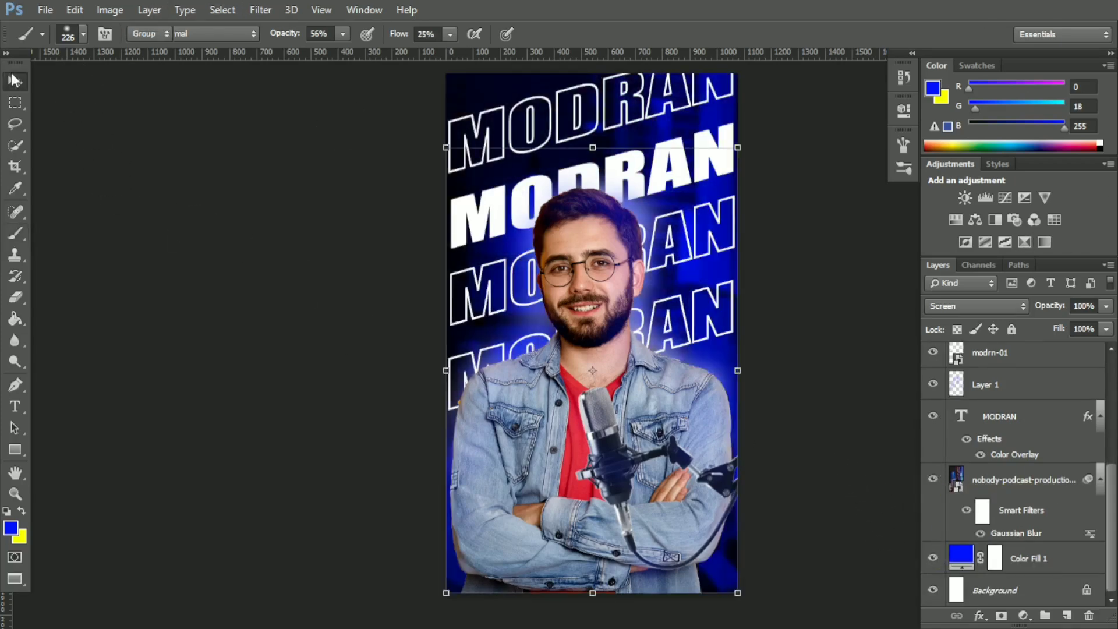
click(45, 10)
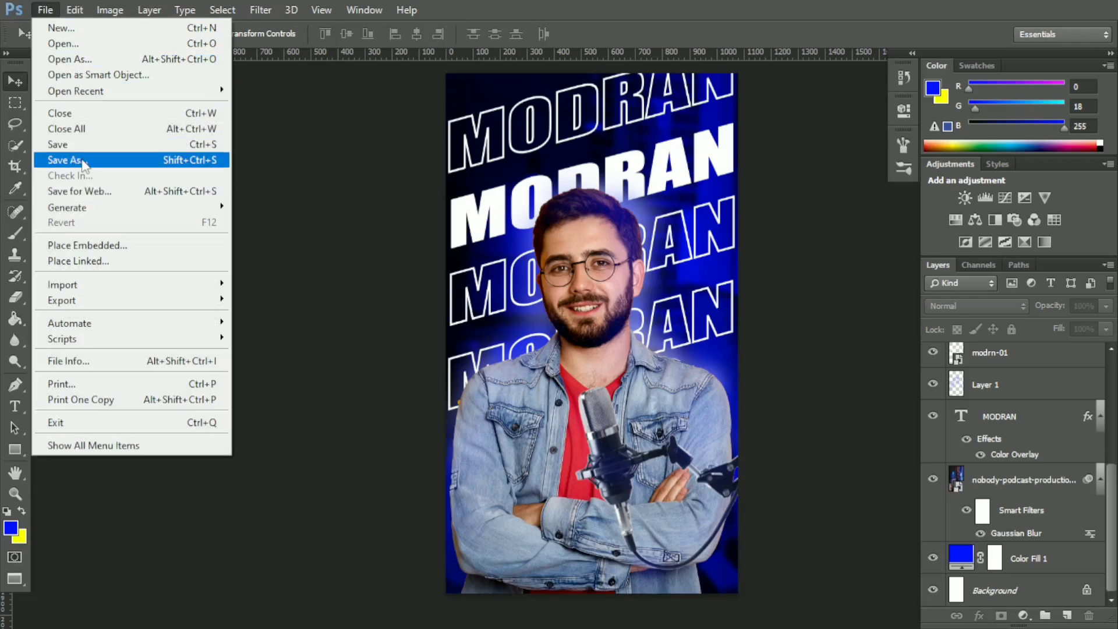
click(104, 155)
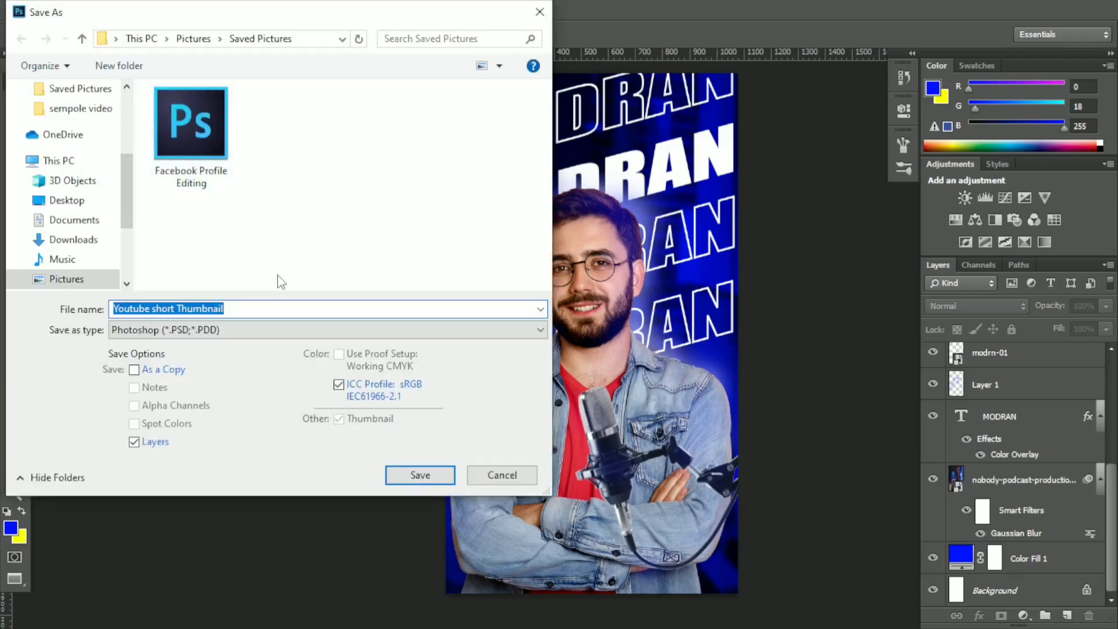
click(279, 330)
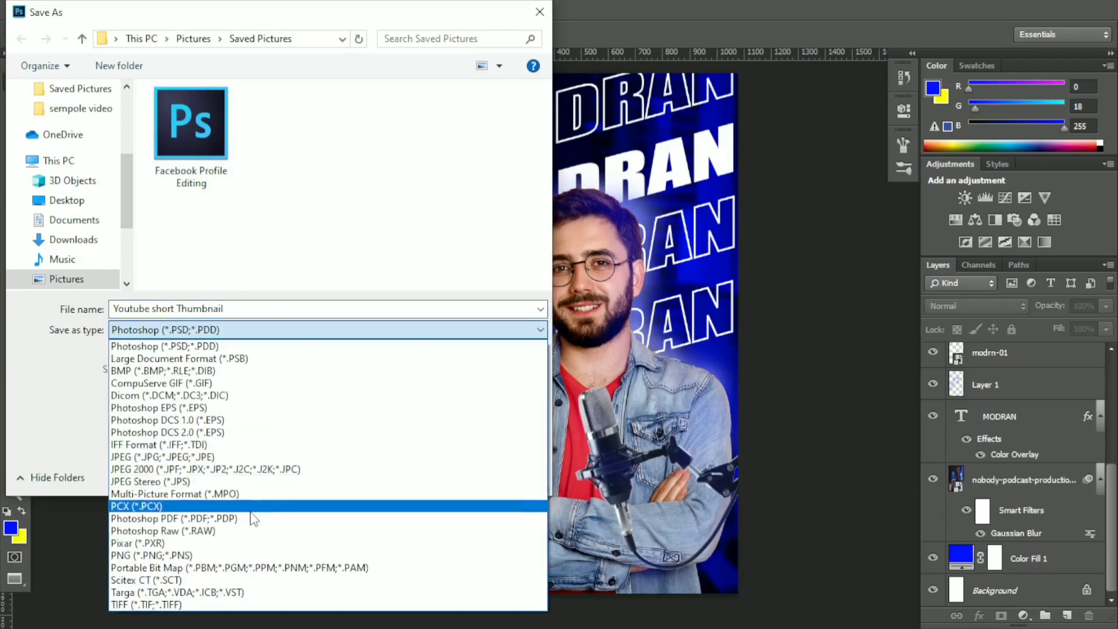
click(250, 456)
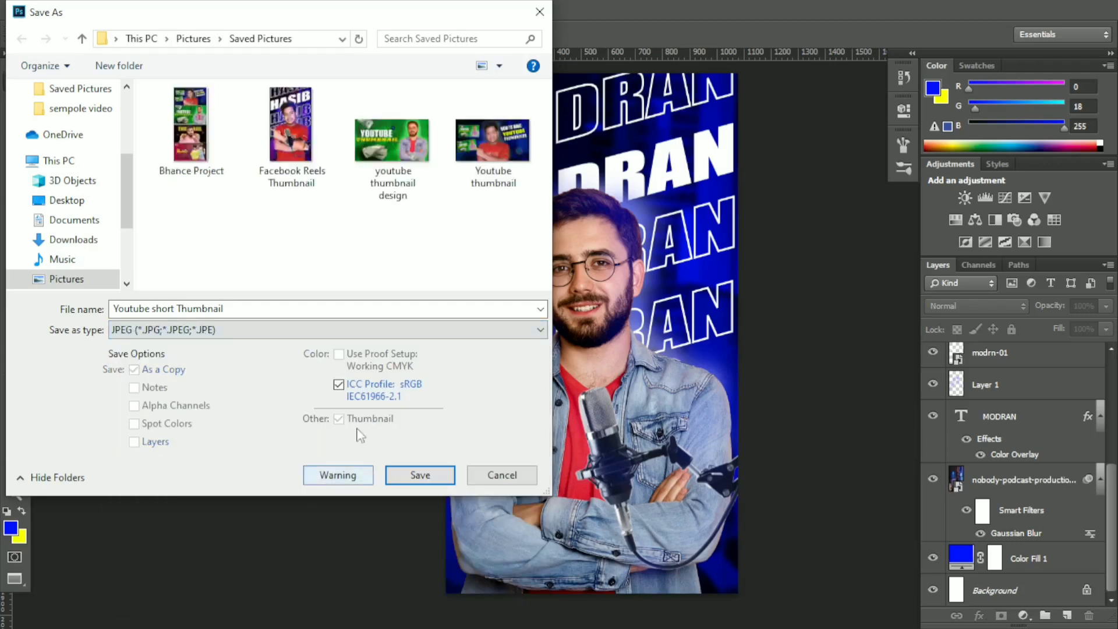
click(56, 281)
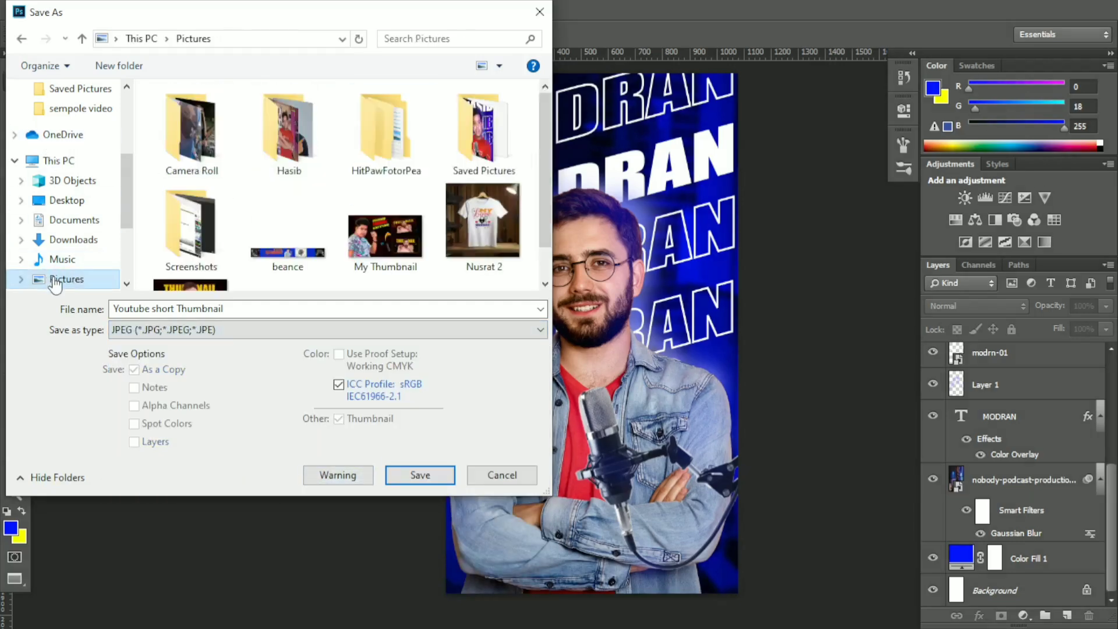
double_click(484, 131)
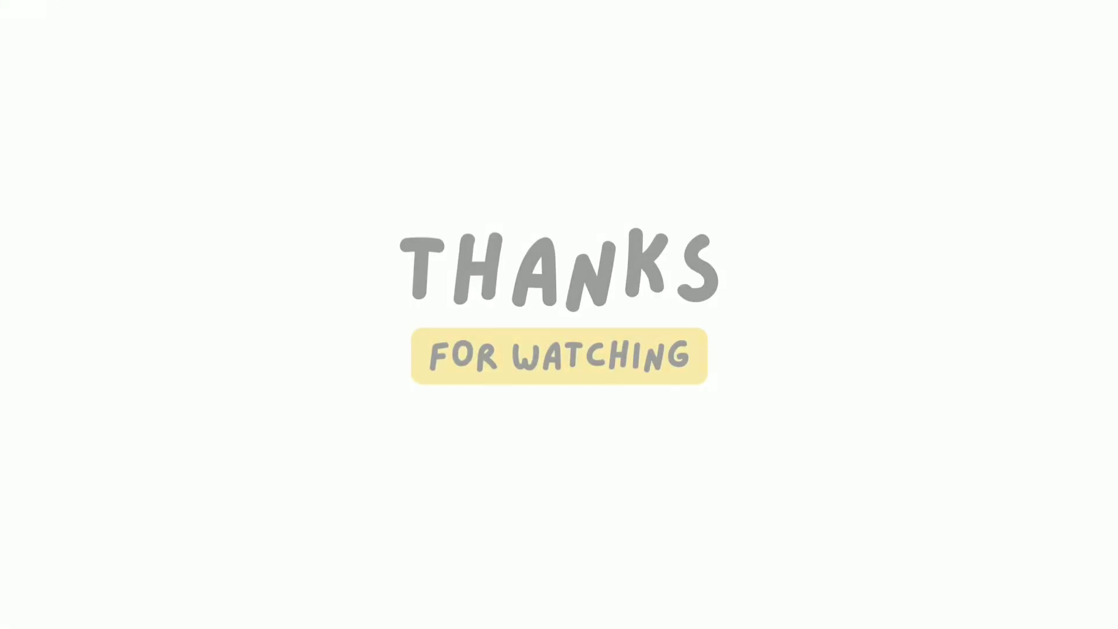